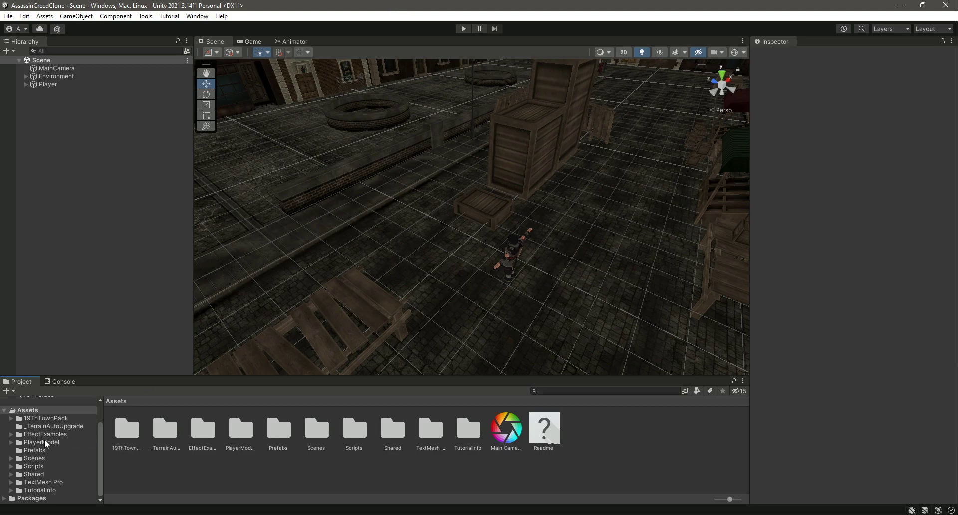
Open the FistFight folder inside PlayerModel/Animations
click(44, 441)
double_click(120, 436)
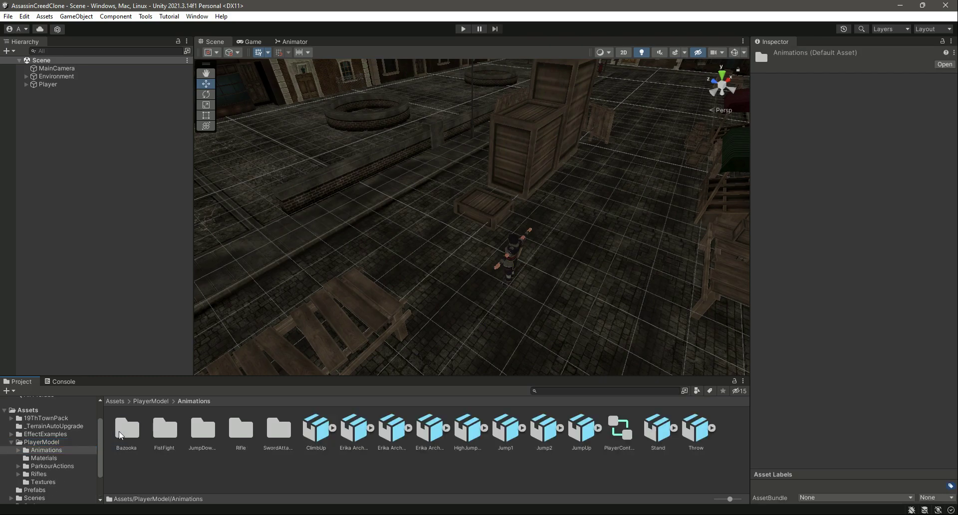
double_click(161, 430)
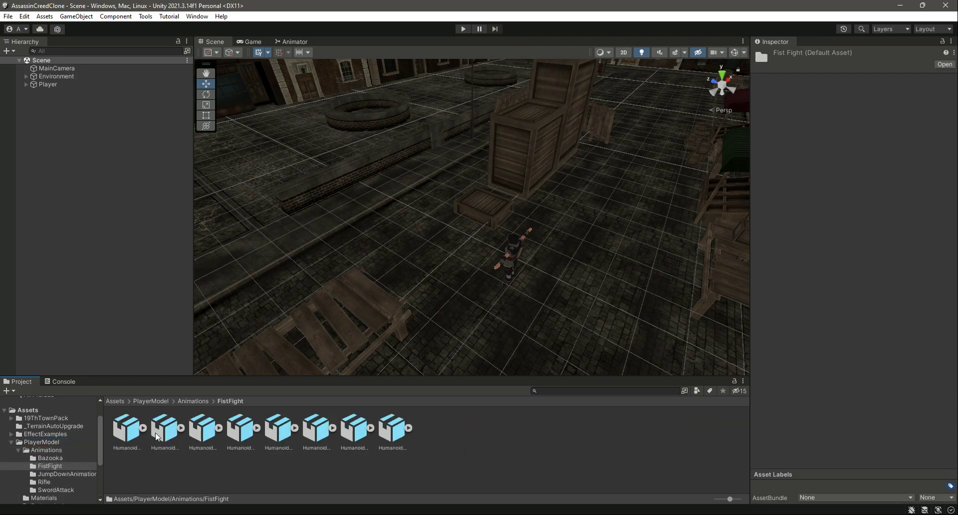
Look through the import settings of the animation models in the FistFight folder one by one
click(127, 432)
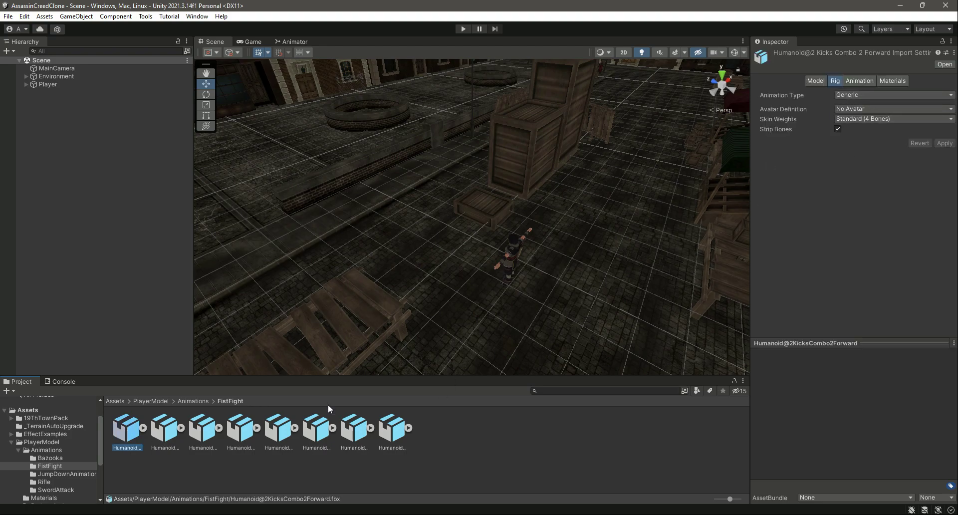
key(Right)
key(Right)
key(Right)
key(Right)
key(Right)
key(Right)
key(Right)
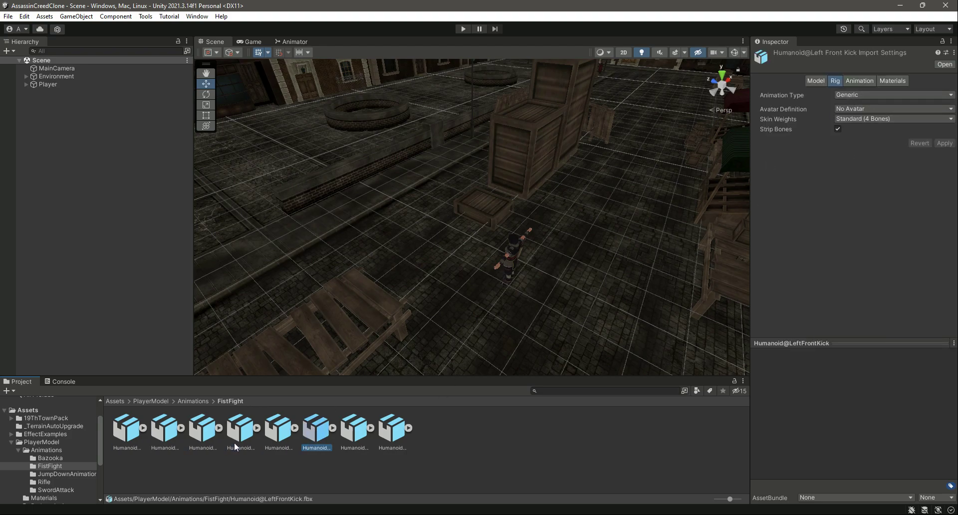
Set the 2 Kicks Combo 2 Forward model's rig to Humanoid with the avatar created from this model, and apply it
click(127, 432)
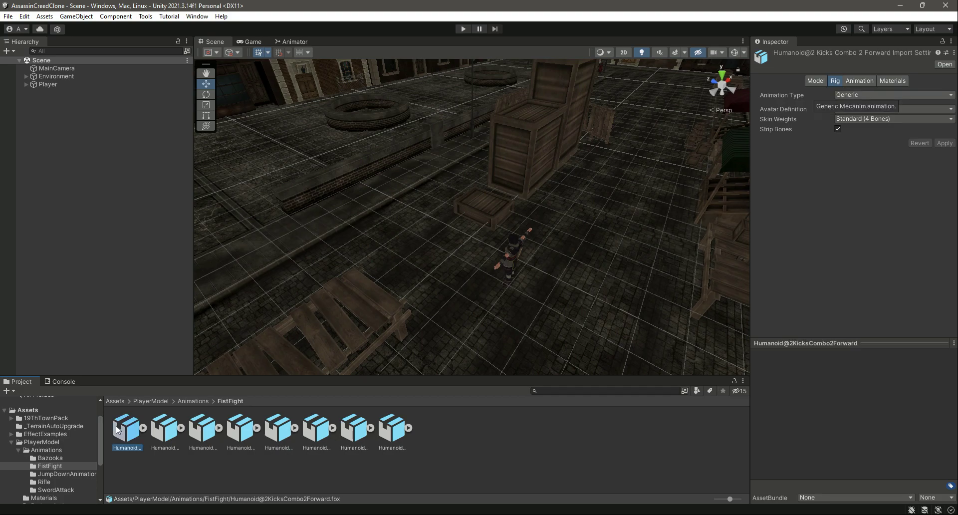
click(857, 95)
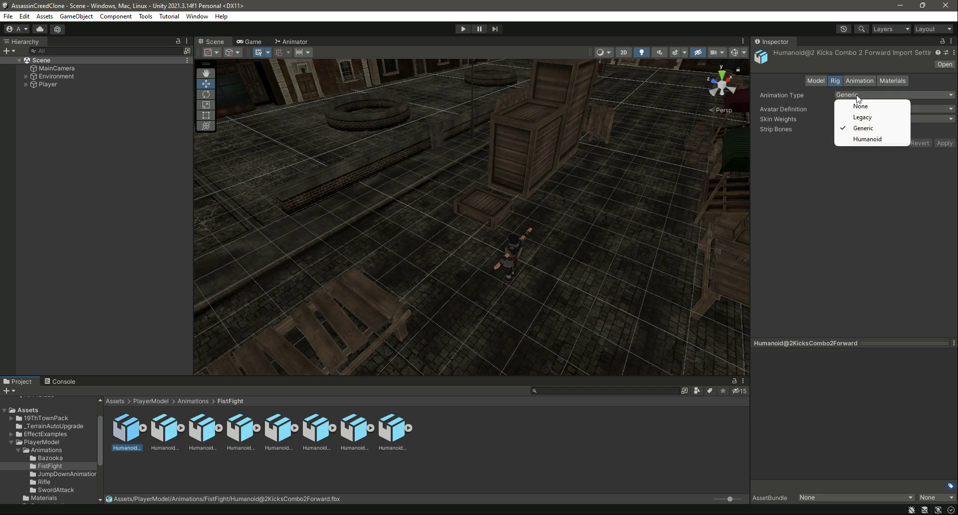
click(861, 140)
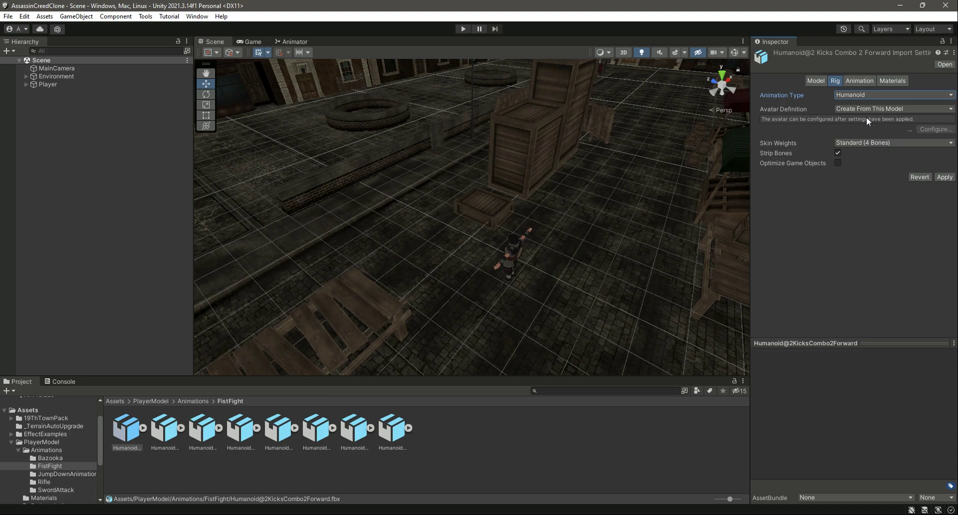
click(855, 109)
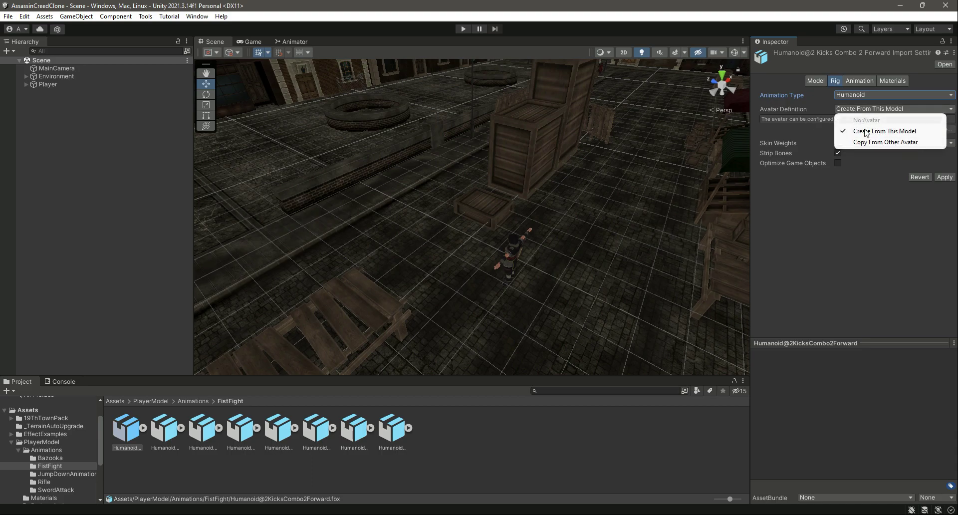
click(870, 129)
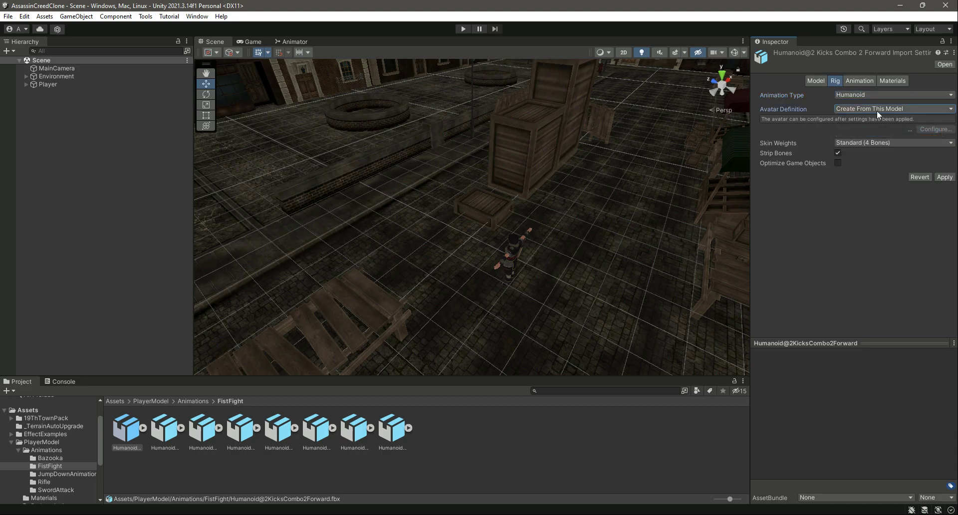
click(911, 109)
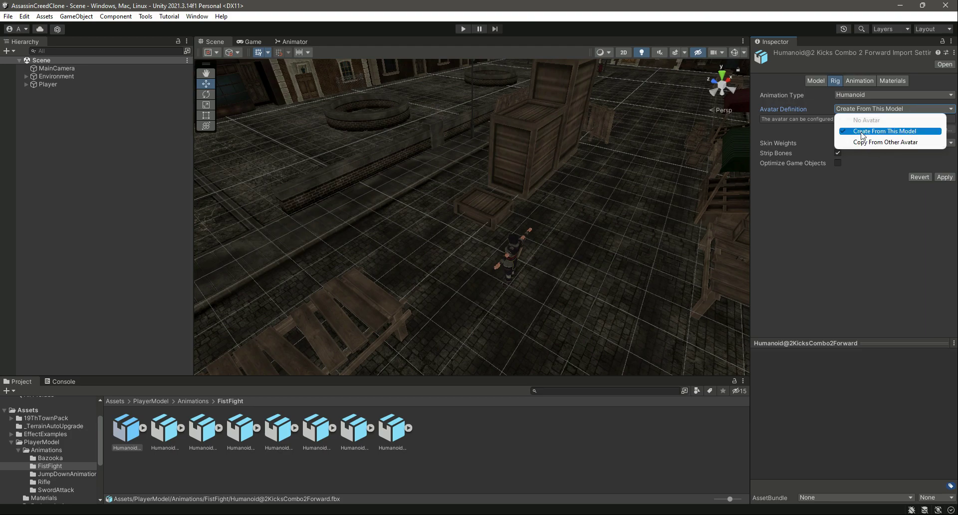
click(879, 133)
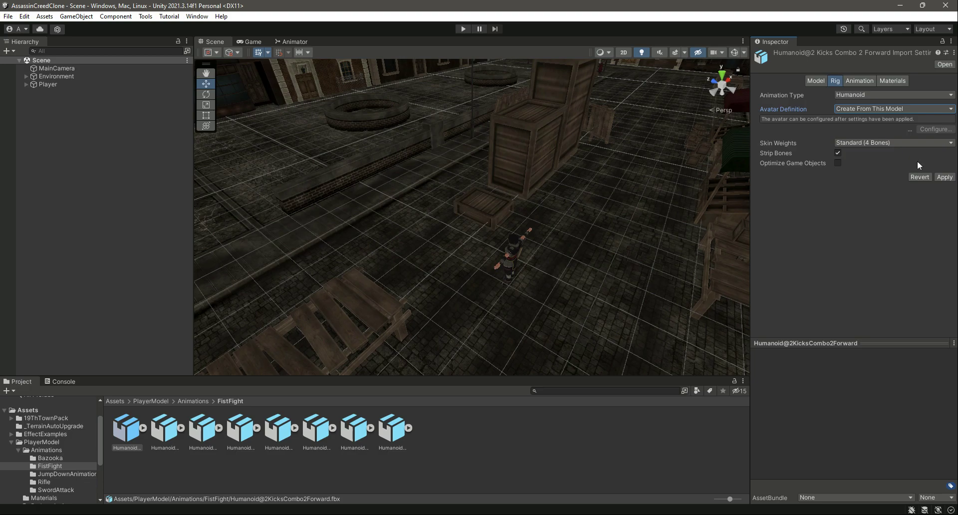
click(944, 177)
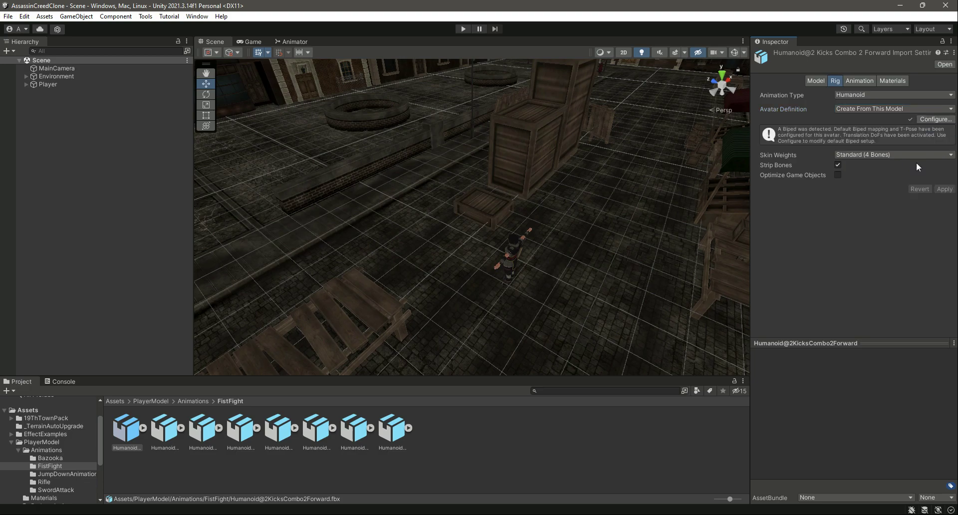
Play the 2KicksCombo2Forward clip in the animation preview and view the character from another angle
click(862, 81)
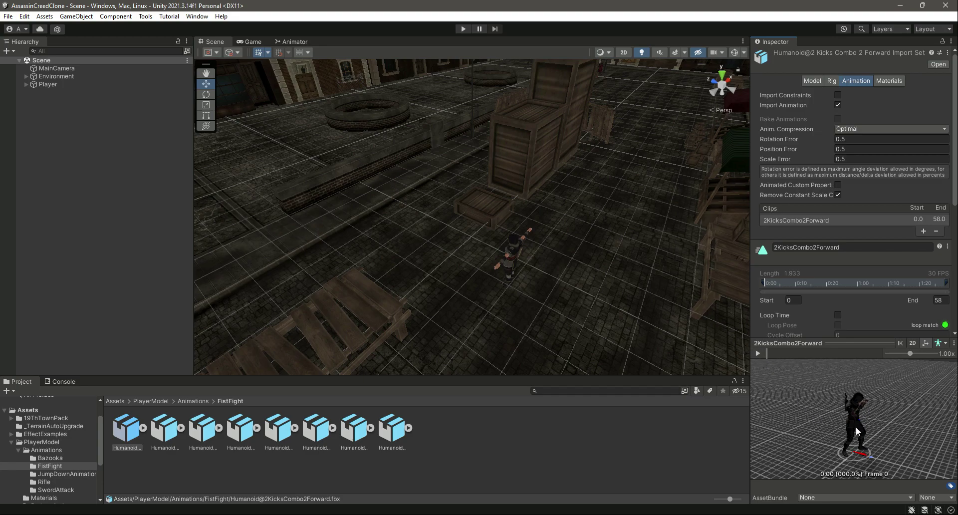
drag(855, 427, 807, 397)
drag(864, 405, 785, 366)
click(757, 353)
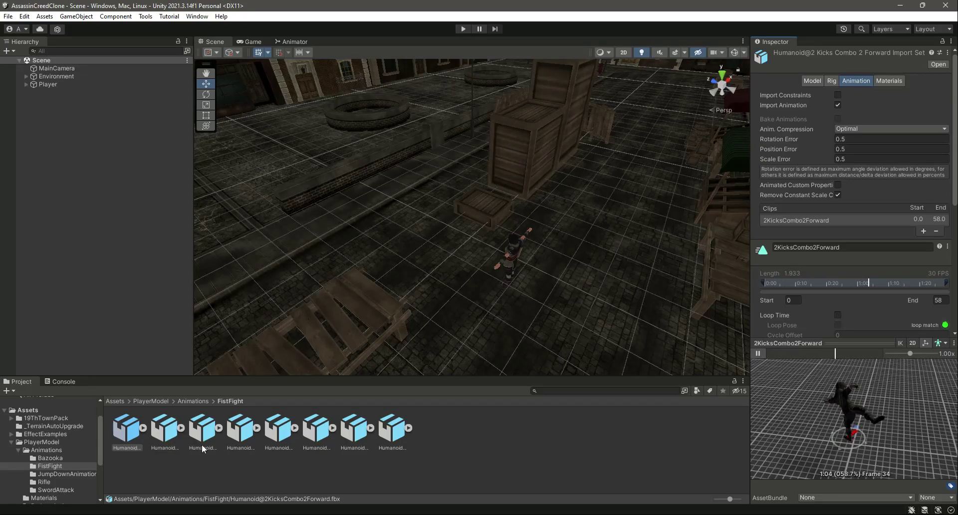
Set the Idle Combat model's rig animation type to Humanoid, apply it, and play its clip in the preview
click(165, 429)
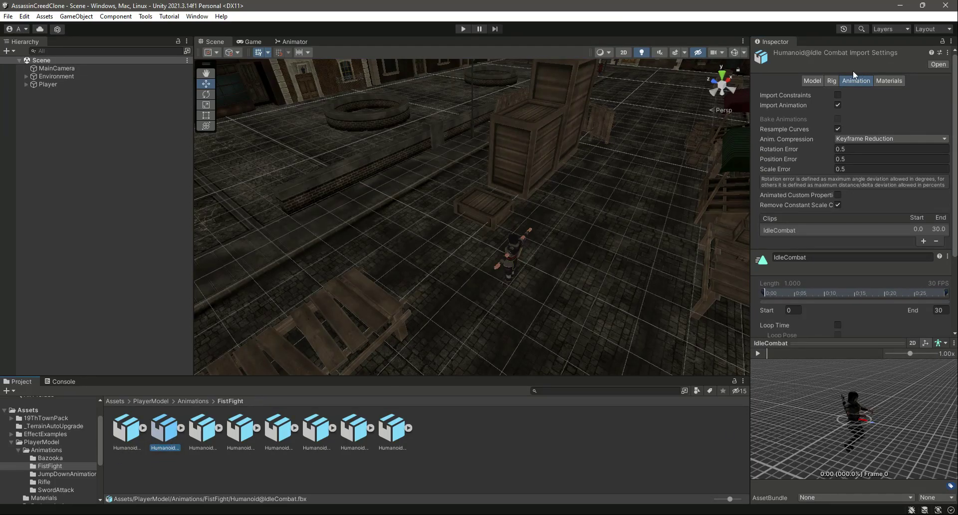
click(831, 81)
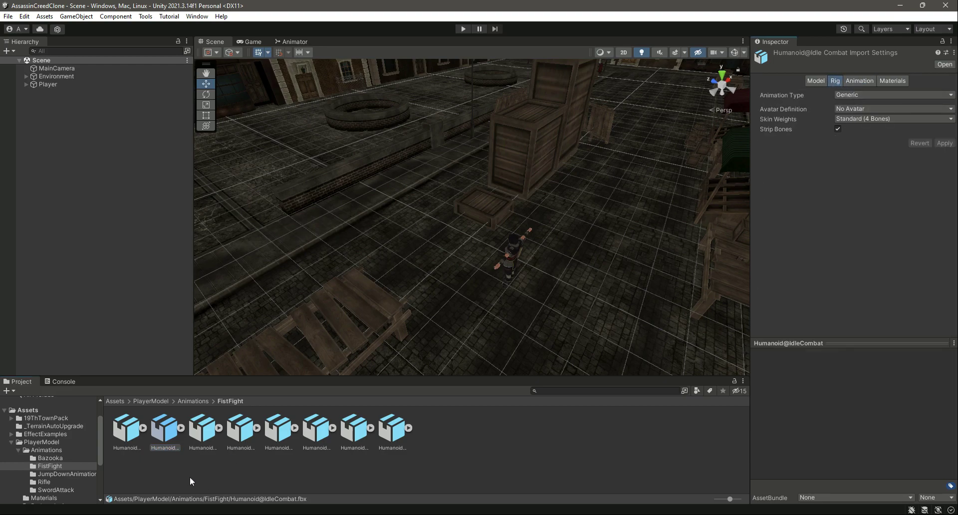
click(862, 96)
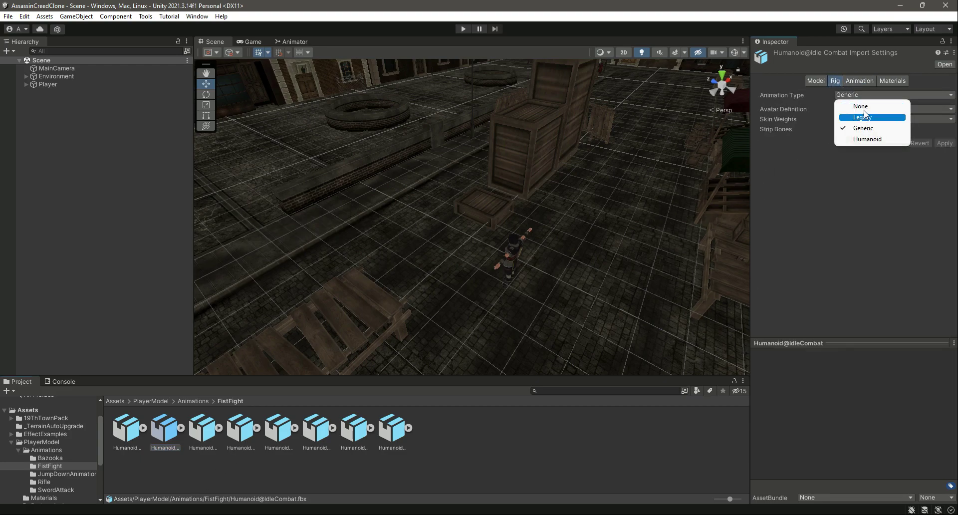
click(866, 138)
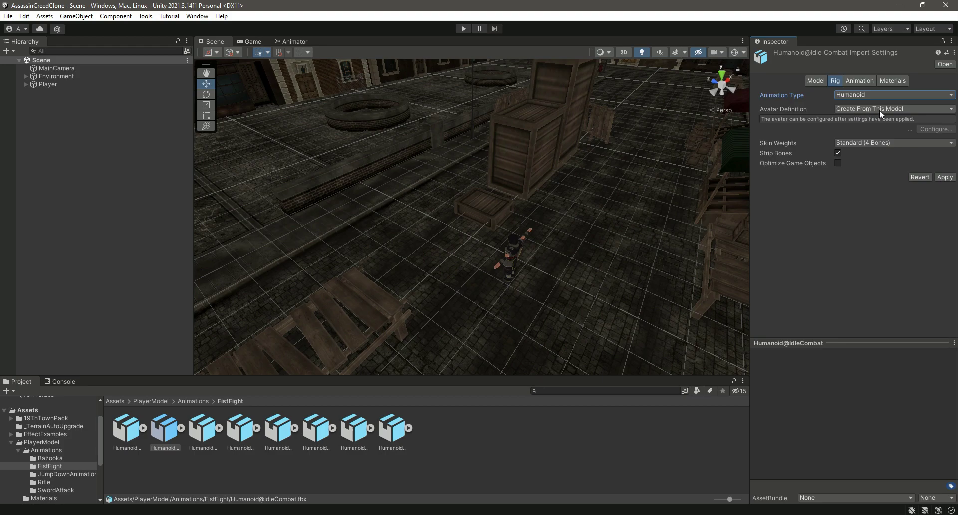
click(944, 178)
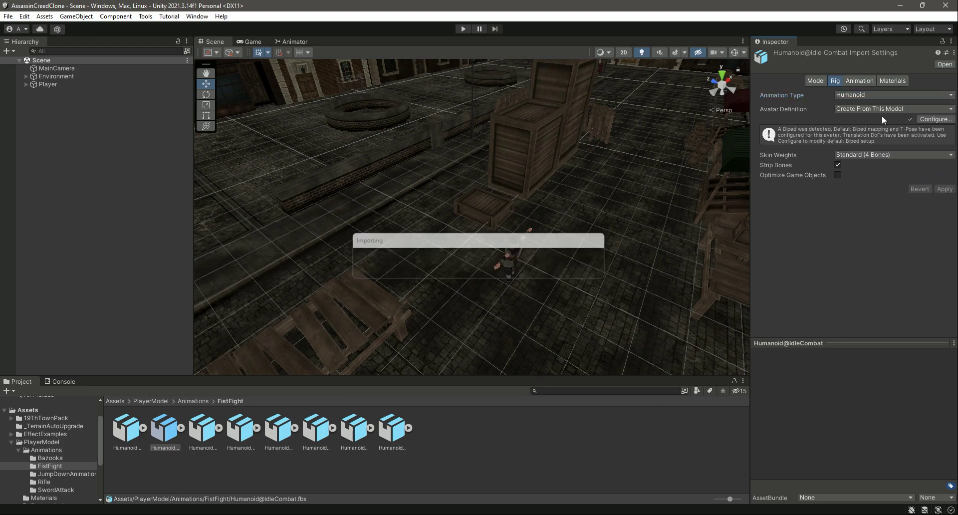
click(859, 80)
click(761, 352)
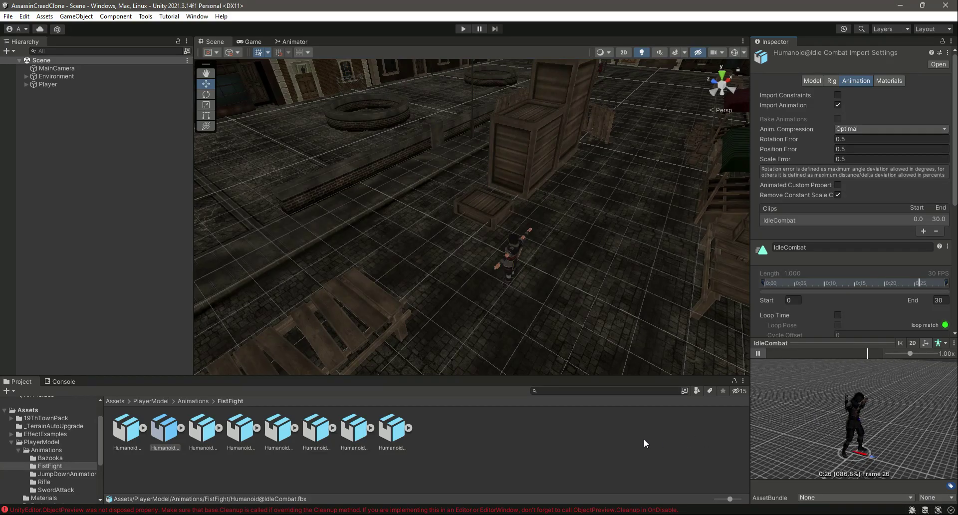
Clear the console messages and return to the project assets
click(60, 381)
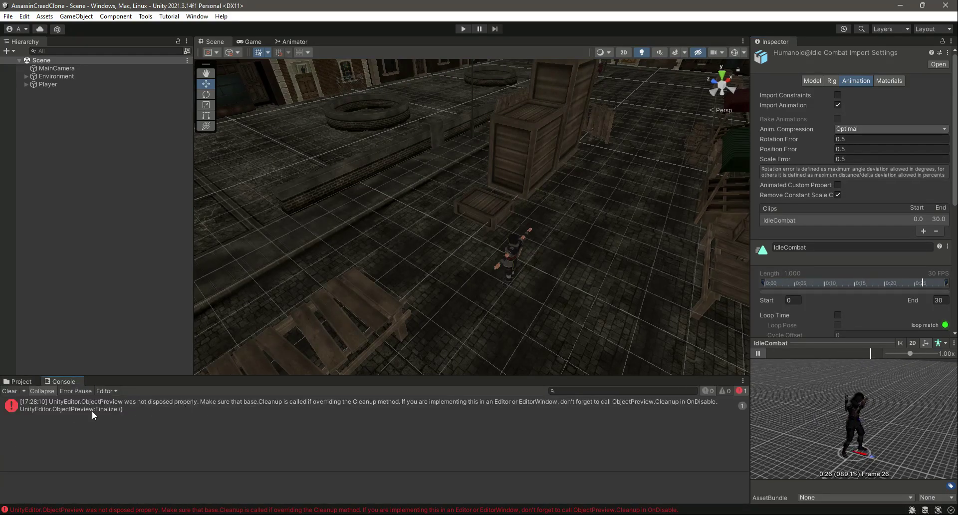
click(10, 391)
click(19, 381)
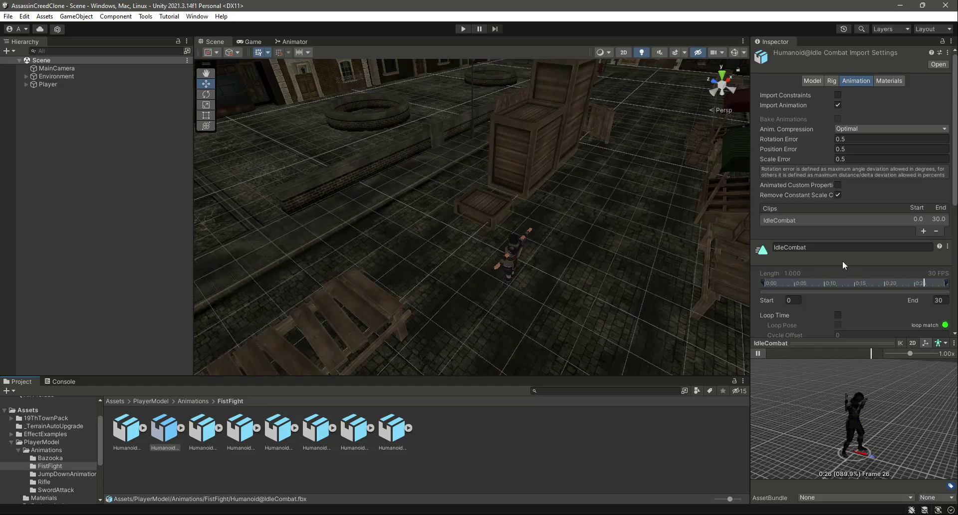
scroll(841, 260, down, 3)
scroll(855, 231, down, 4)
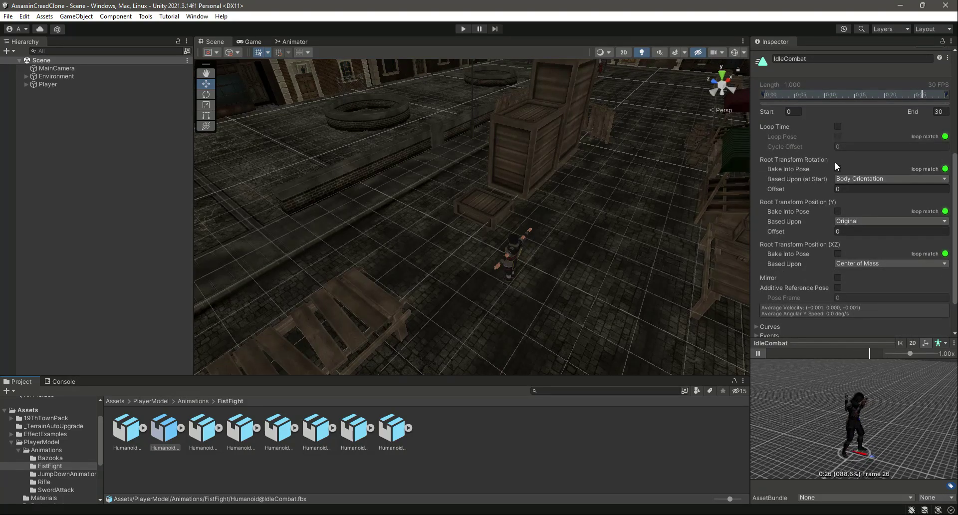
click(648, 450)
key(ctrl+z)
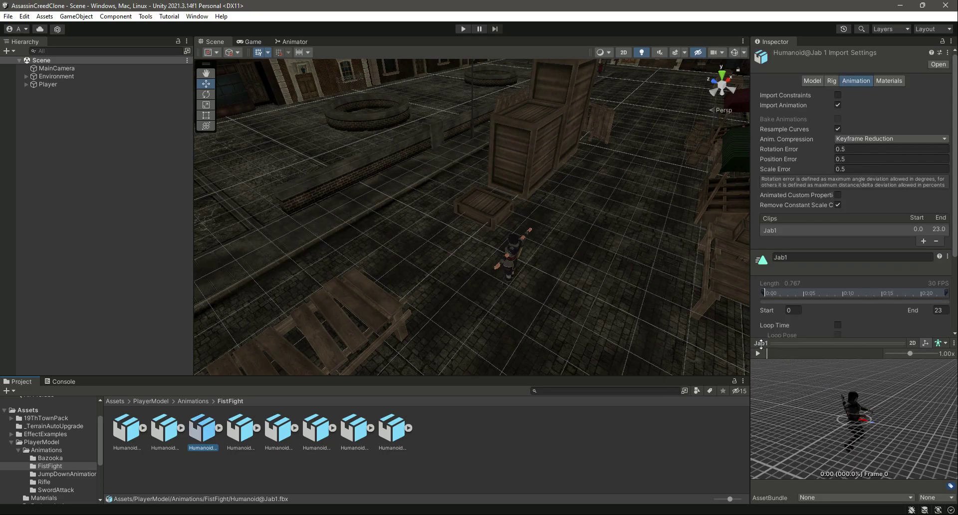
Set the Jab 1 model's rig to Humanoid with the avatar created from this model, and apply it
click(830, 81)
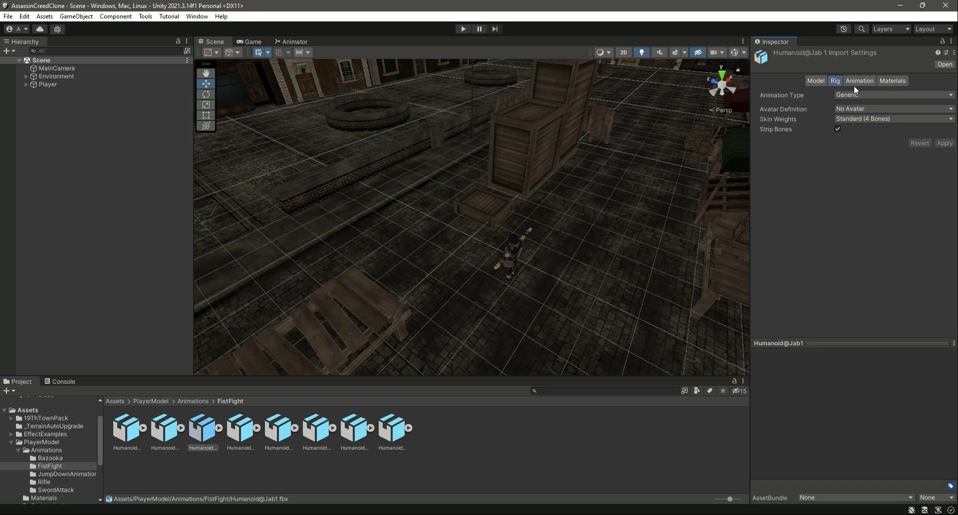
click(868, 95)
click(873, 139)
click(864, 108)
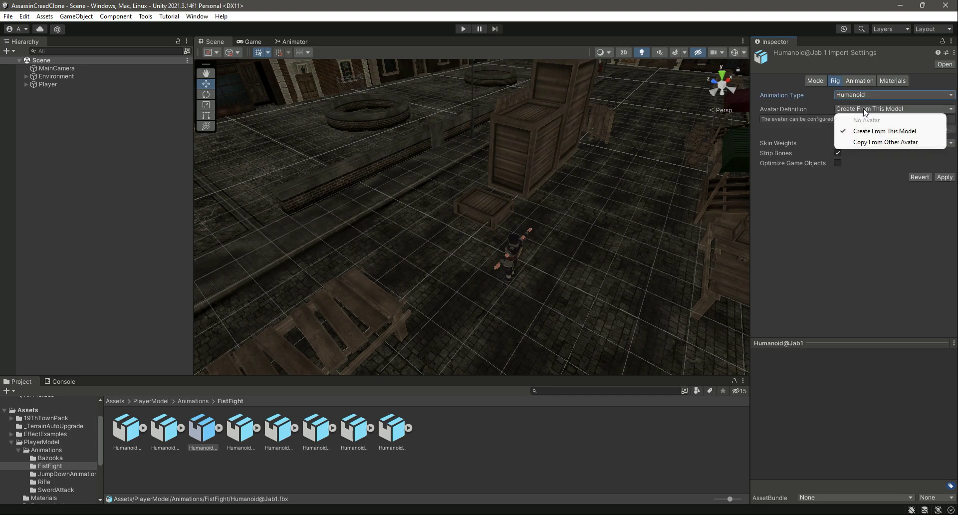
click(868, 127)
click(943, 177)
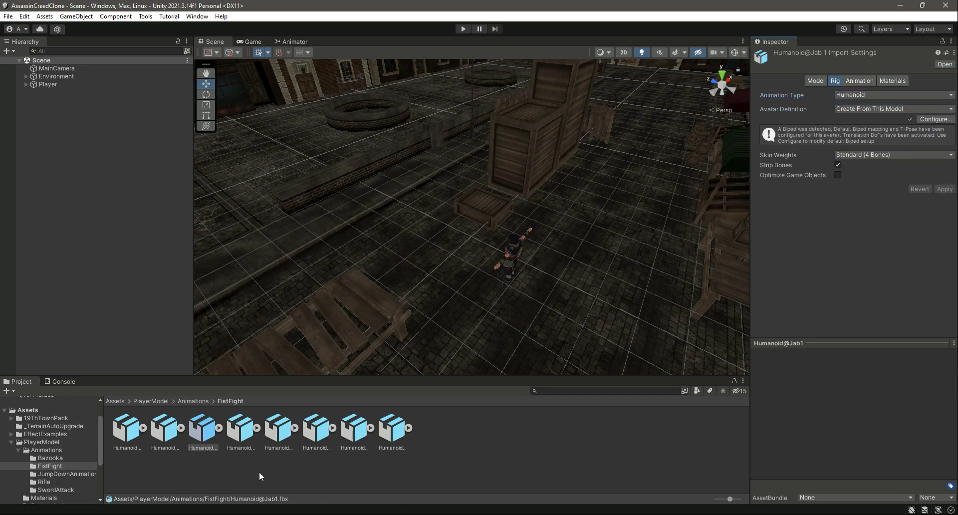
Set the rig animation type of the remaining five FistFight models, starting with JabRightHandCombo1, to Humanoid together and apply it
click(243, 435)
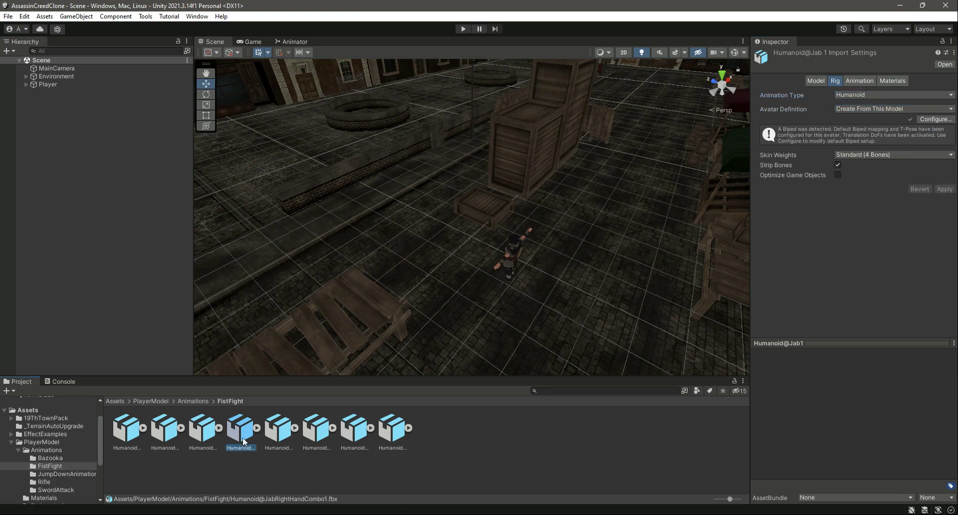
shift+click(396, 429)
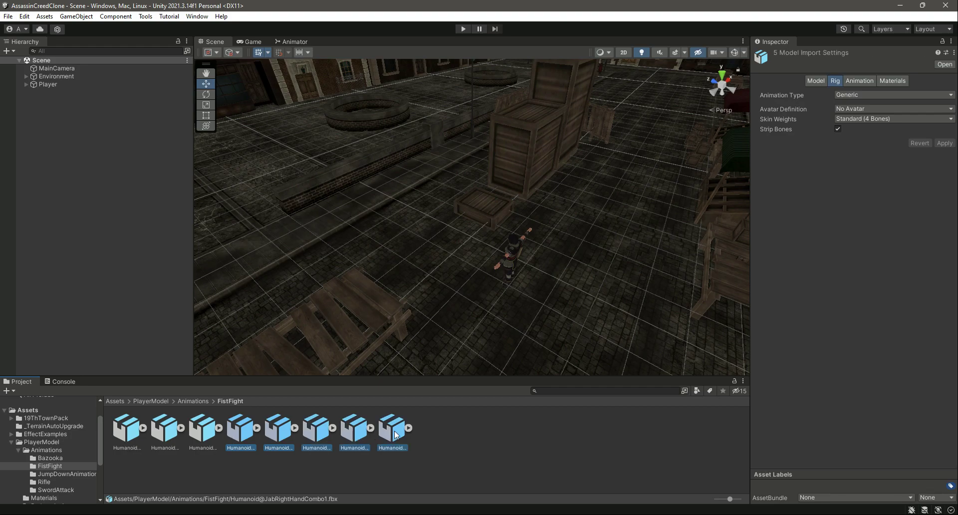
click(852, 94)
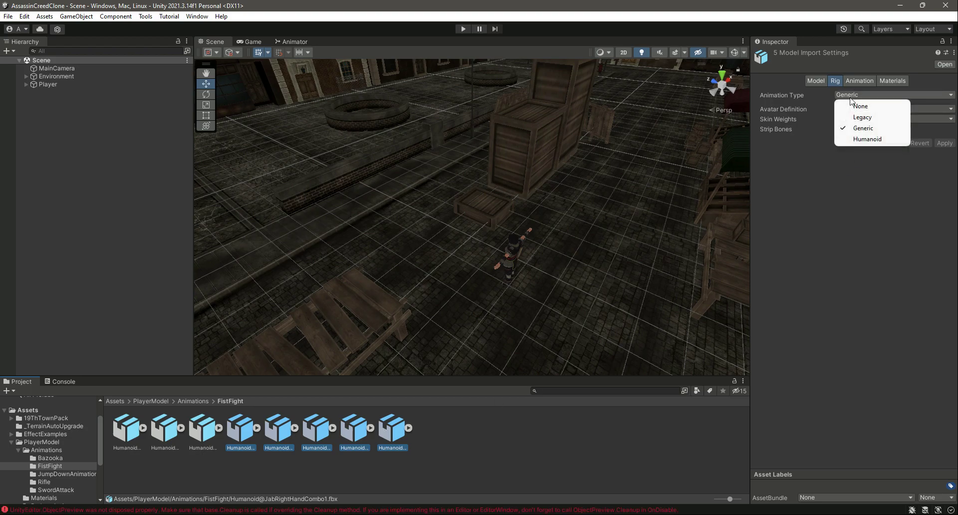
click(860, 140)
click(943, 166)
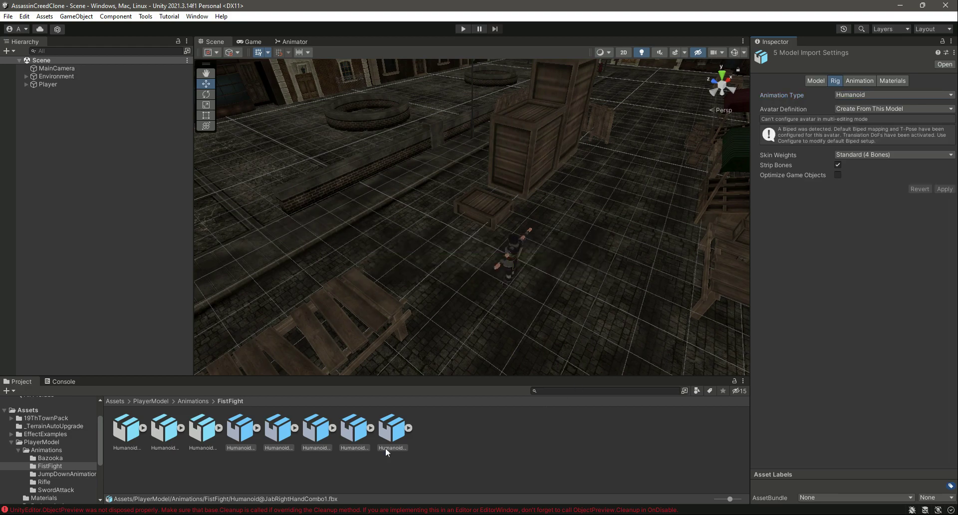
Check the rig settings of the five converted FistFight models individually
click(276, 435)
click(354, 430)
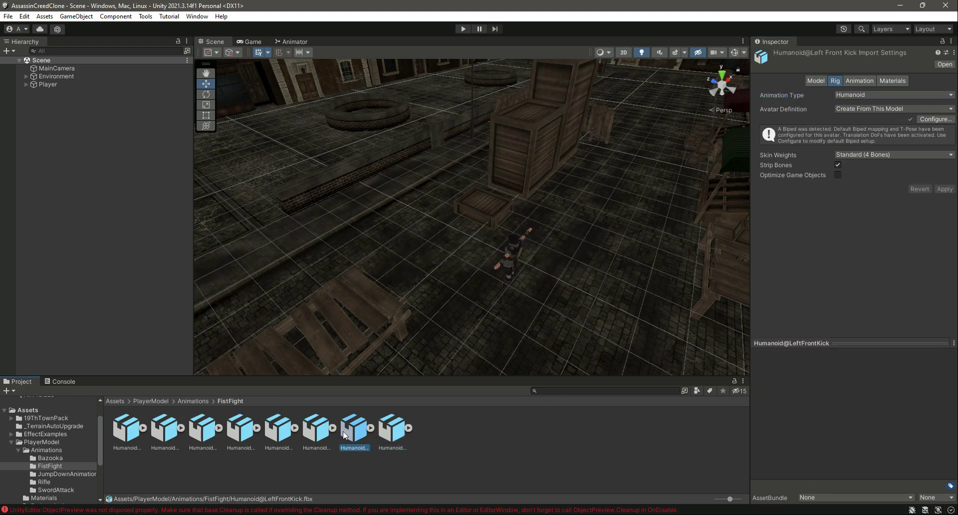
click(394, 430)
click(240, 430)
Preview the clips of the converted models, including JabRightHandCombo1 and RunForwardCombat
click(857, 80)
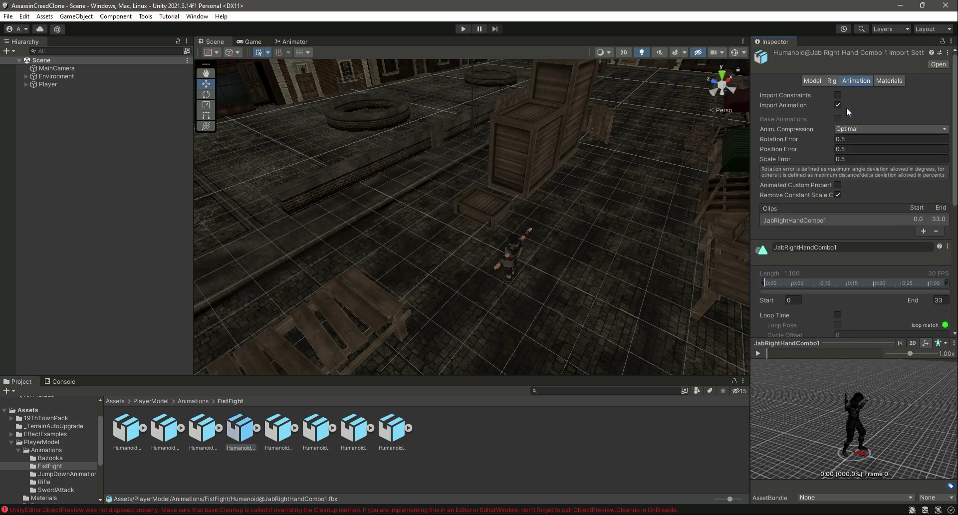
click(316, 430)
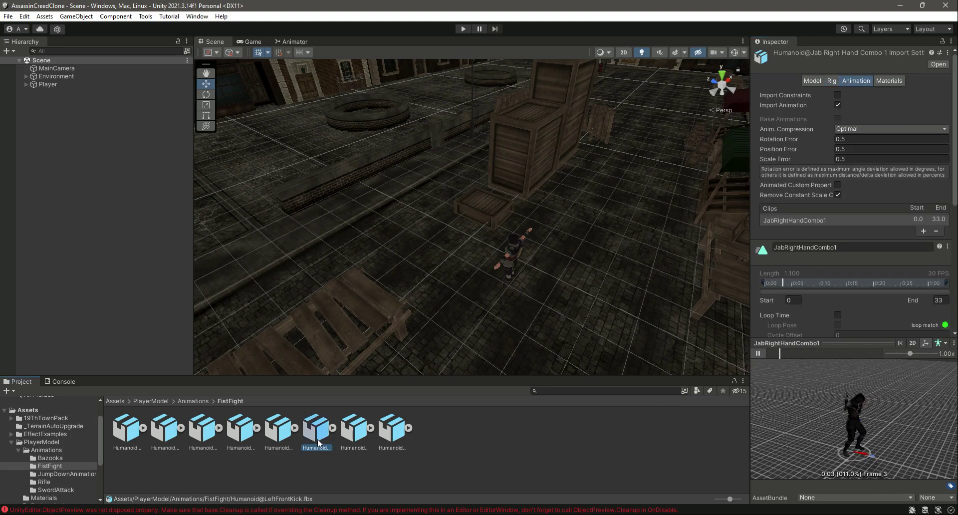
click(354, 430)
click(757, 353)
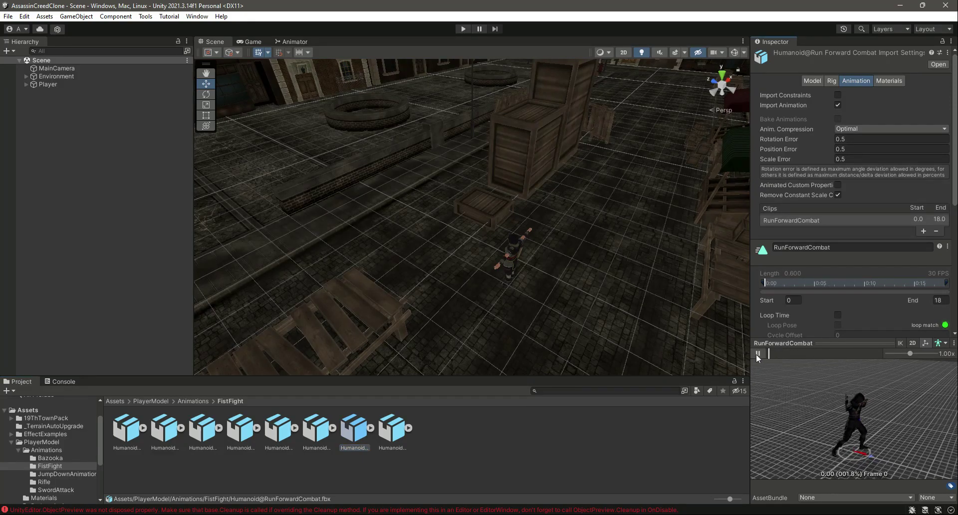
Deselect the model and clear the error messages from the console
click(468, 444)
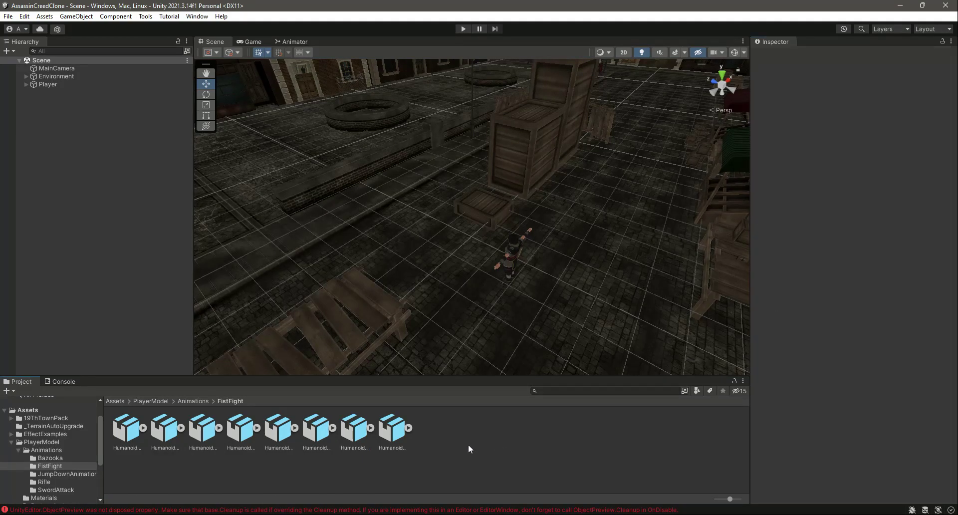
click(58, 381)
click(14, 390)
click(19, 381)
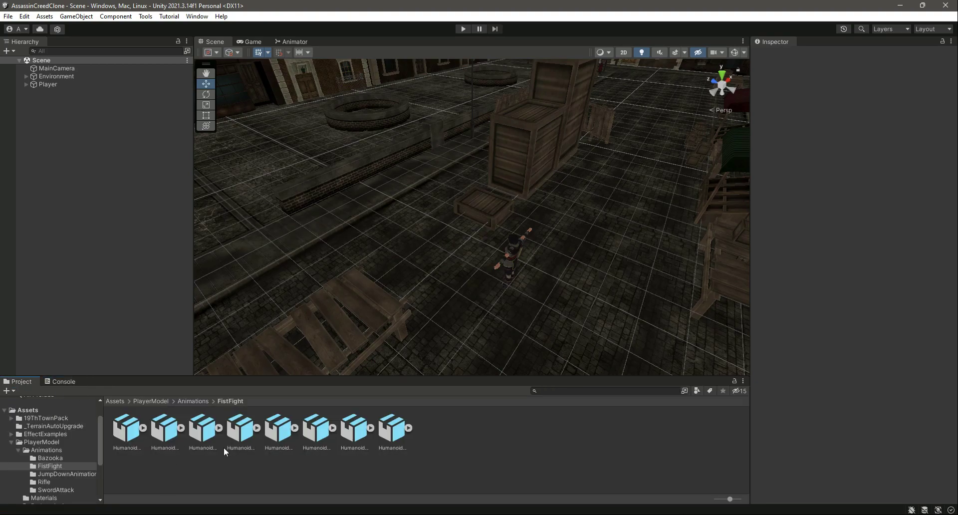
Examine the player controller's Base Layer and the blend tree inside its Basic Locomotions state
click(287, 43)
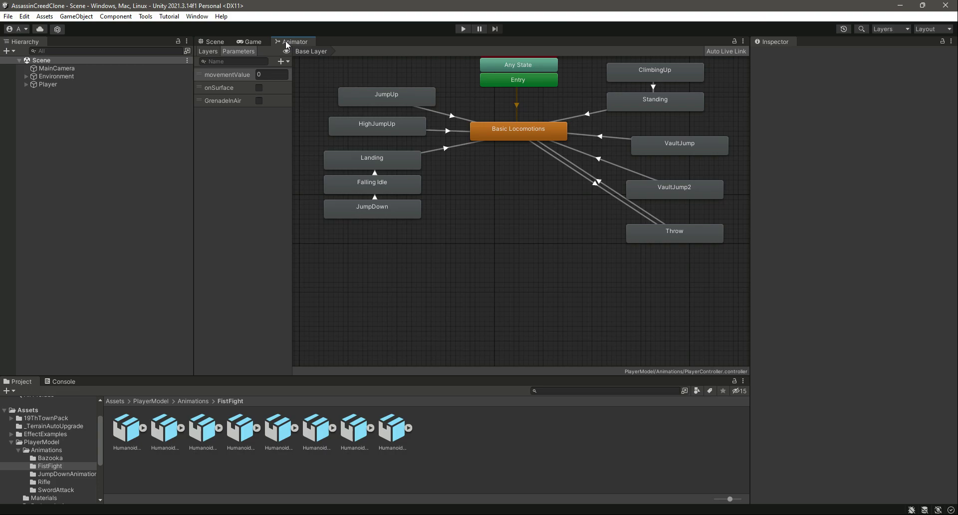
double_click(522, 136)
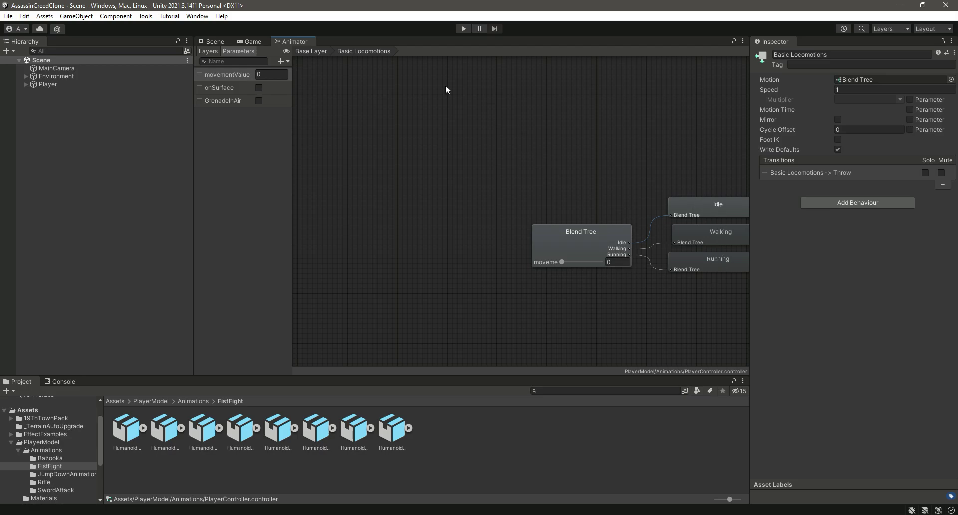
click(318, 50)
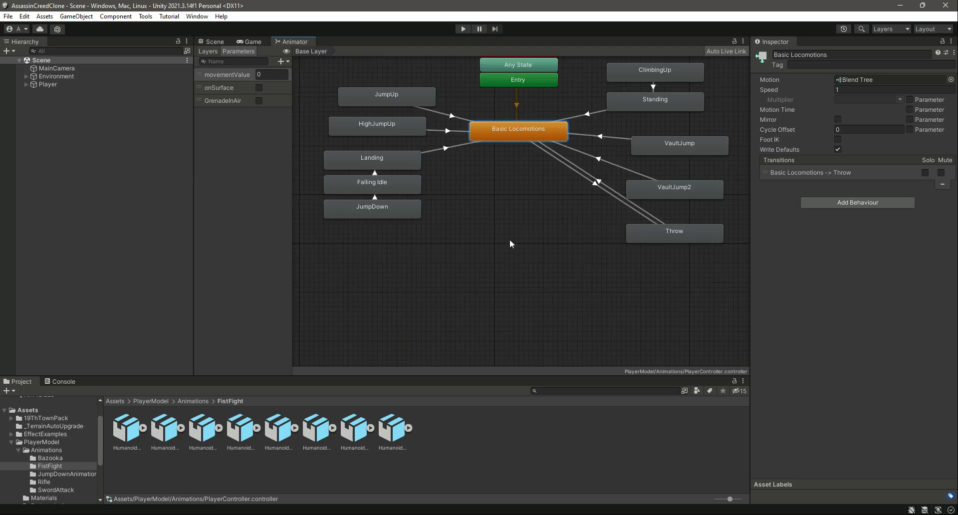
double_click(513, 133)
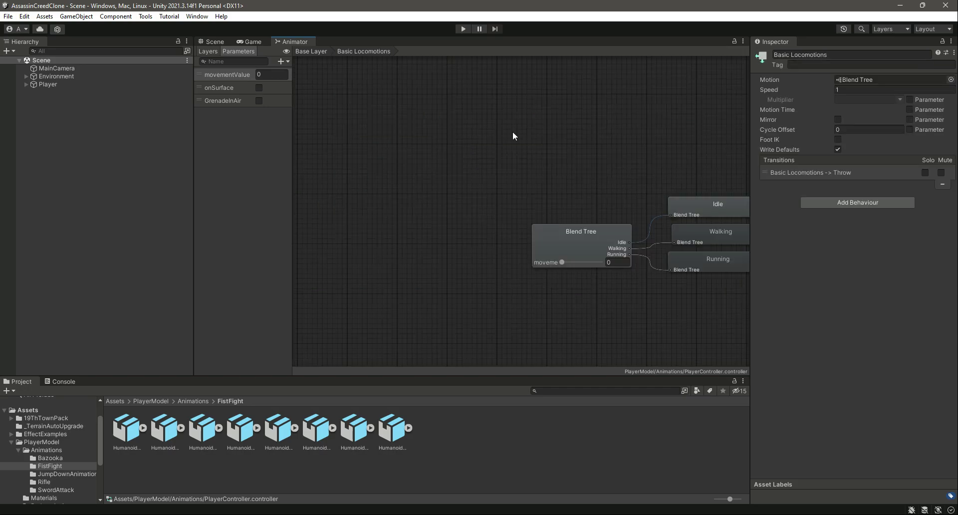
click(321, 51)
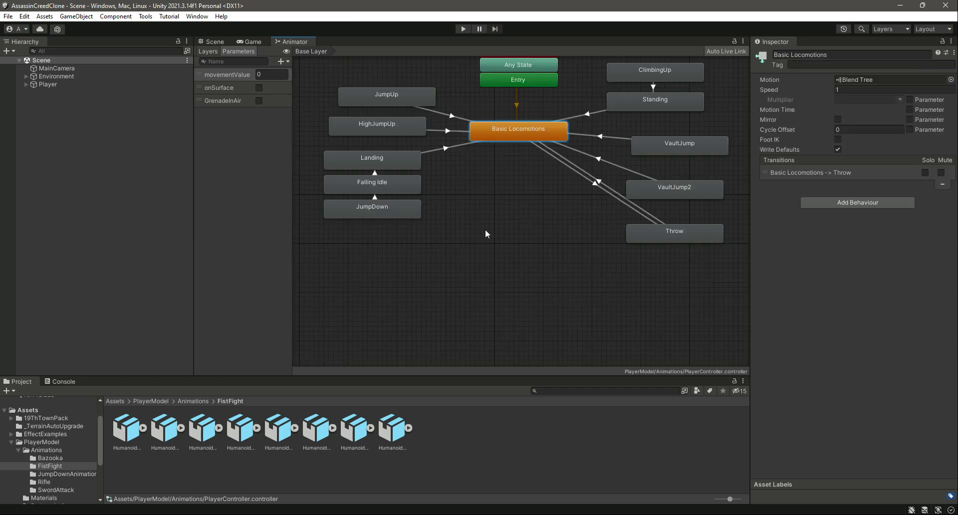
Look through the FistFight models' clips, going backwards from WalkForwardCombat past LeftFrontKick
click(392, 429)
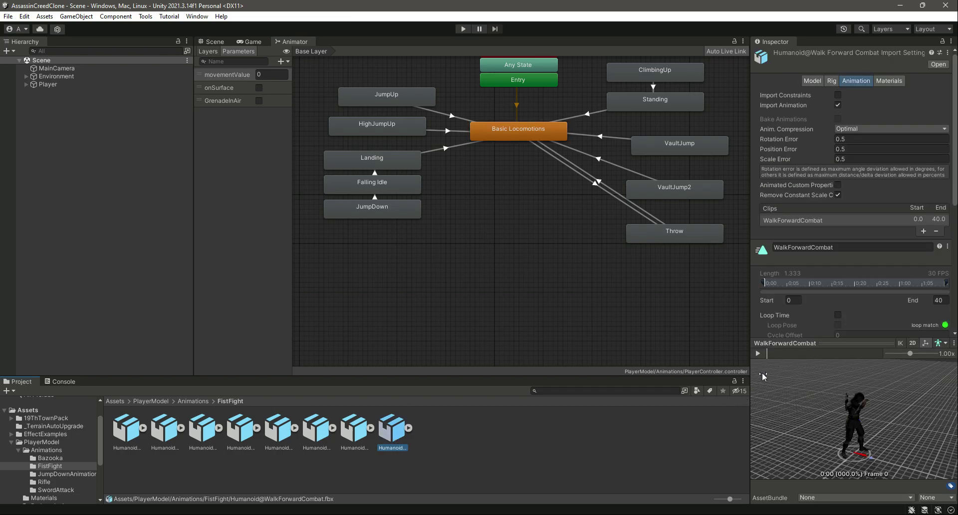
key(Left)
key(Left)
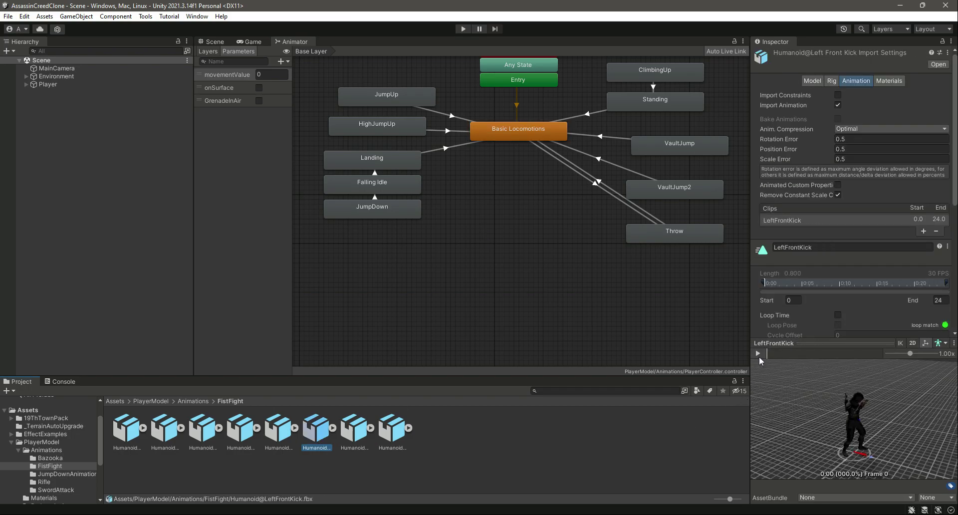
key(Left)
key(Left)
key(Left)
key(Left)
click(497, 444)
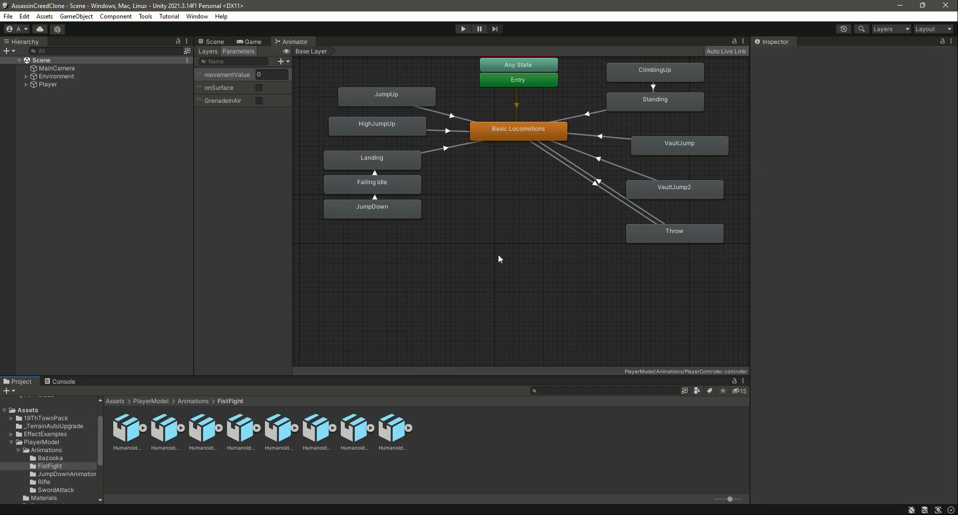
Review how the movement parameter drives the Idle, Walking and Running motions in the Basic Locomotions blend tree
click(501, 206)
double_click(515, 133)
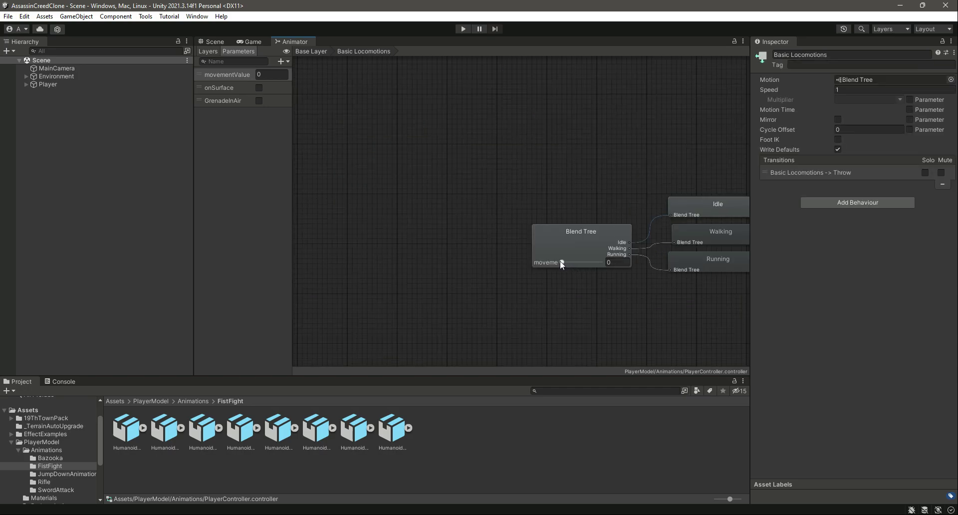
drag(561, 261, 537, 261)
click(312, 49)
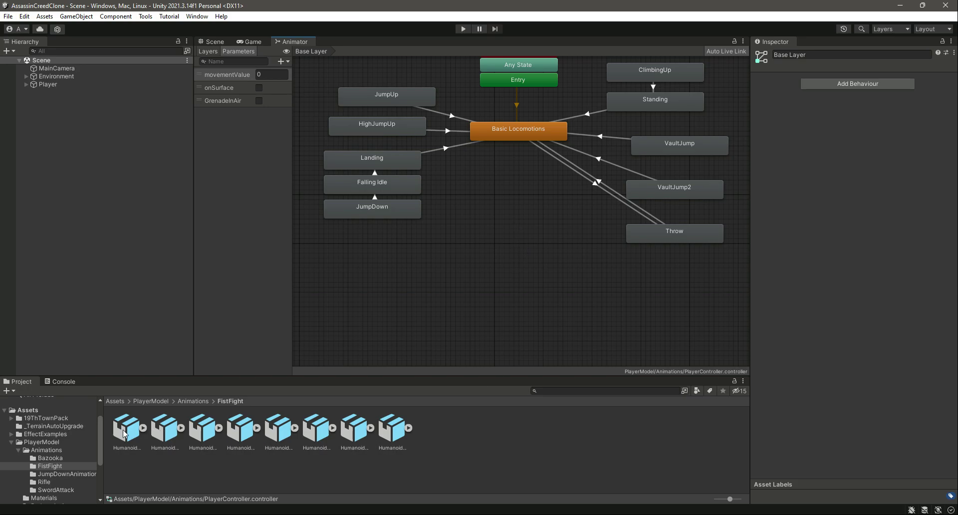
Create a sub-state machine named FistFight below the Basic Locomotions state in the Base Layer
right_click(480, 226)
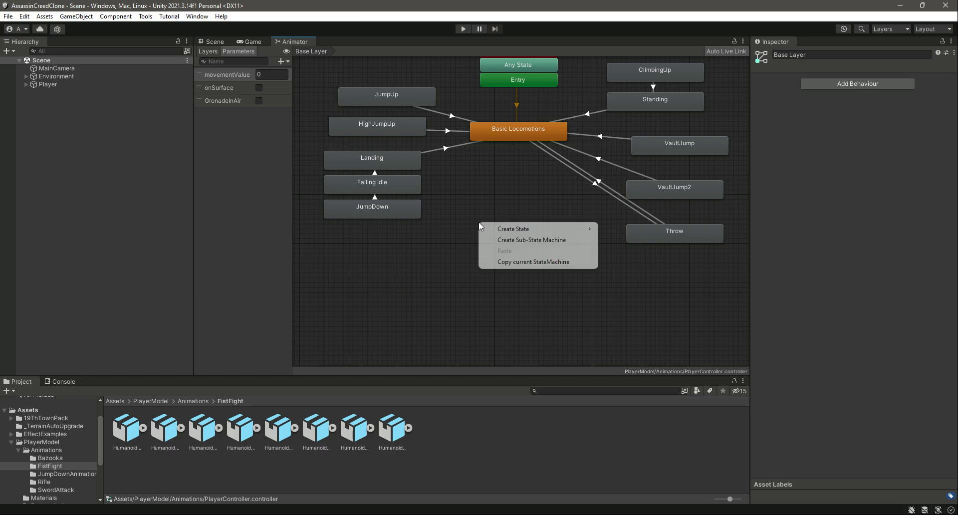
click(528, 241)
drag(535, 232, 515, 230)
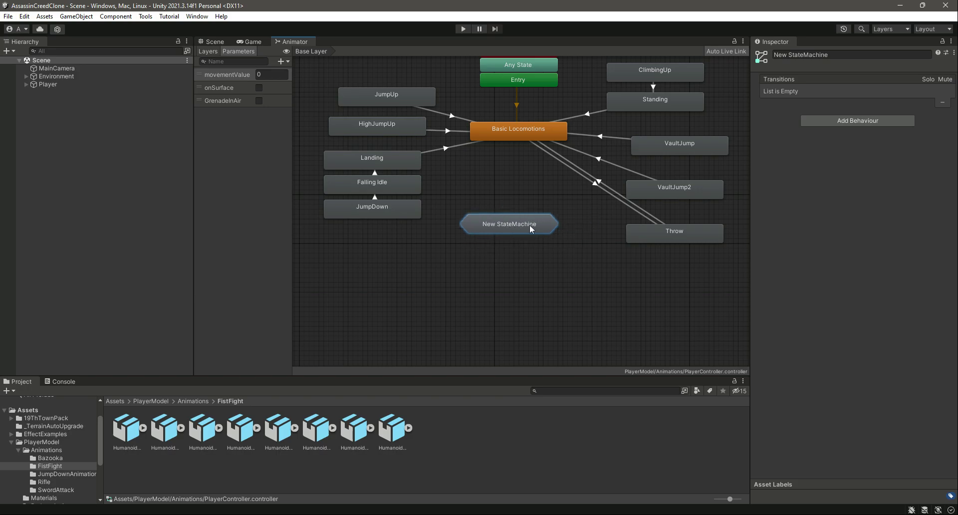
click(848, 54)
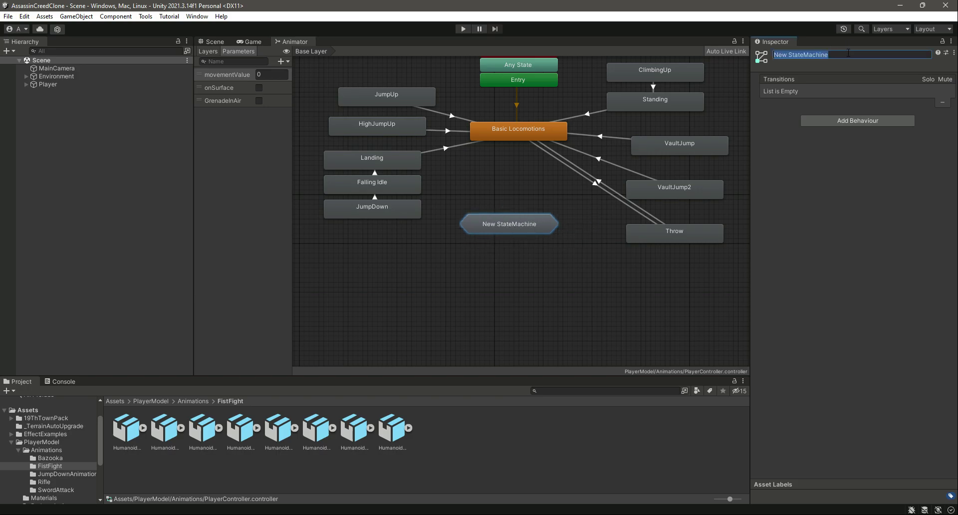
text(FistFighgt)
key(BackSpace)
text(t)
key(Return)
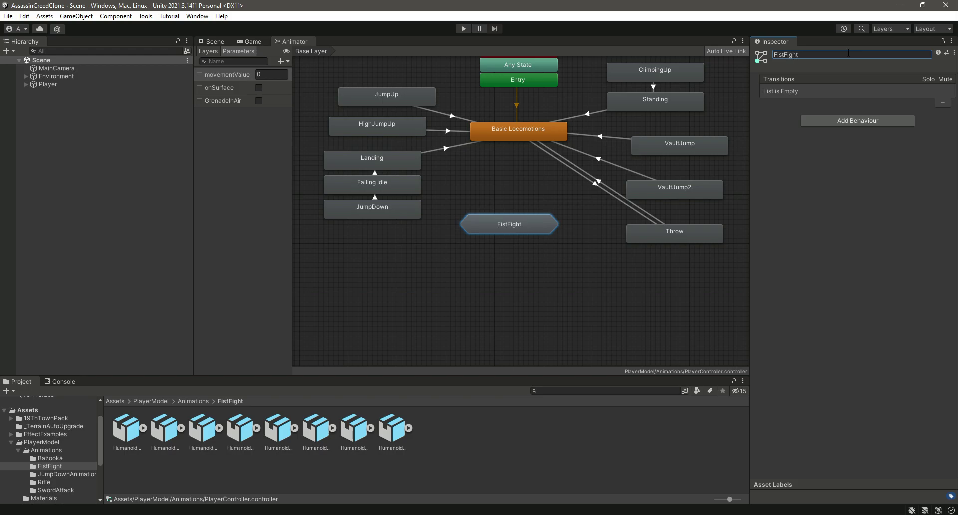
Move the Entry node to the upper middle of the FistFight sub-state machine's graph
double_click(502, 228)
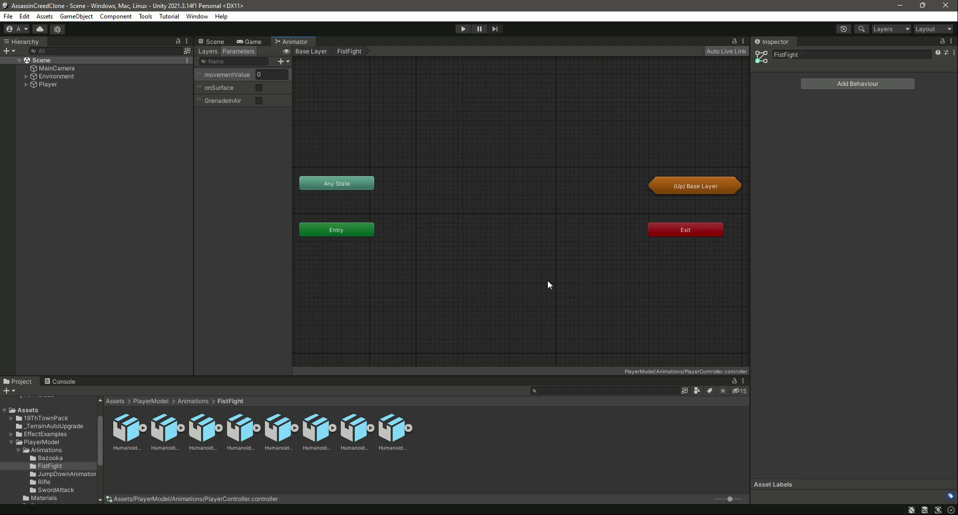
drag(353, 231, 519, 119)
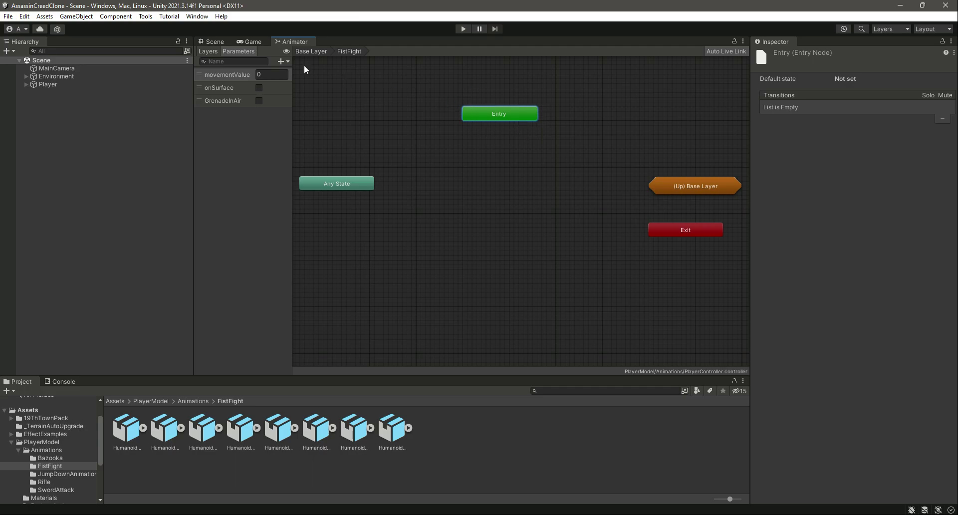
click(311, 51)
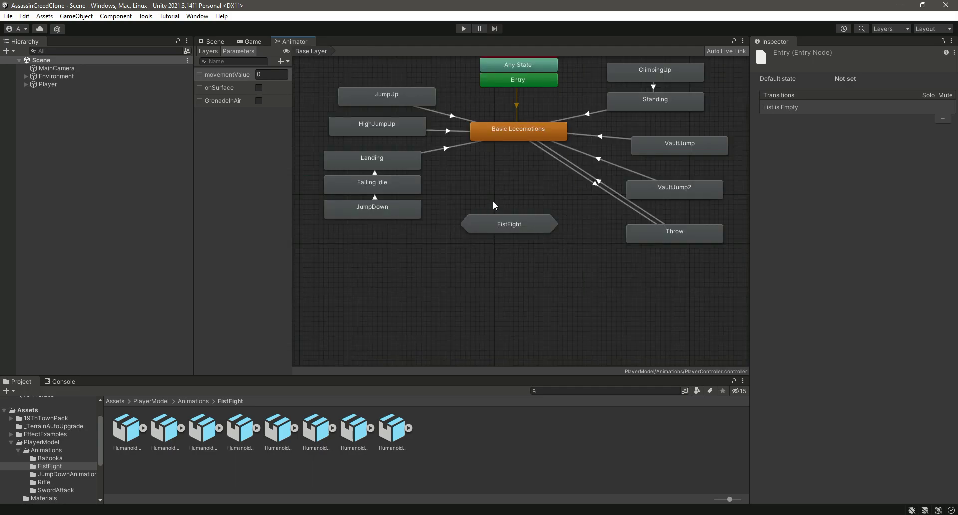
double_click(522, 226)
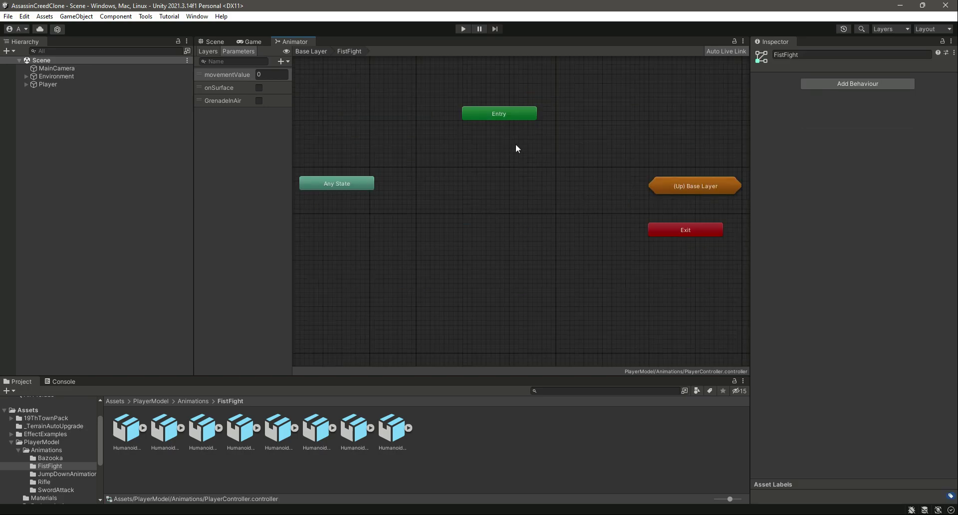
click(329, 51)
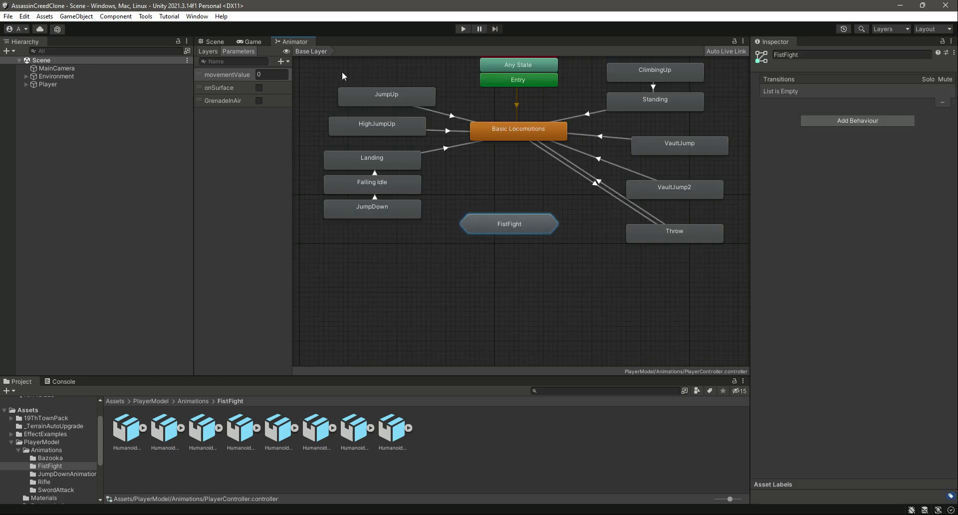
right_click(504, 255)
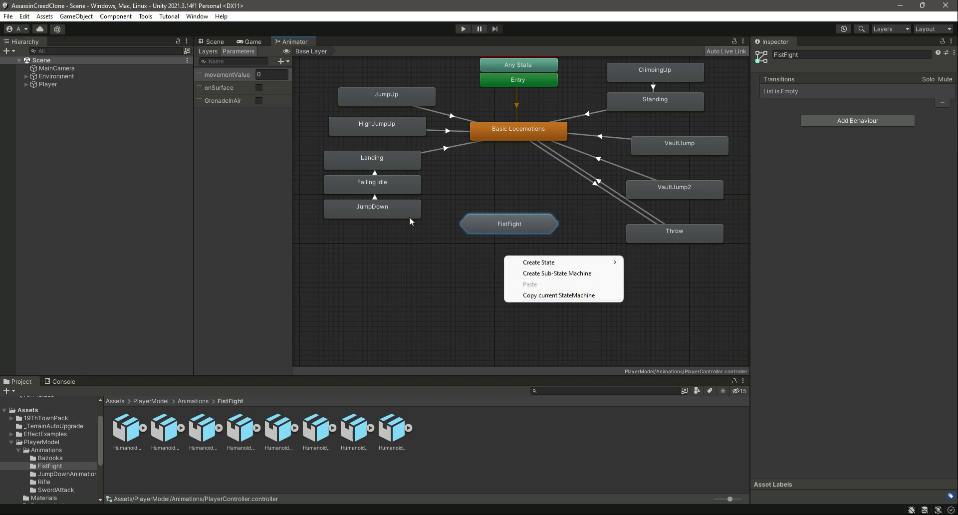
click(430, 253)
Stack the Any State node above Entry and the Exit node above Any State inside the FistFight sub-state machine
double_click(498, 224)
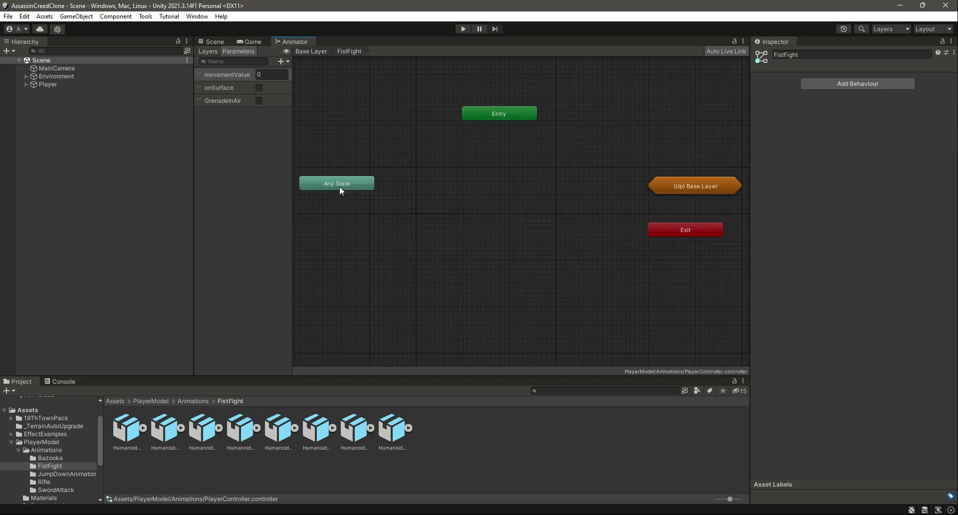
drag(339, 187, 504, 97)
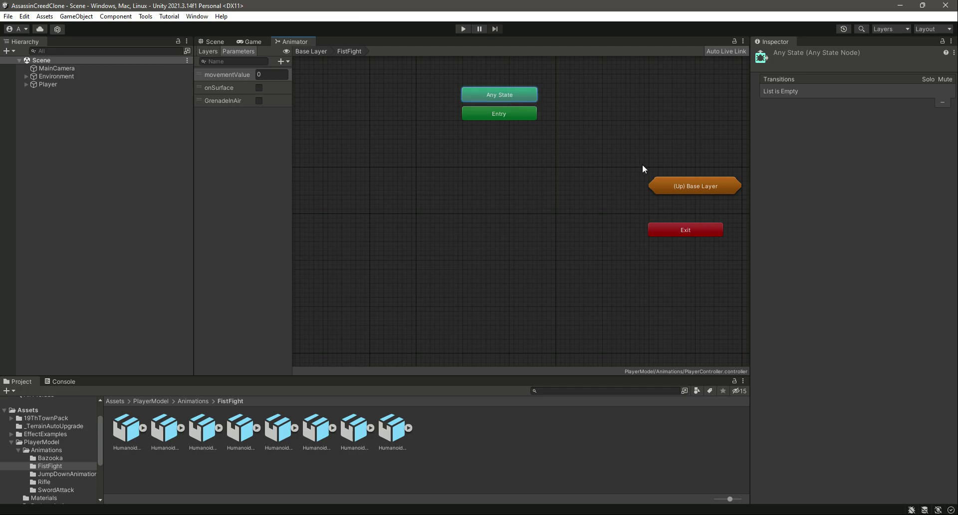
drag(743, 237, 522, 143)
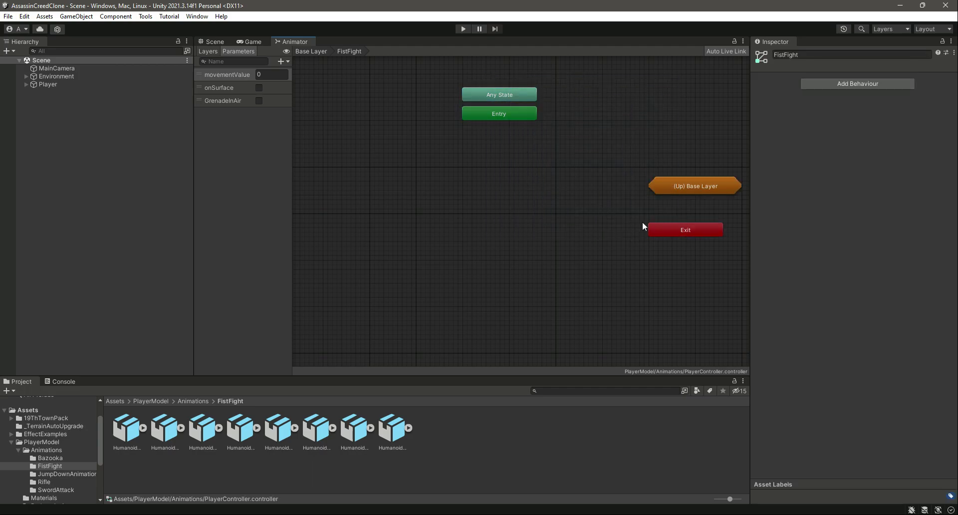
click(668, 230)
drag(667, 230, 481, 77)
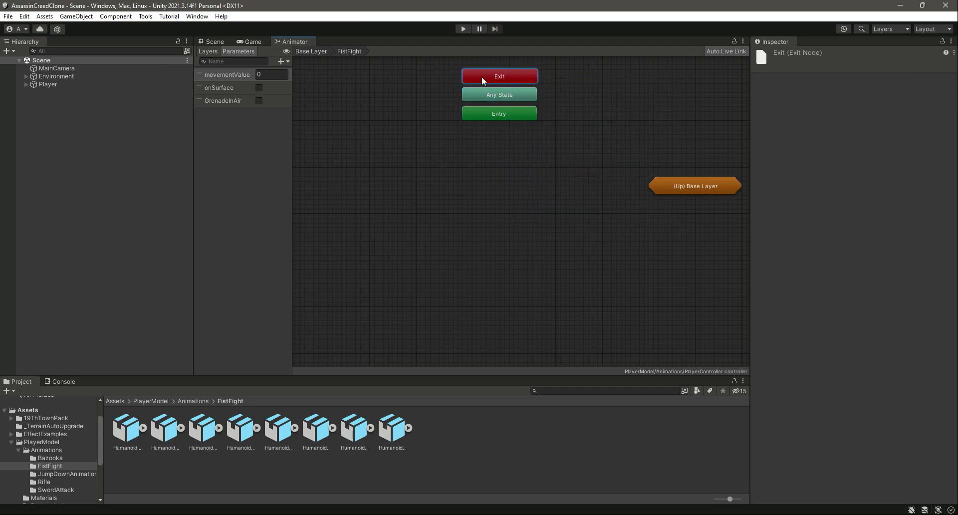
click(507, 171)
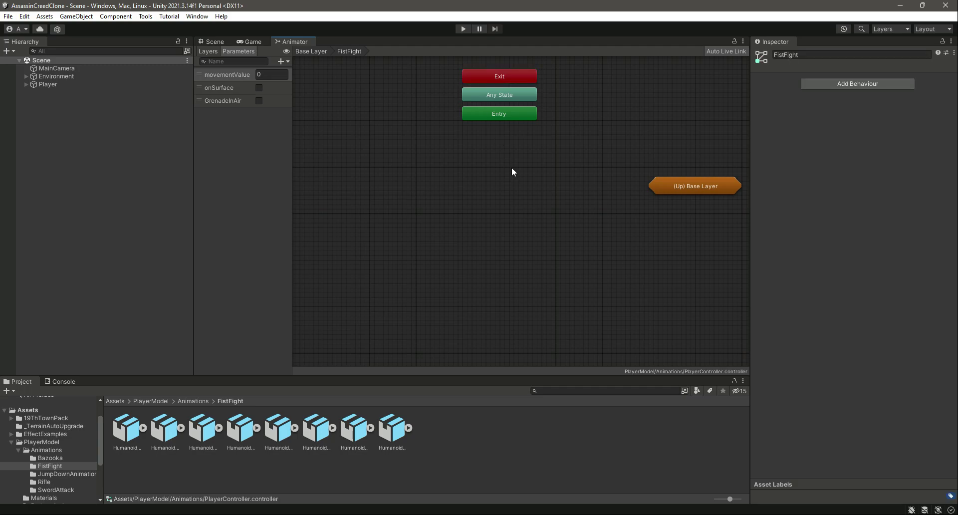
Check the RunForwardCombat and Jab1 clips and look at the Base Layer graph again
click(354, 428)
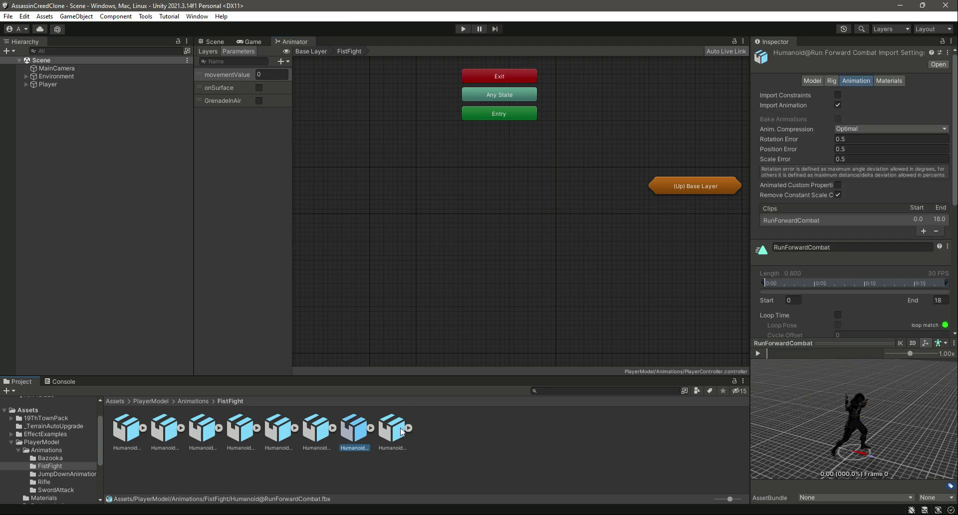
click(211, 432)
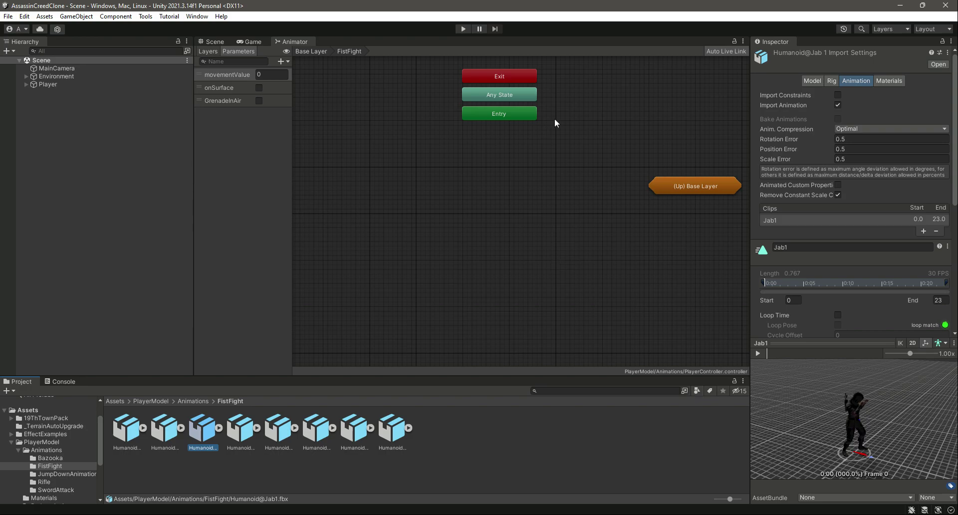
click(317, 52)
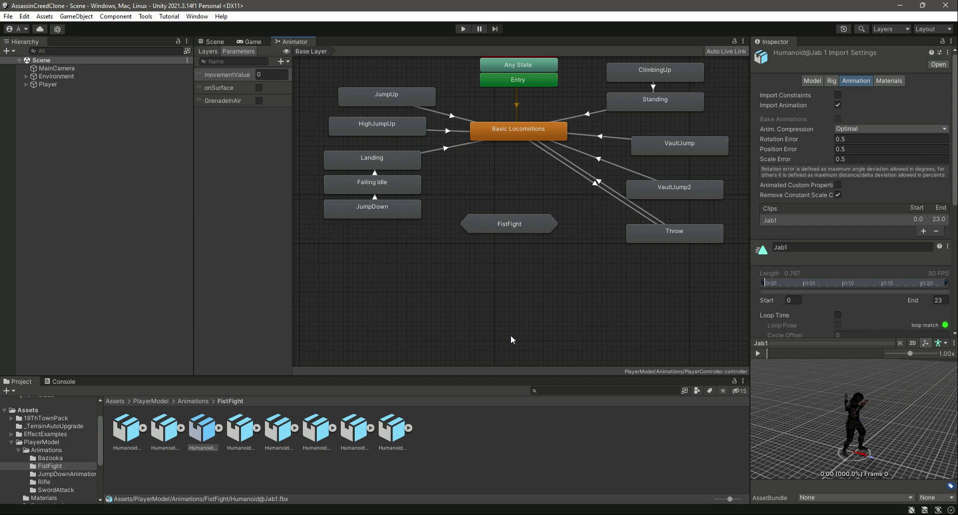
Add a state from a new blend tree inside the FistFight sub-state machine and place it directly below Entry
double_click(506, 231)
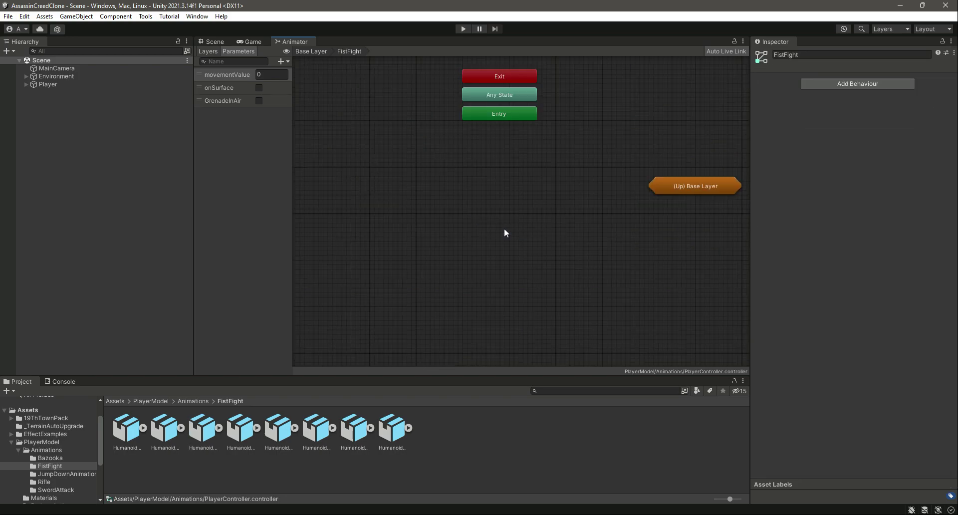
right_click(476, 154)
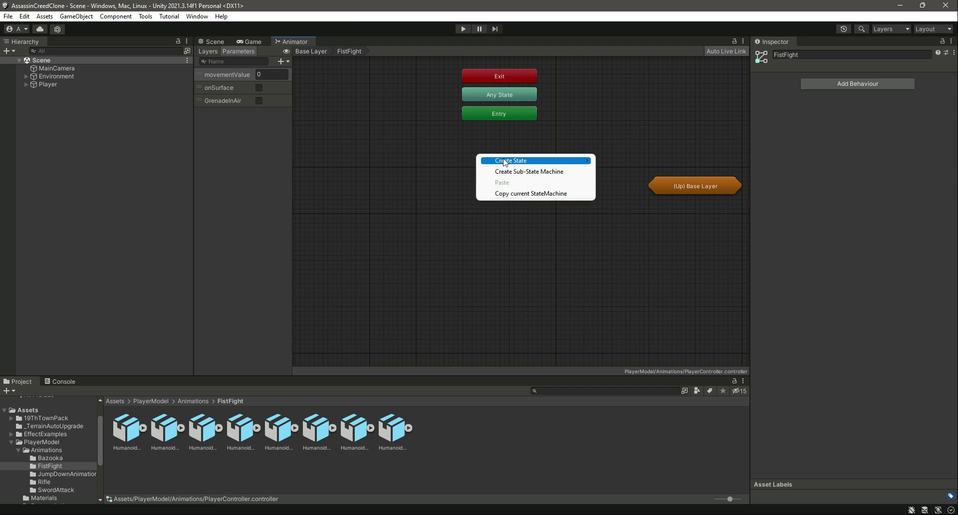
mouse_move(504, 160)
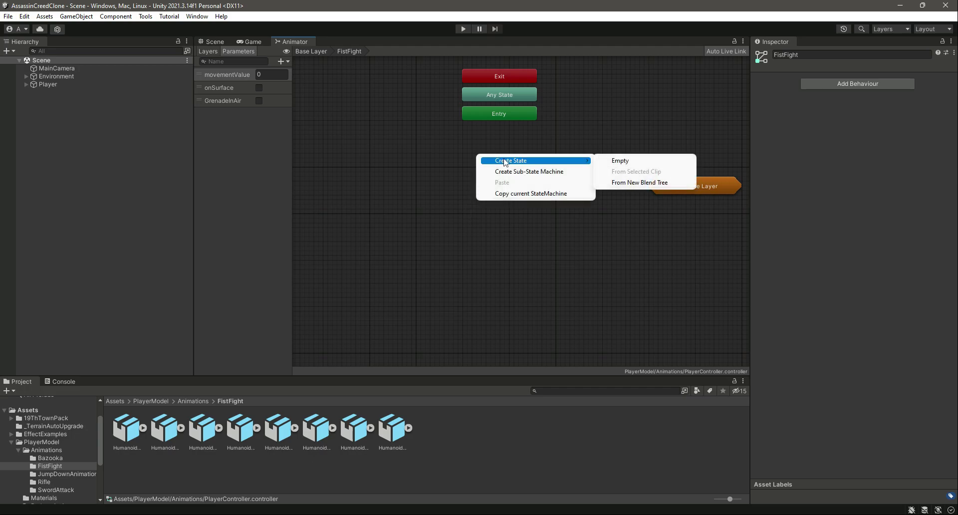
click(640, 182)
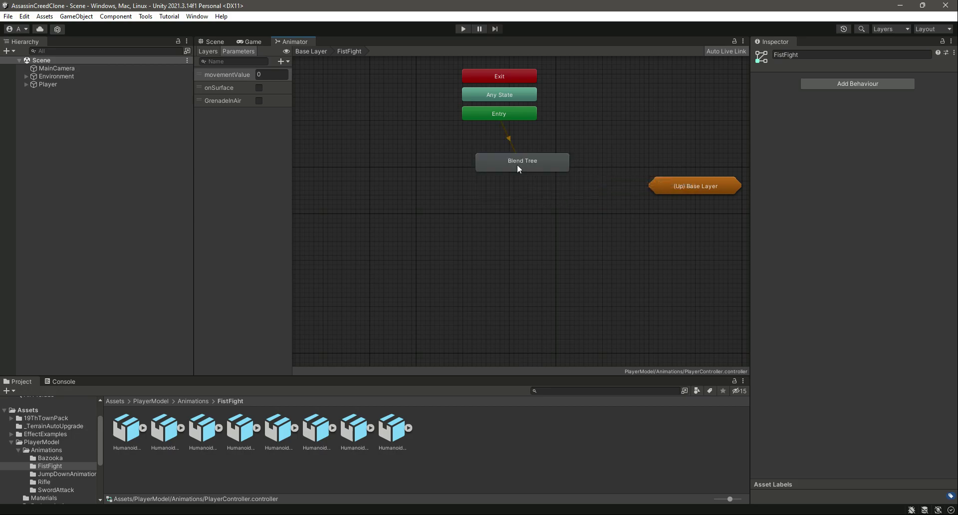
drag(516, 164, 498, 149)
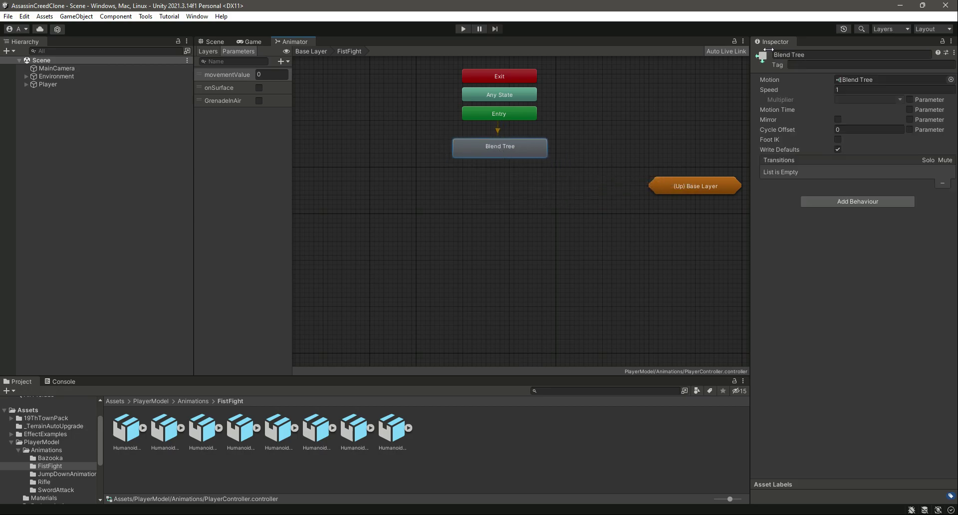
Rename the blend tree state inside the FistFight sub-state machine to FistFightLocomotions
click(841, 53)
text(Locomotions)
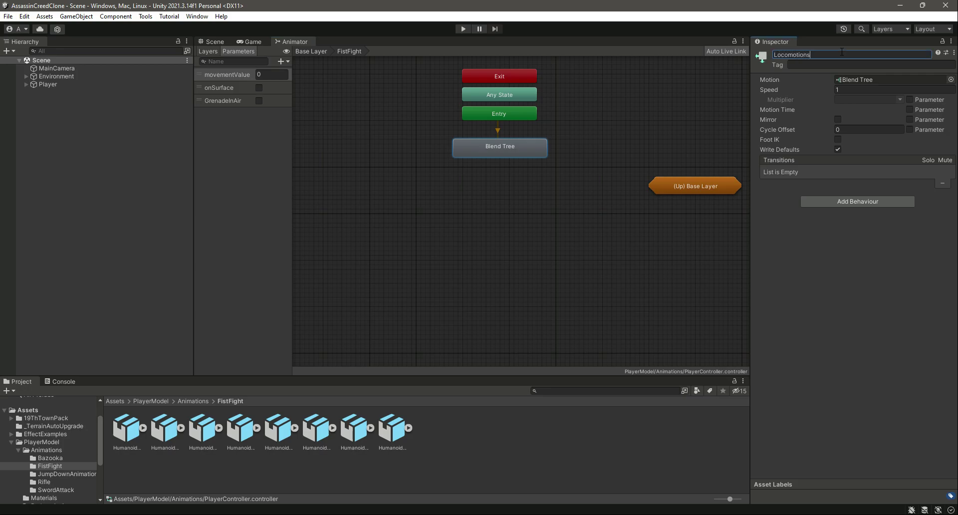
text(FistFight)
key(Return)
Open the FistFightLocomotions blend tree and add three empty motion fields to it
double_click(504, 150)
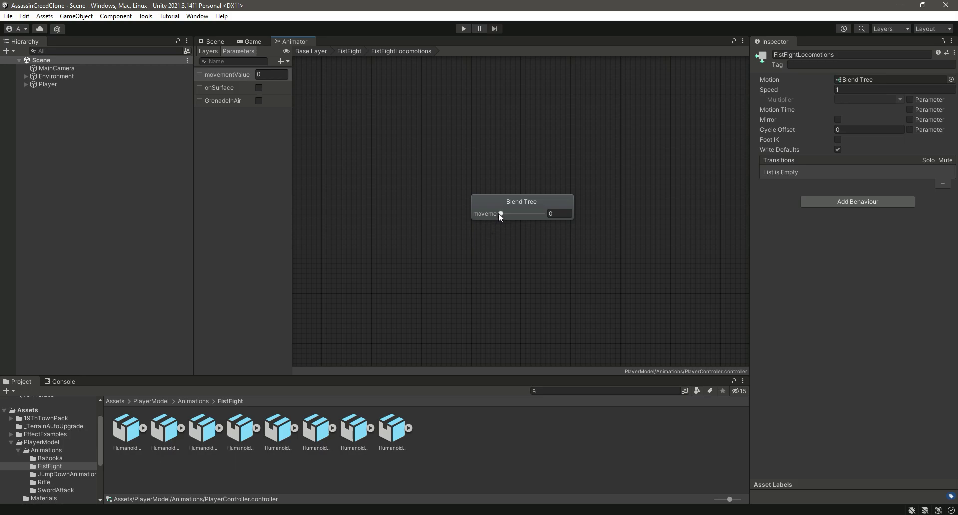
drag(498, 213, 550, 217)
click(351, 430)
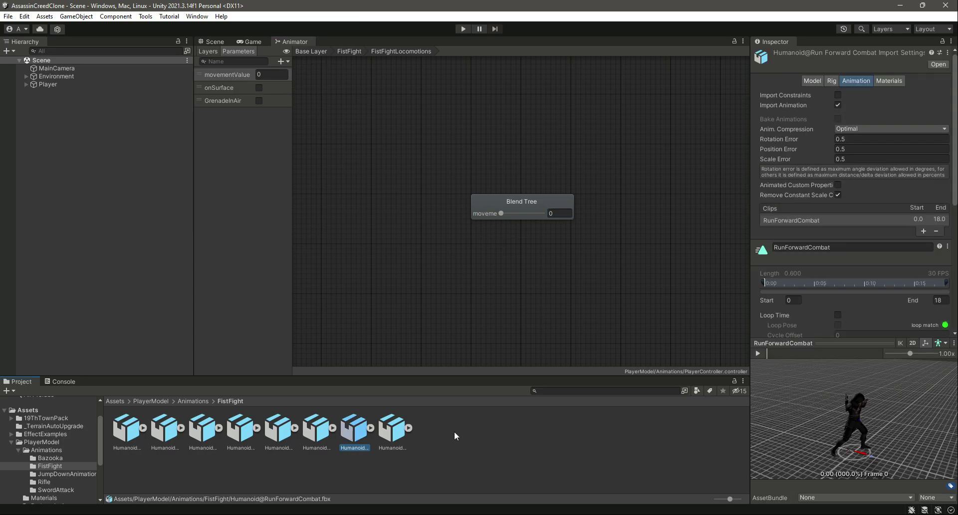
click(392, 432)
click(543, 201)
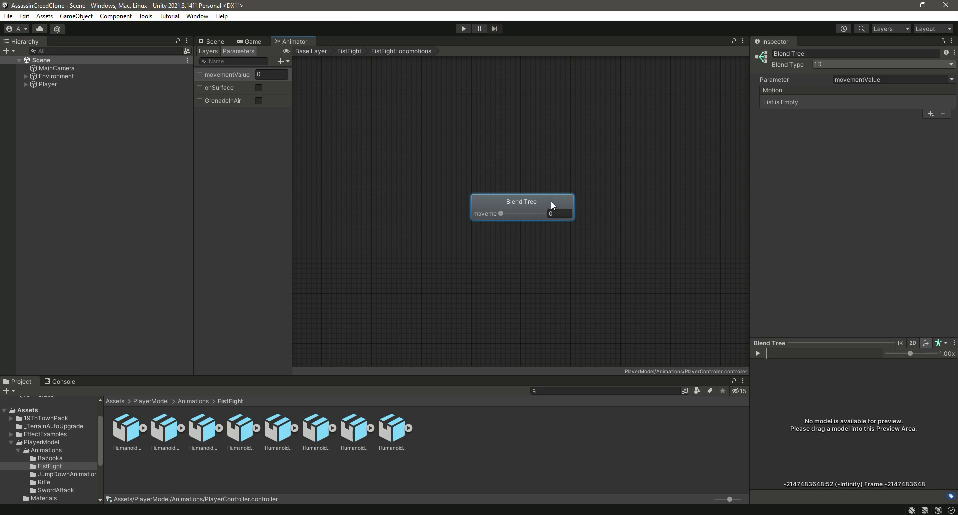
click(929, 113)
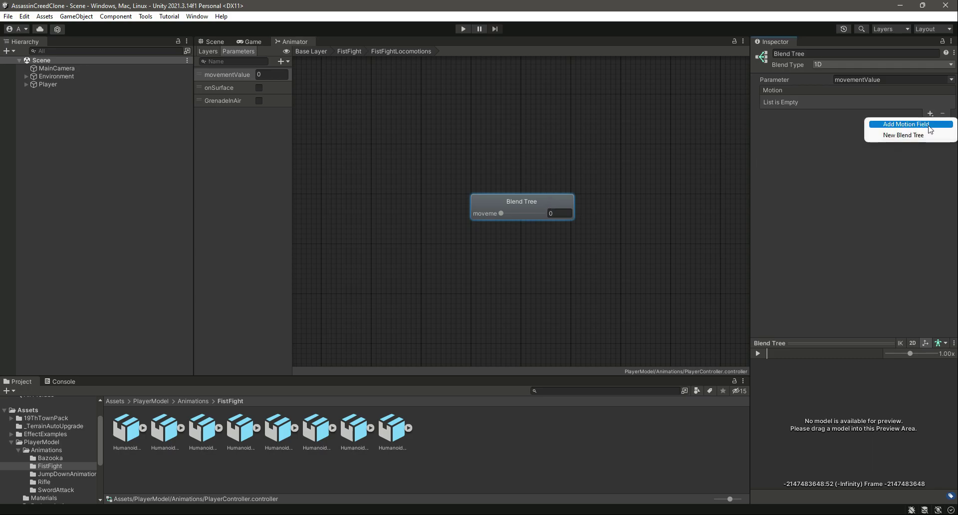
click(906, 124)
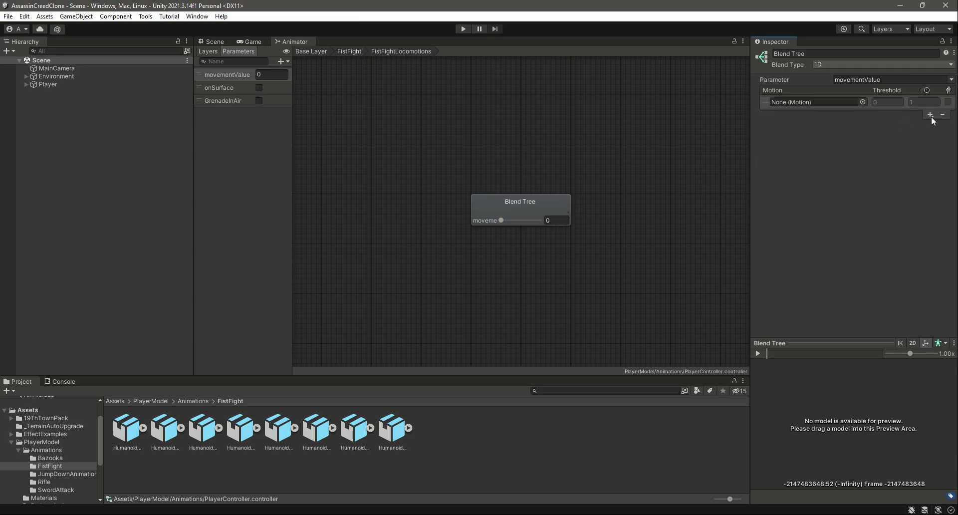
click(930, 115)
click(915, 125)
click(930, 159)
click(898, 170)
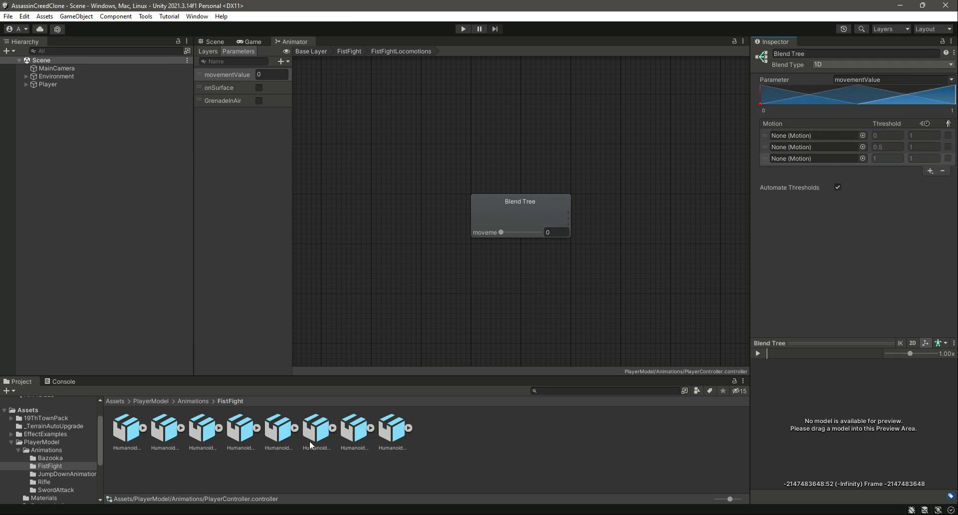
Expand the WalkForwardCombat, RunForwardCombat and IdleCombat assets in the FistFight folder to expose their animation clips
click(402, 433)
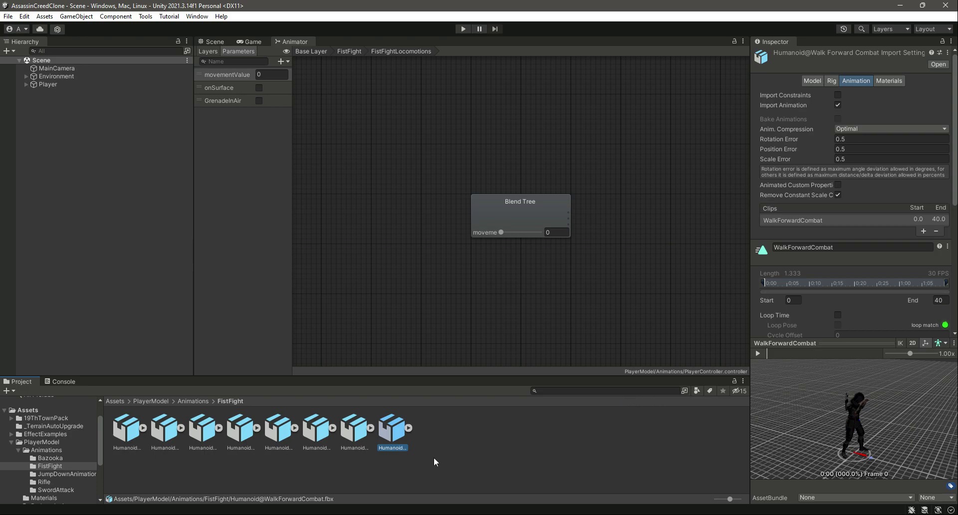
click(409, 428)
click(355, 432)
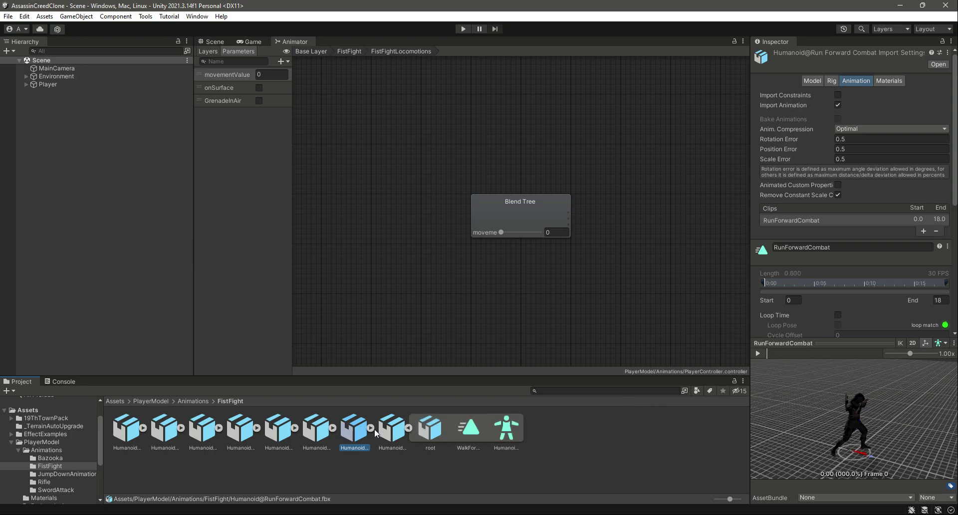
click(371, 428)
click(317, 429)
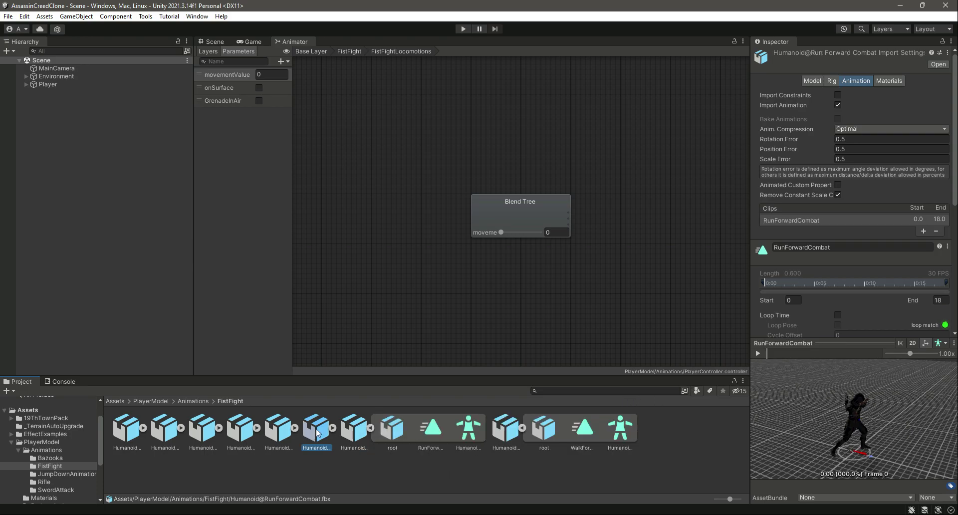
key(Left)
key(Left)
key(Left)
key(Left)
key(Left)
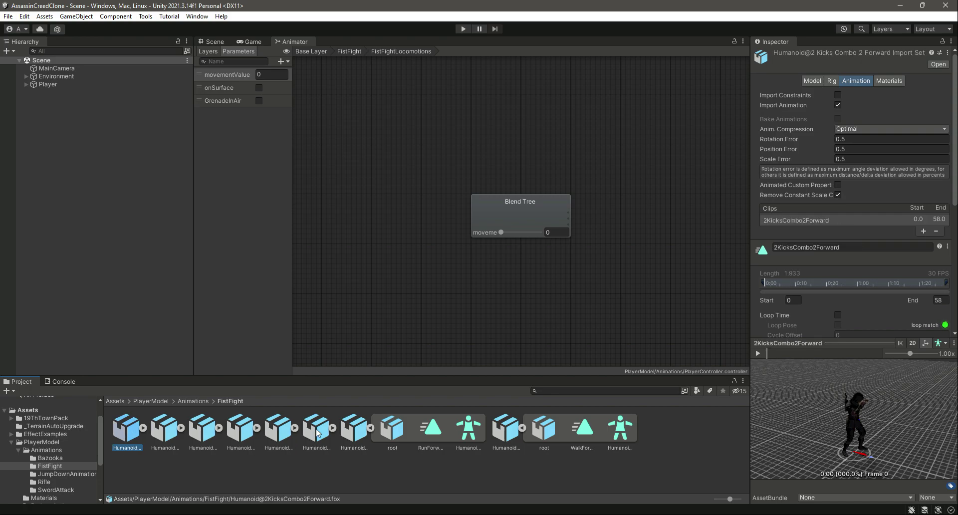
key(Right)
click(180, 429)
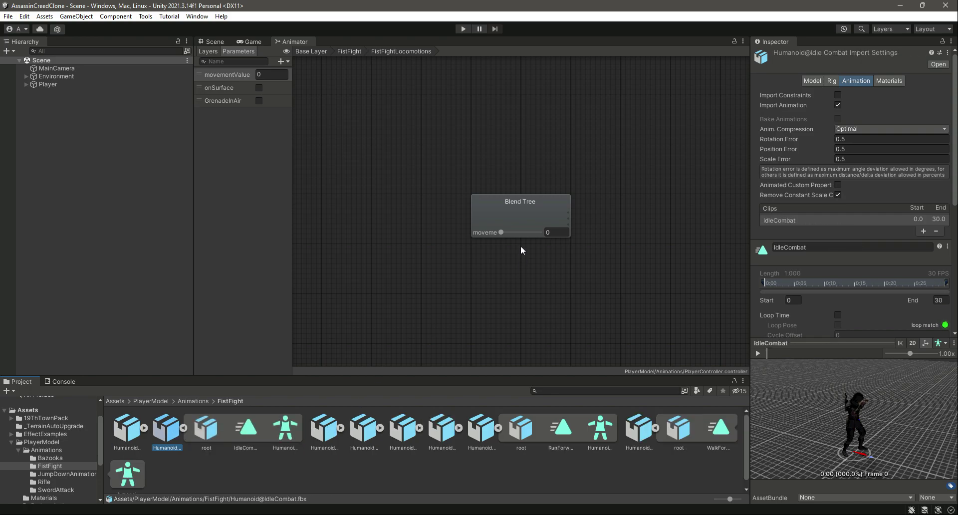
Assign IdleCombat, WalkForwardCombat and RunForwardCombat in that order to the blend tree's motion fields and play its preview
click(527, 206)
drag(247, 434, 801, 133)
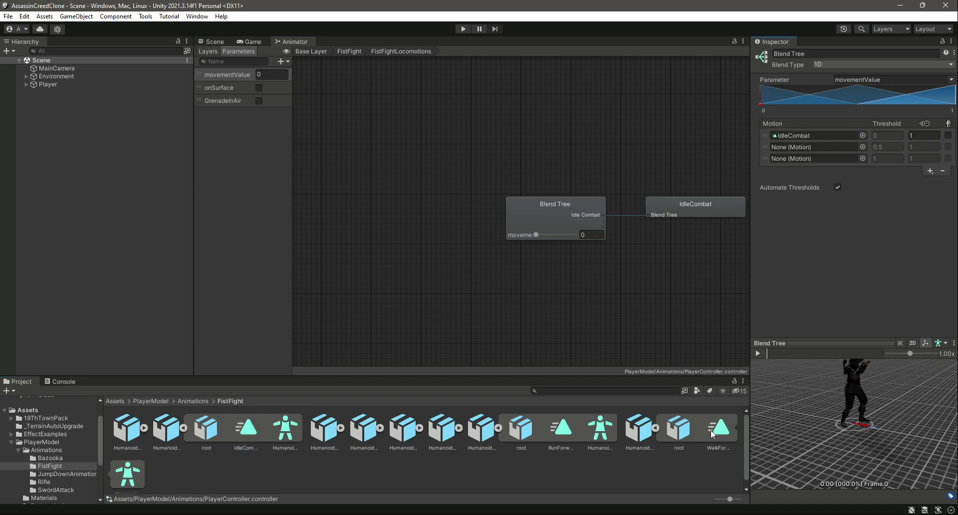
drag(718, 428, 813, 148)
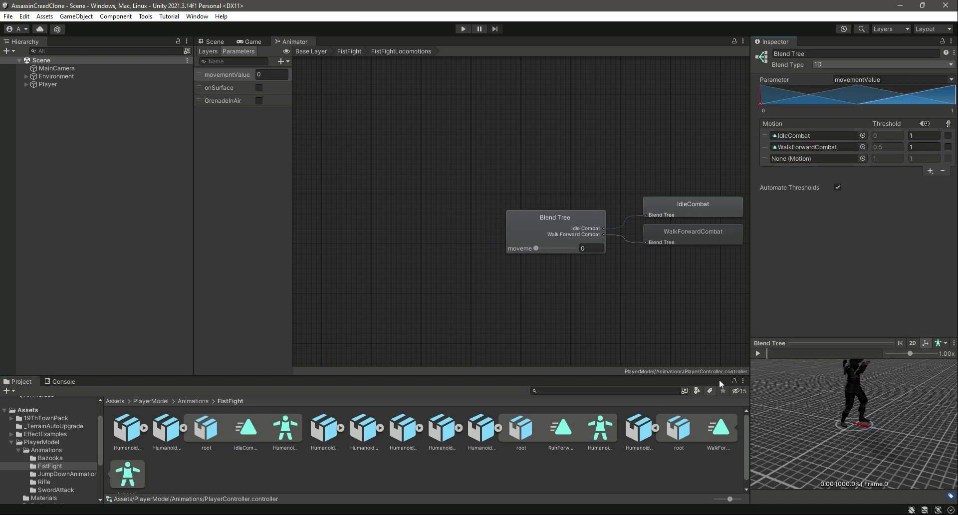
drag(565, 433, 809, 157)
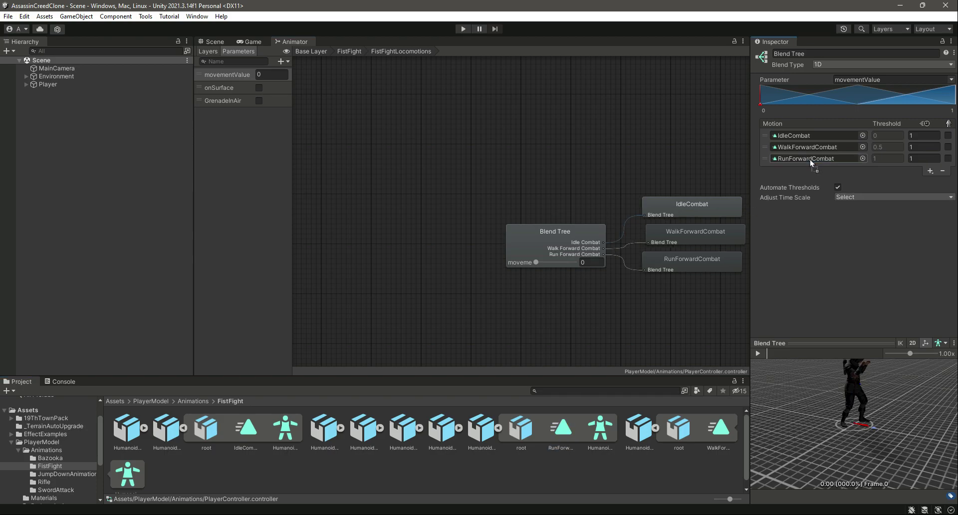
click(756, 353)
mouse_move(536, 262)
mouse_down()
mouse_move(588, 264)
mouse_move(529, 268)
mouse_up()
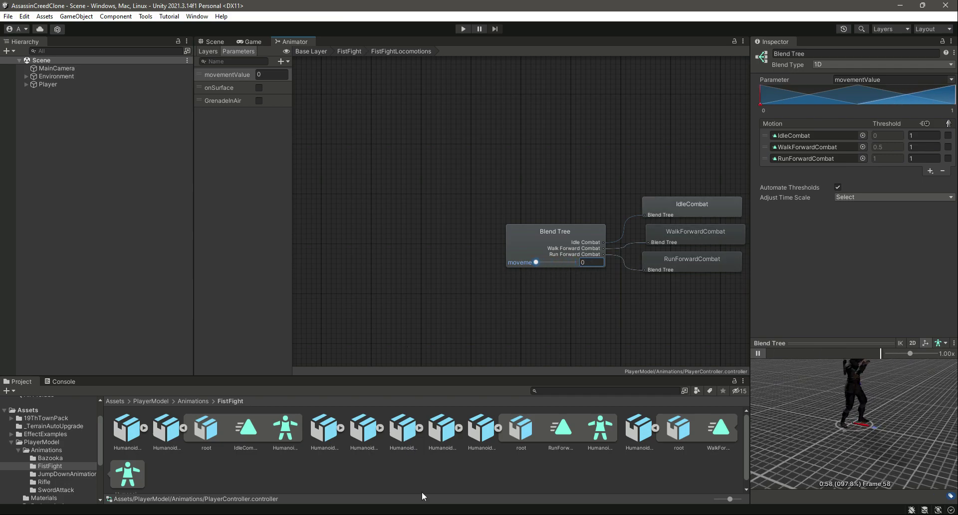
Collapse the expanded IdleCombat, RunForwardCombat and WalkForwardCombat assets in the FistFight folder
click(444, 471)
click(183, 429)
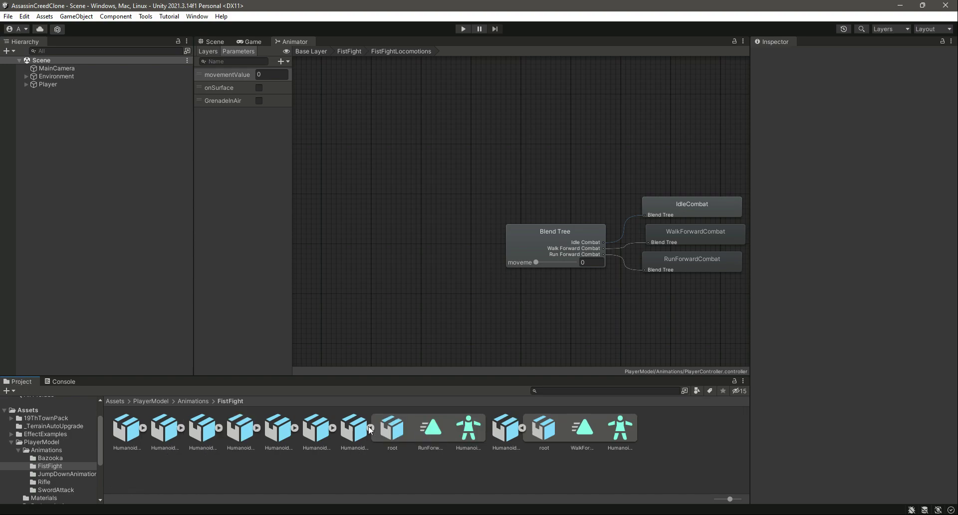
click(410, 428)
click(408, 429)
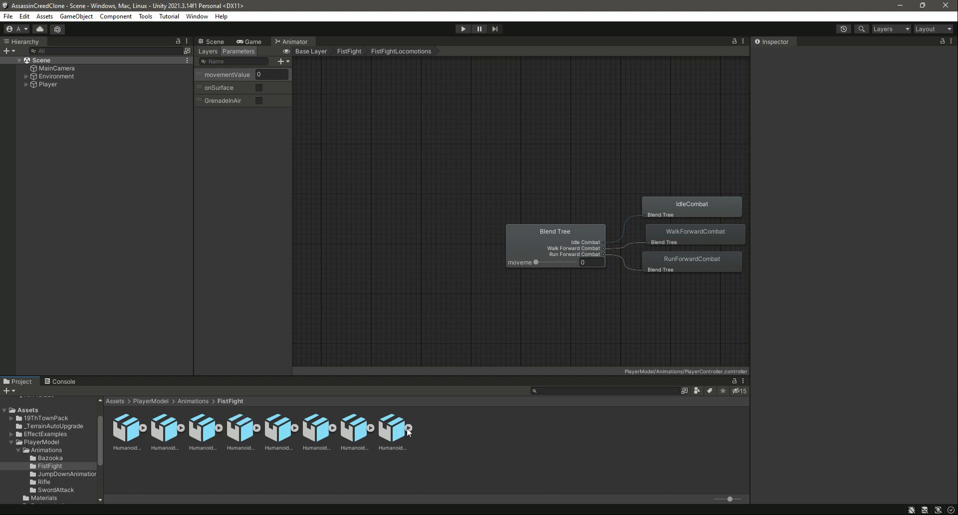
Return to the FistFight sub-state machine and move its (Up) Base Layer node up, roughly level with the Exit node
click(576, 245)
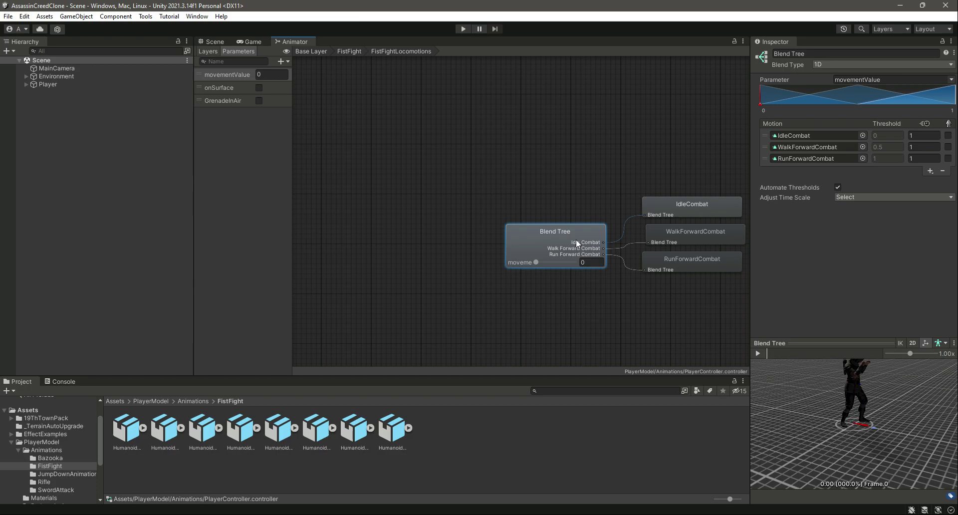
click(345, 52)
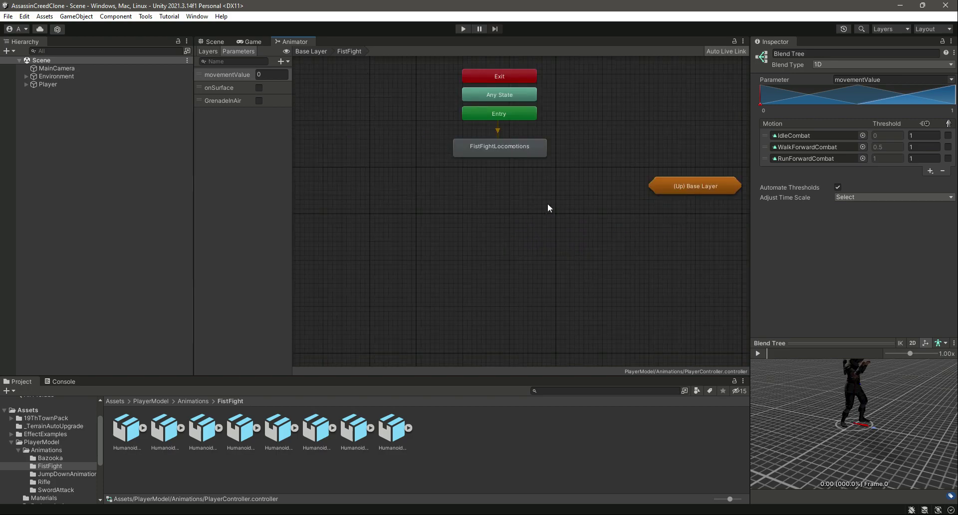
drag(675, 187, 687, 82)
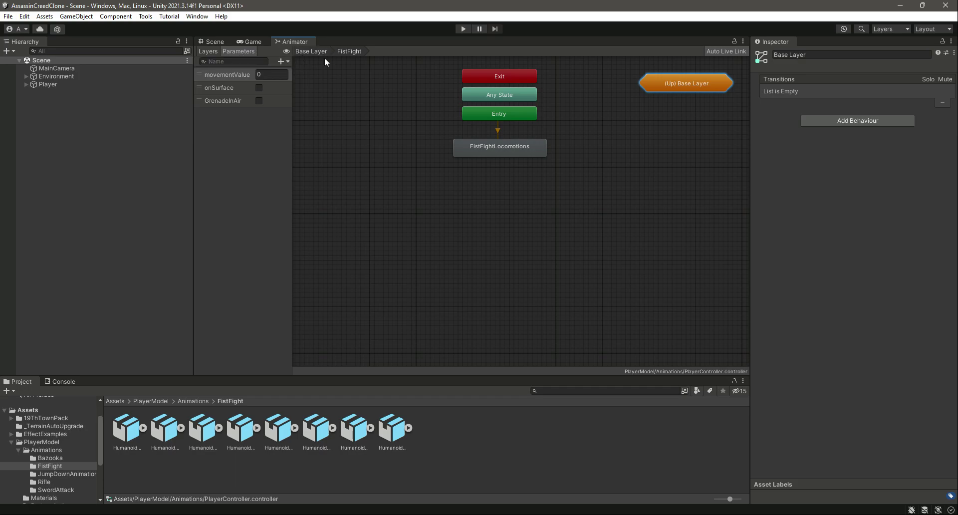
Add a Bool parameter named FistFightActive to the animator controller
click(282, 61)
click(304, 95)
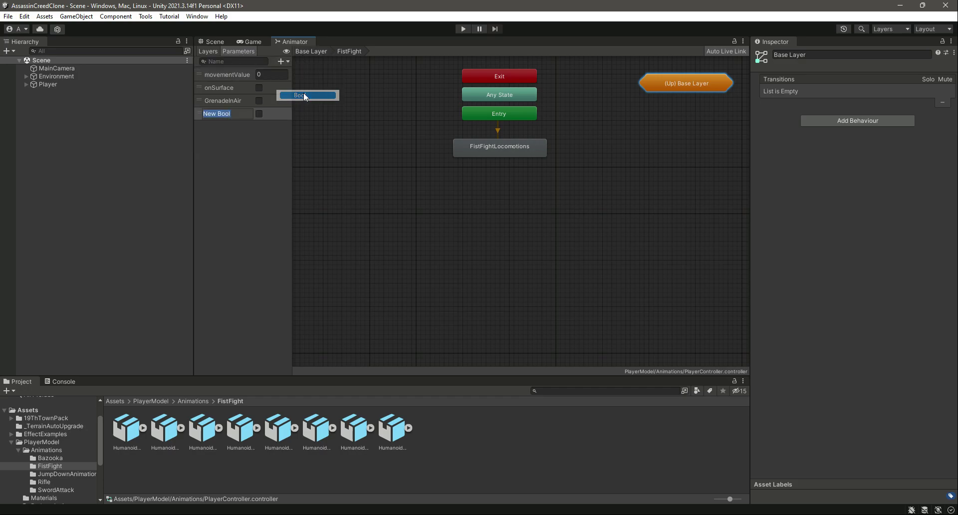
text(FistFight)
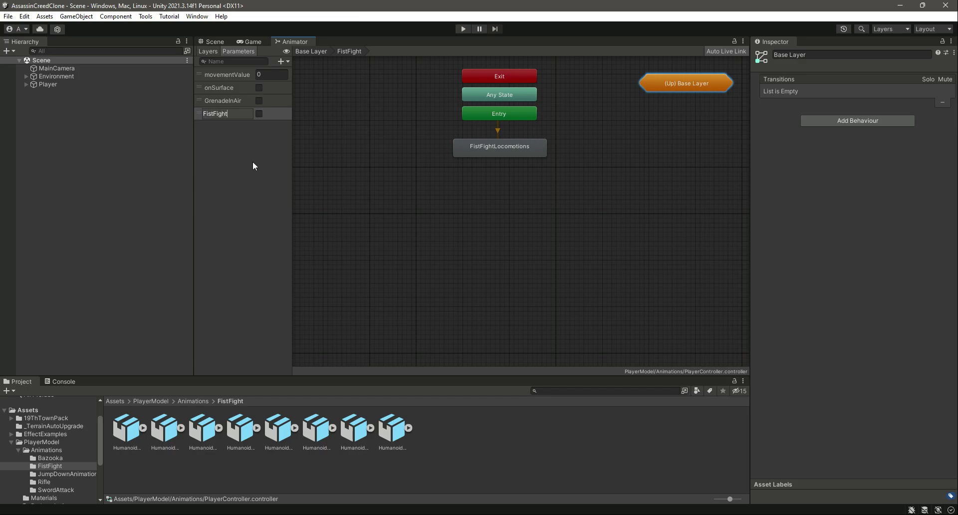
text(Active)
key(Return)
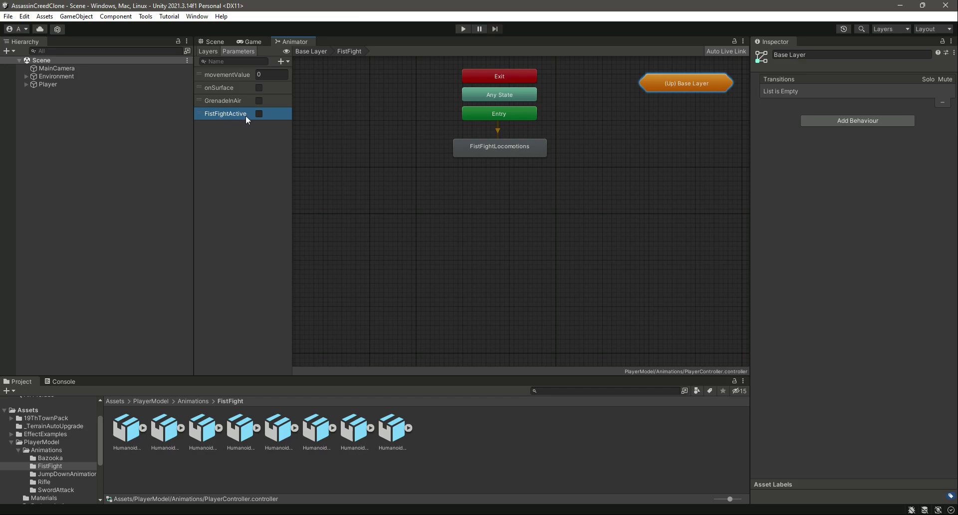
Glance at the Base Layer graph, reopen the FistFight sub-state machine and add a Bool parameter named SingleFist
click(311, 51)
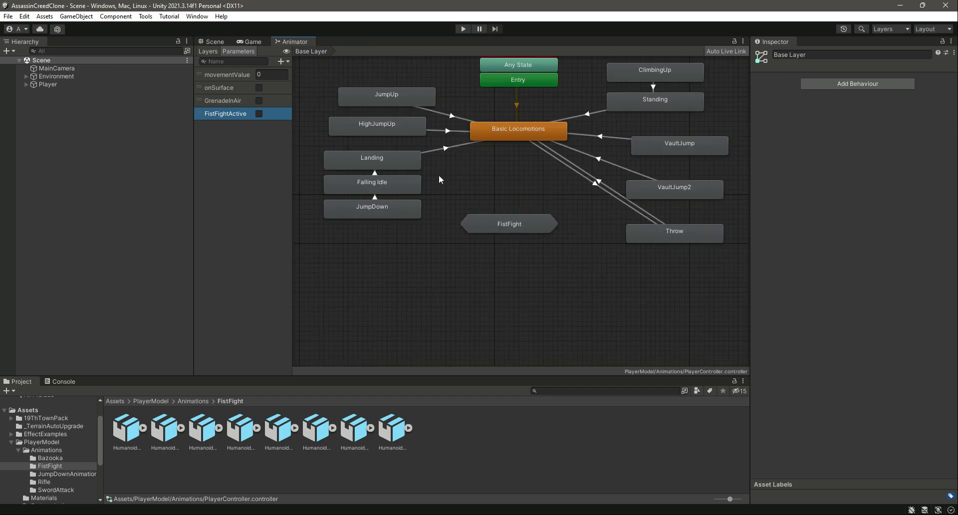
double_click(509, 224)
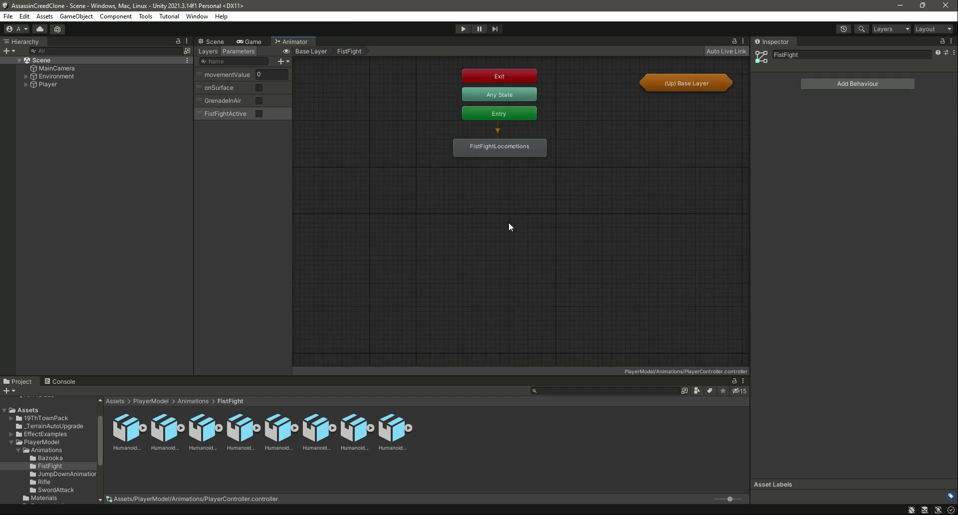
click(284, 61)
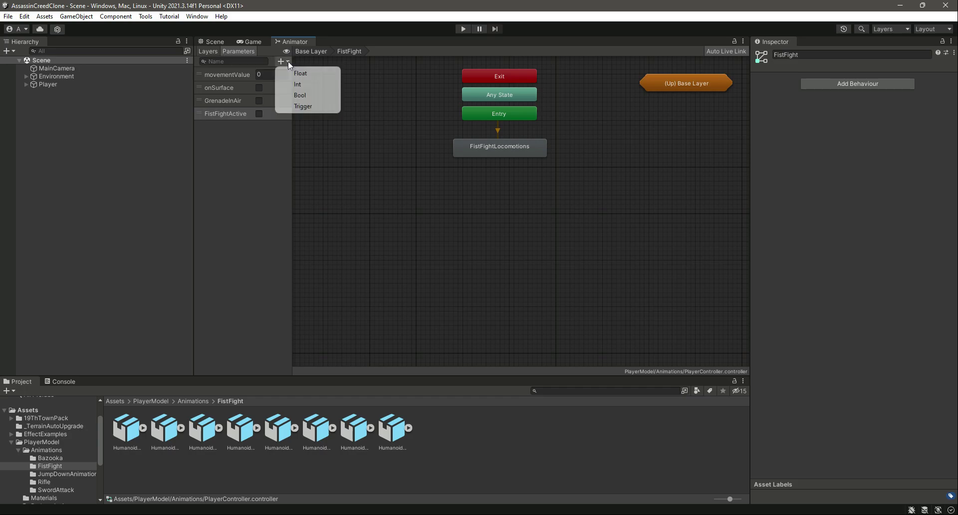
click(308, 95)
text(S)
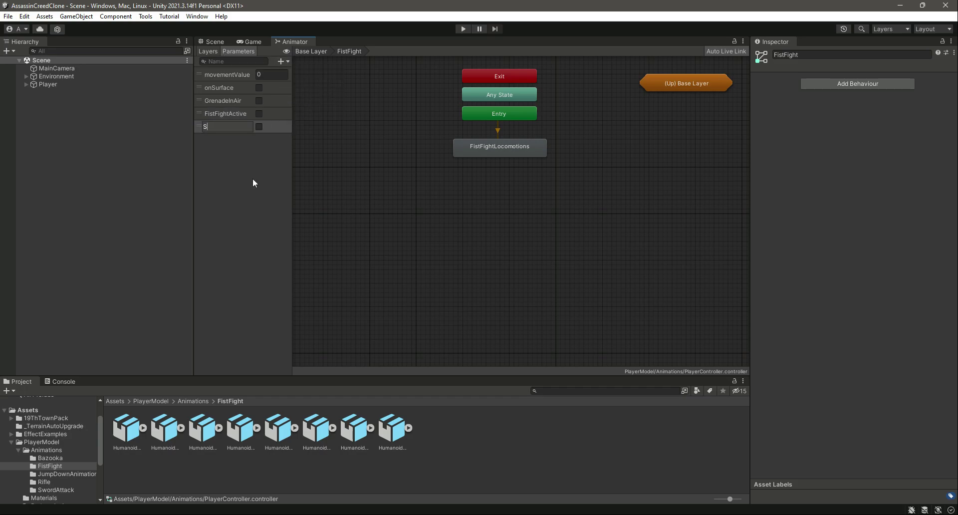
text(ingleFist)
key(Return)
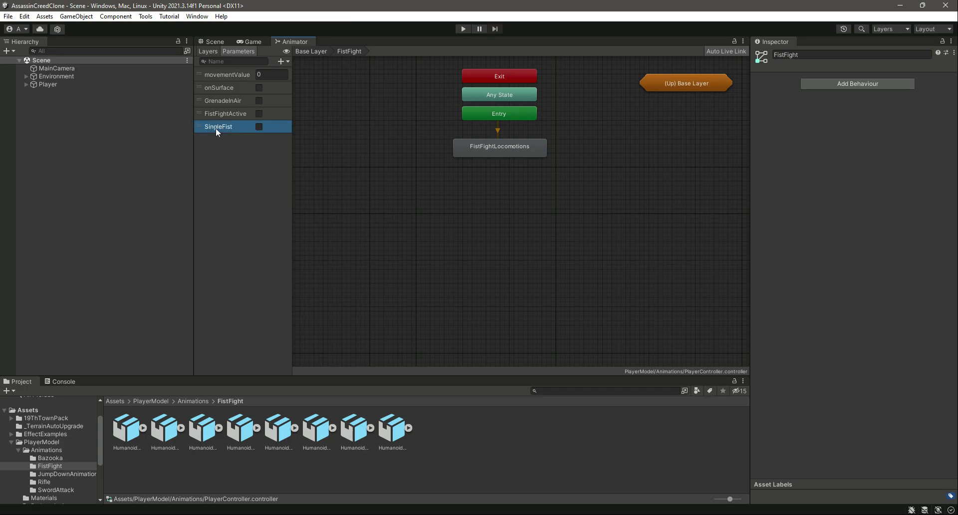
Step through the first FistFight animation assets to Jab1 and play that clip's preview
click(137, 438)
key(Right)
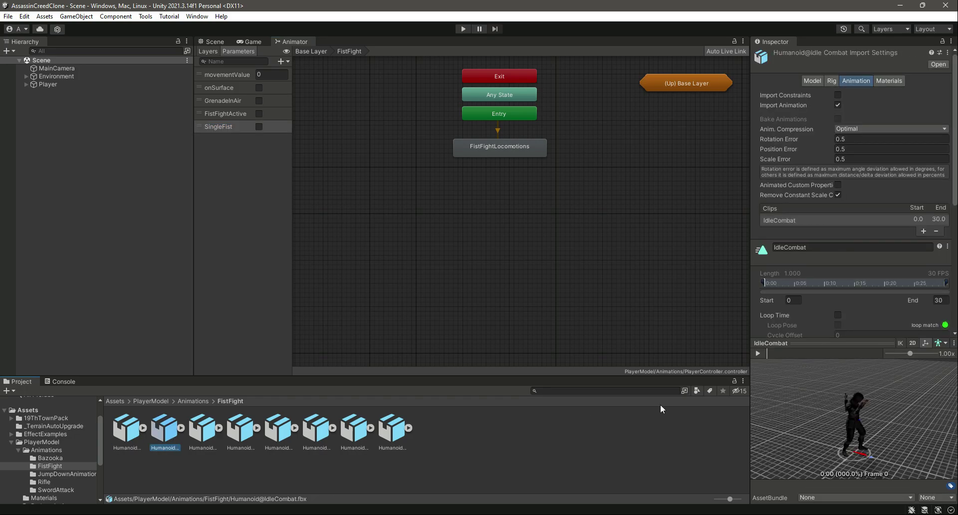
key(Right)
click(758, 353)
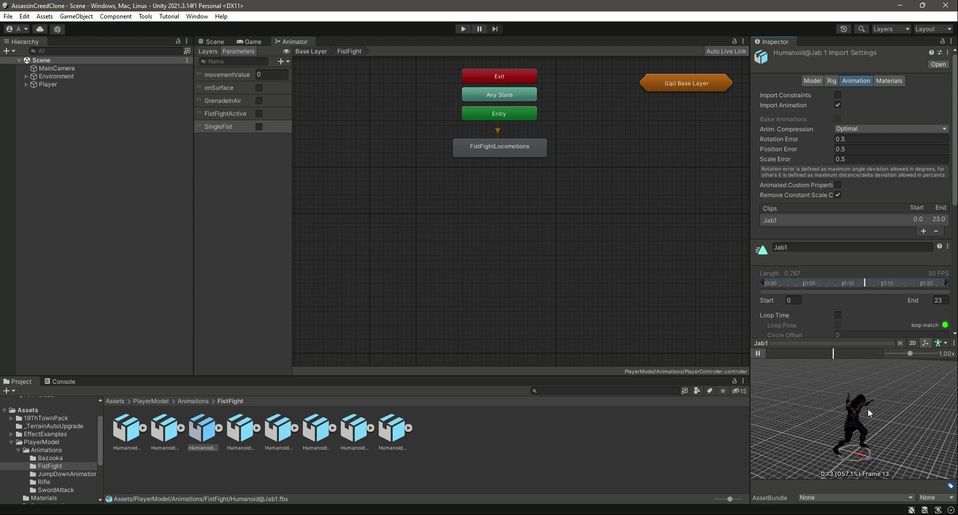
click(570, 447)
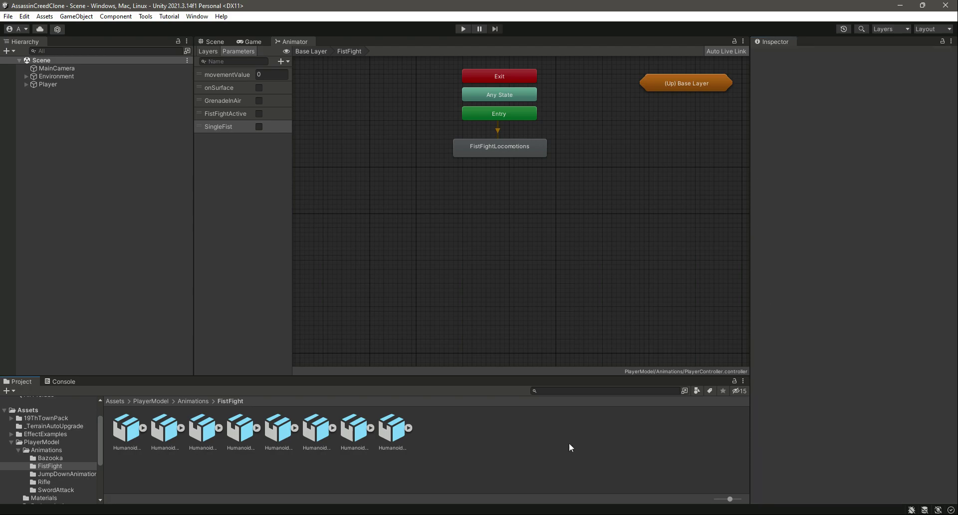
Add a Bool parameter named DoubleFist and select the 2KicksCombo2Forward animation asset in the FistFight folder
click(287, 62)
click(300, 97)
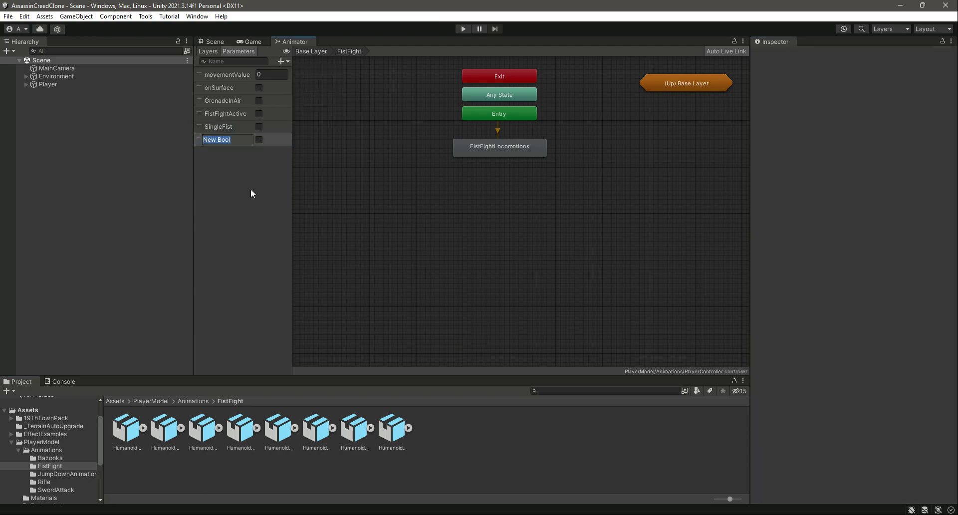
text(DoubleFist)
key(Return)
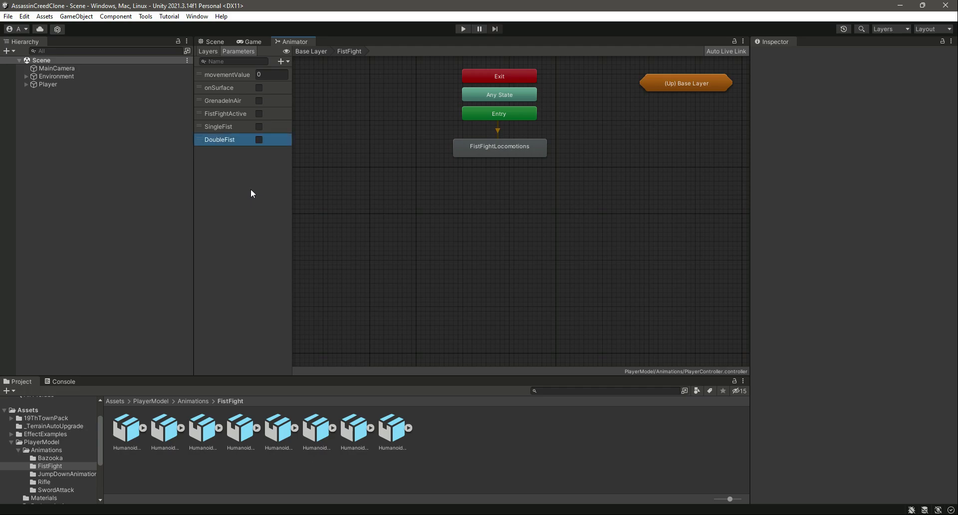
click(127, 429)
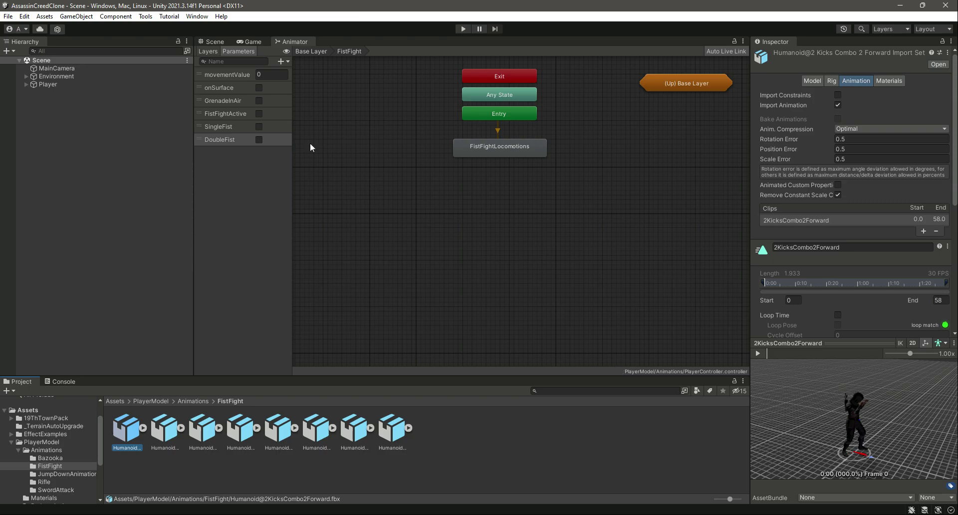
Step through the FistFight animation assets to JabRightHandCombo1 and play that clip's preview
key(Right)
key(Right)
key(Right)
key(Right)
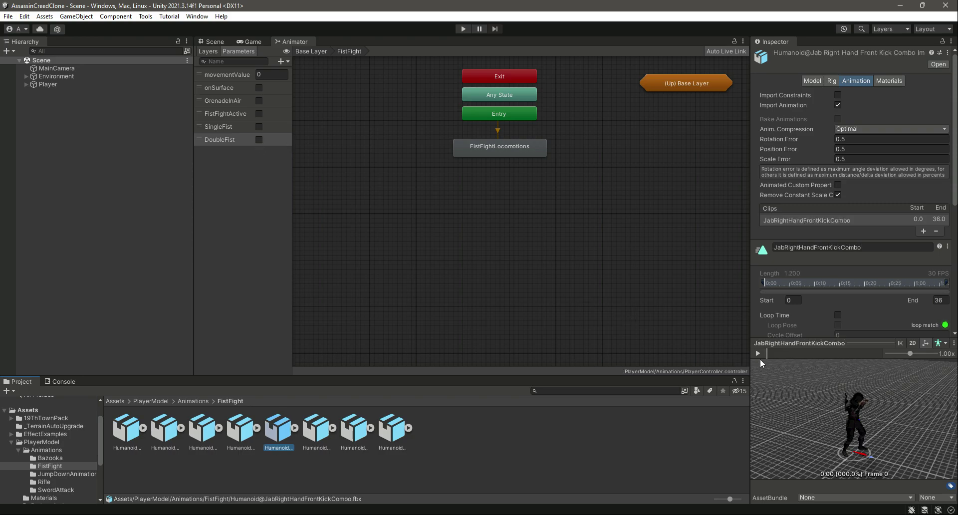
key(Left)
click(759, 353)
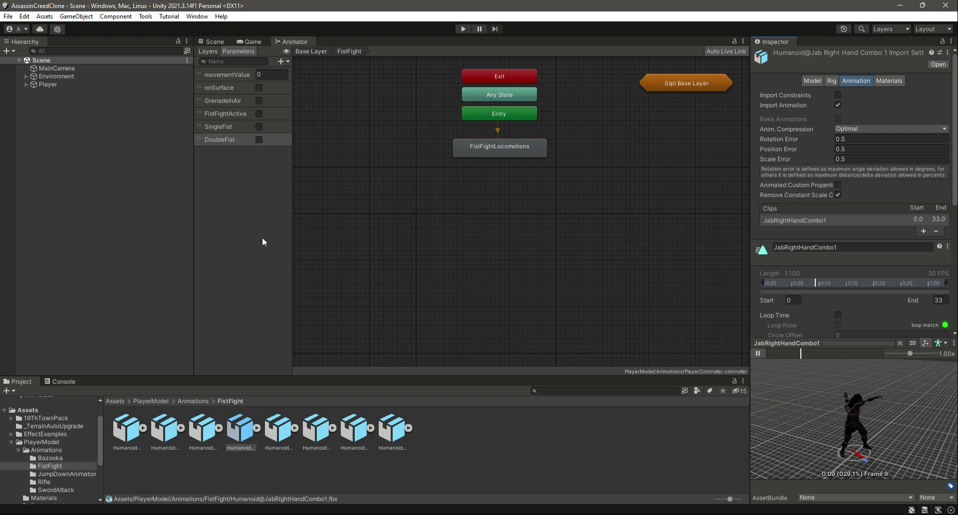
Add a Bool parameter named FirstFistKick to the animator controller
click(255, 204)
click(287, 64)
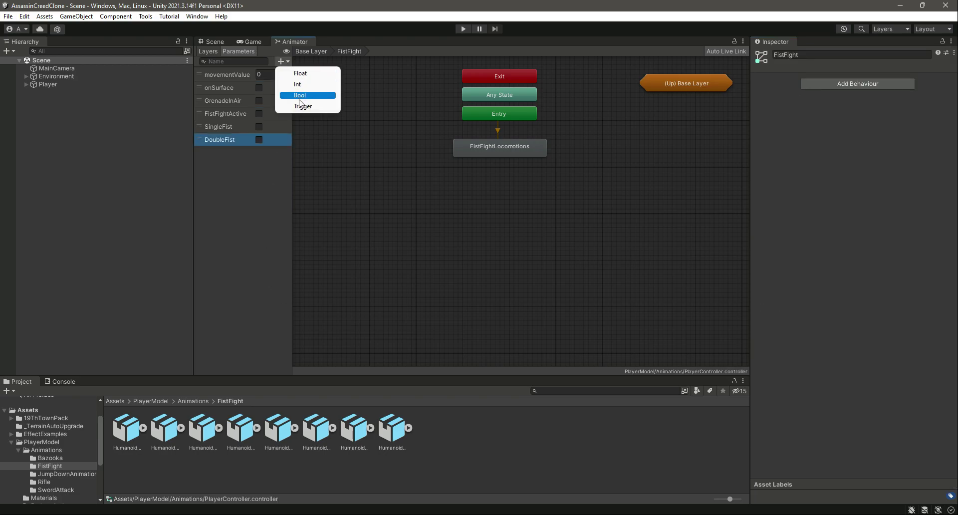
click(300, 95)
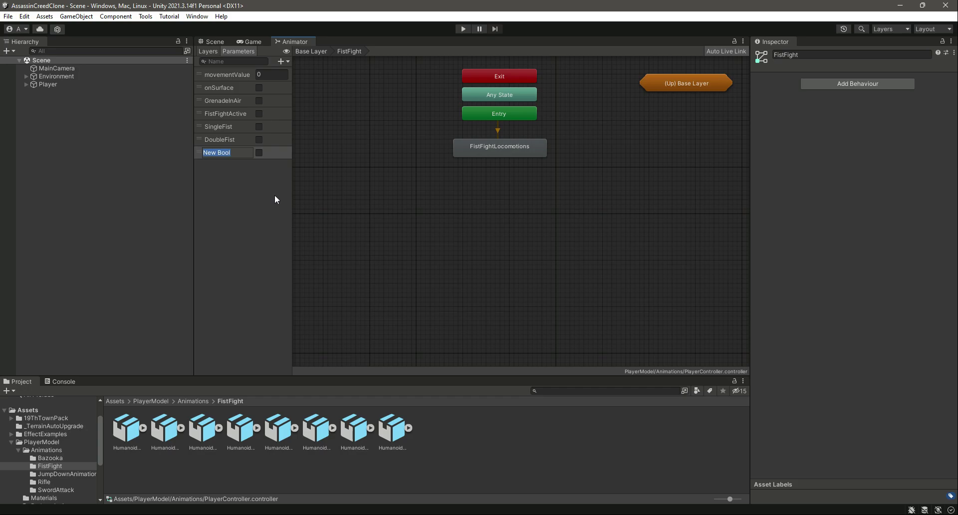
text(FirstFistKick)
key(Return)
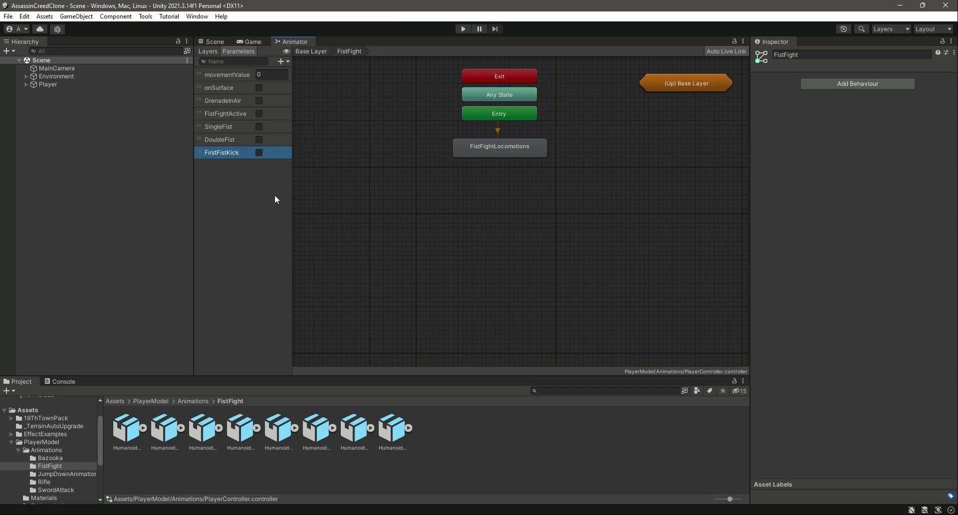
Step through the FistFight animation assets to JabRightHandFrontKickCombo and play that clip's preview
click(165, 428)
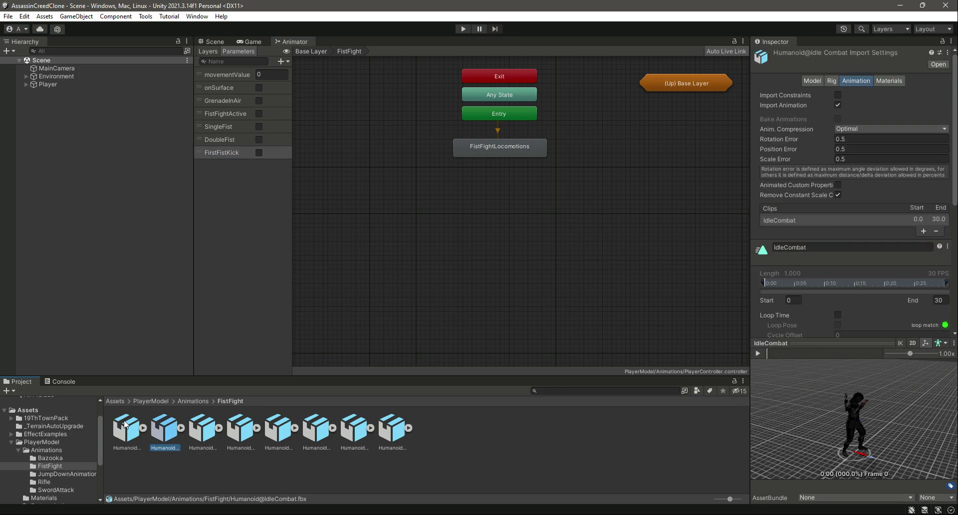
click(126, 427)
key(Right)
key(Right)
key(Right)
key(Right)
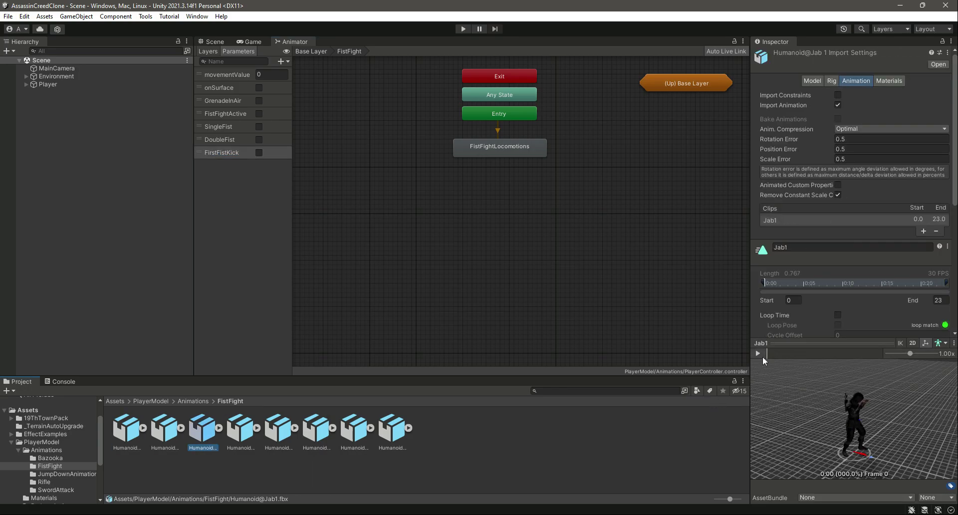
click(762, 356)
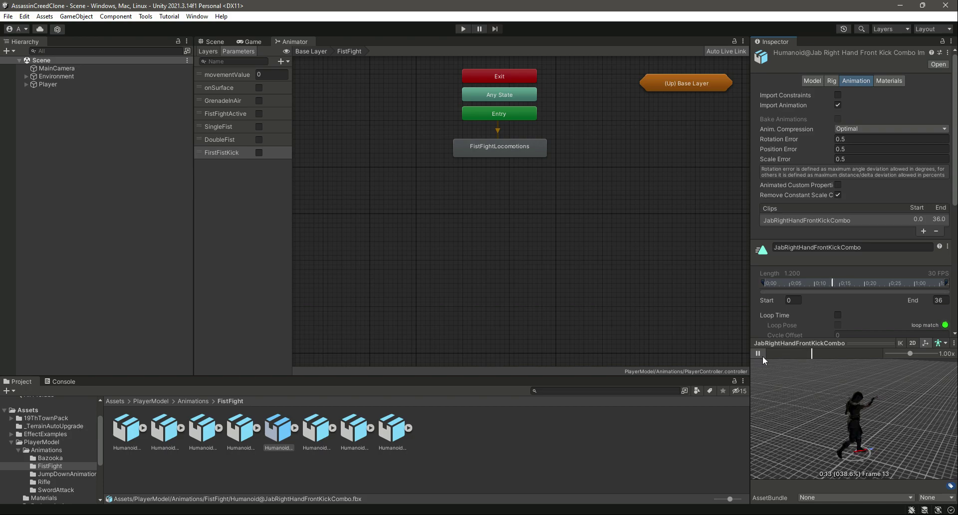
Add a Bool parameter named KickCombo to the animator controller
click(281, 60)
click(297, 96)
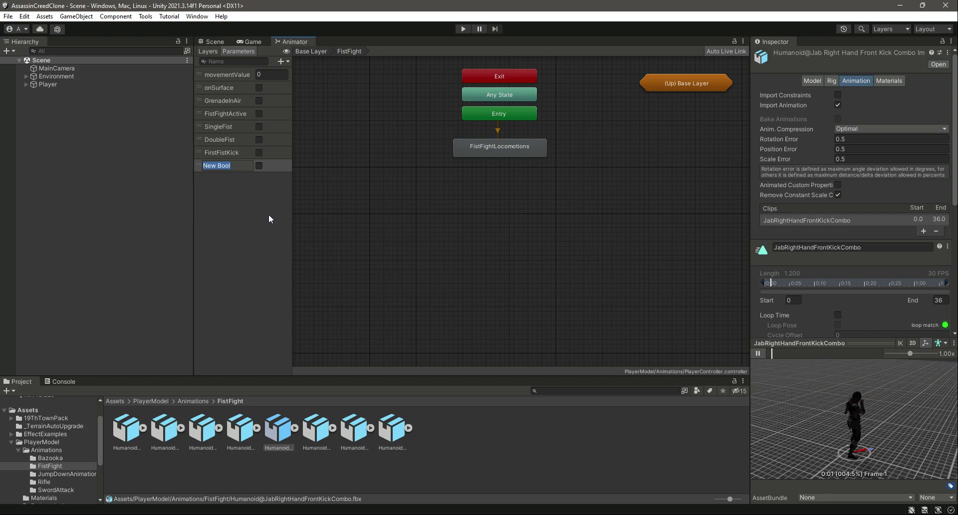
text(KickCombo)
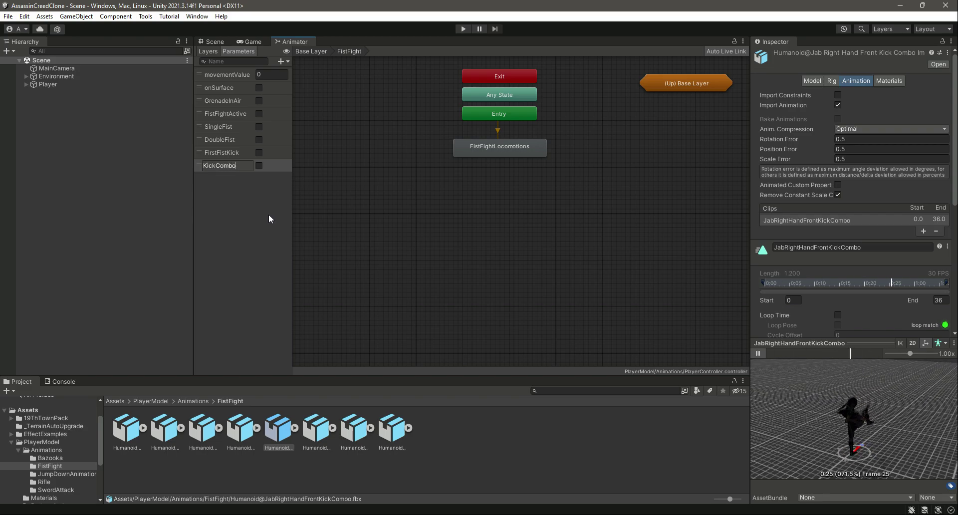
key(Return)
Play the preview of the 2KicksCombo2Forward animation clip, then clear the asset selection
click(115, 435)
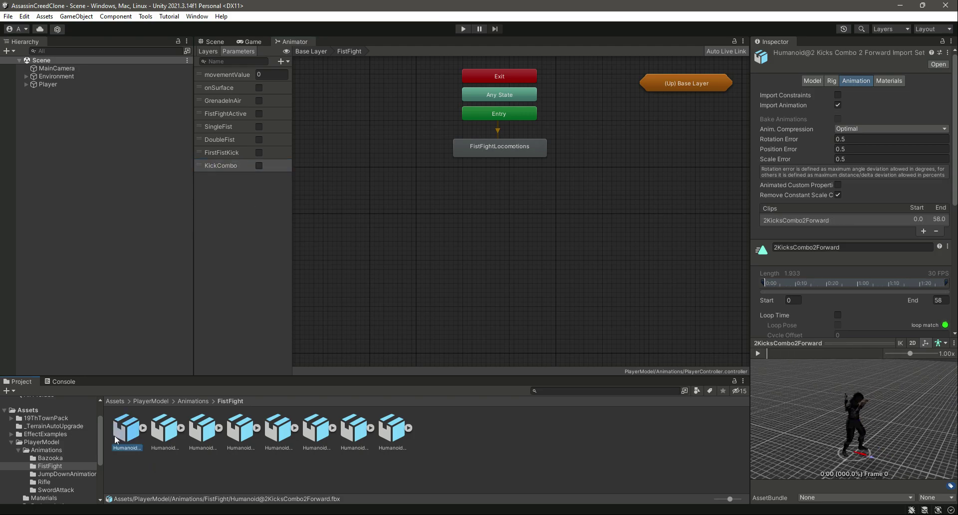
click(759, 353)
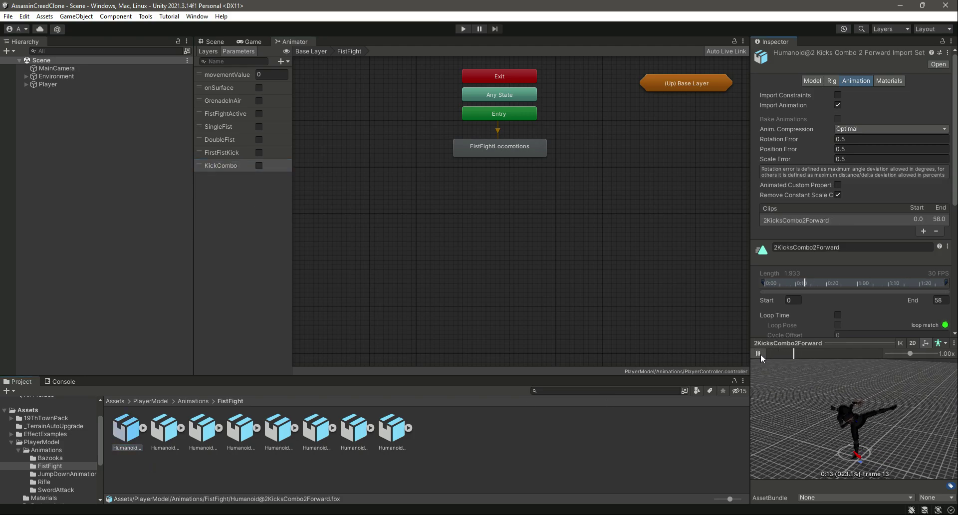
click(610, 441)
Add a Bool parameter named LeftKick to the animator controller
click(288, 62)
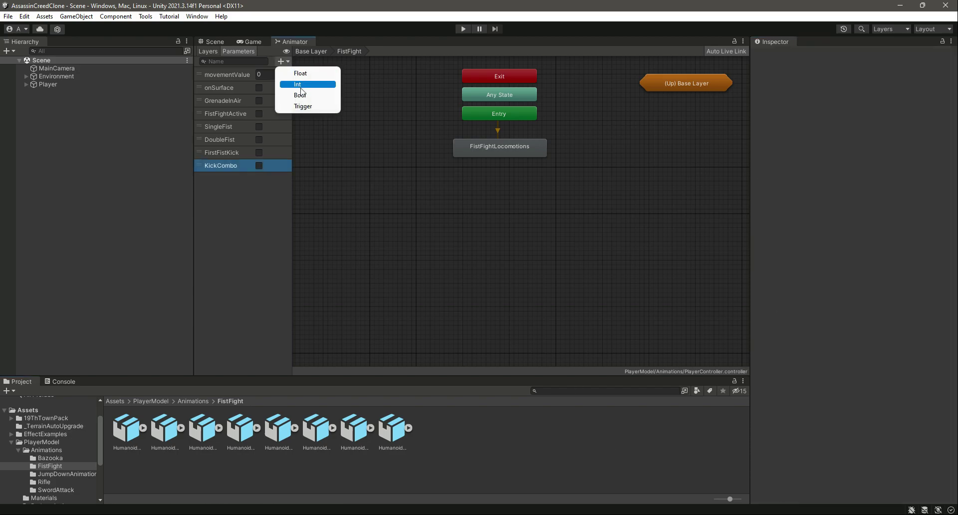
click(297, 94)
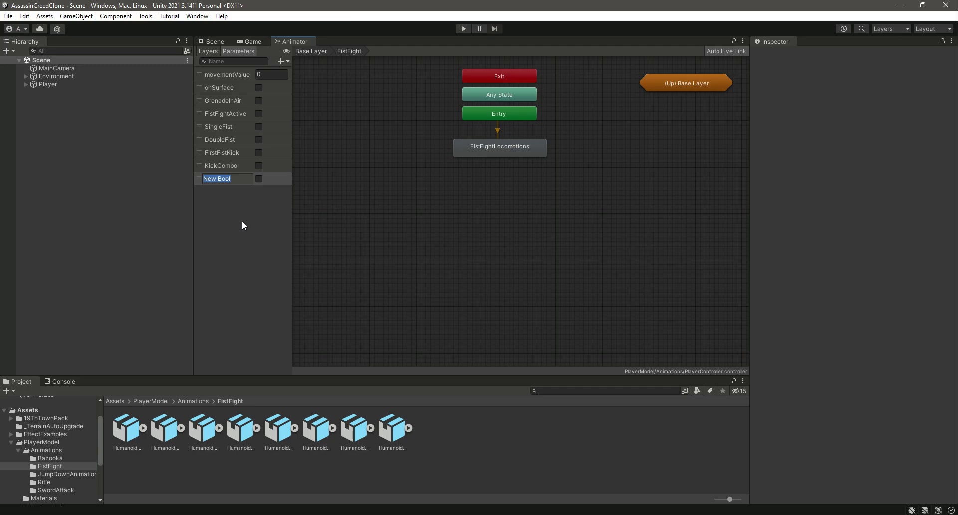
text(LeftKick)
key(Return)
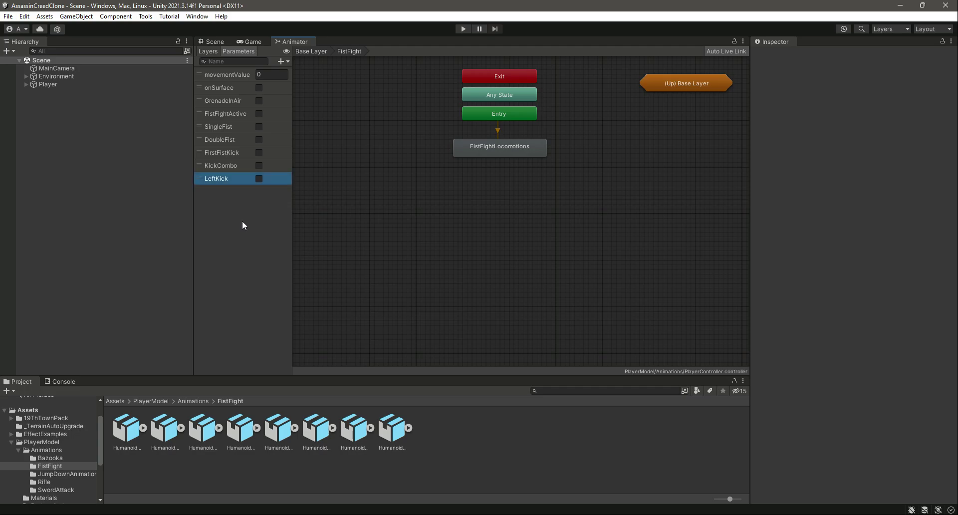
Play the preview of the LeftFrontKick animation clip and deselect the asset
click(317, 437)
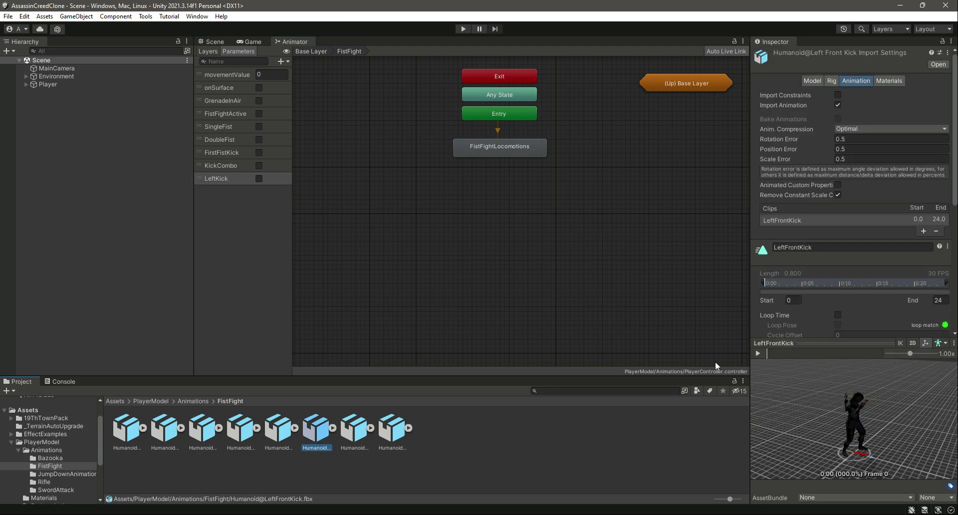
click(758, 353)
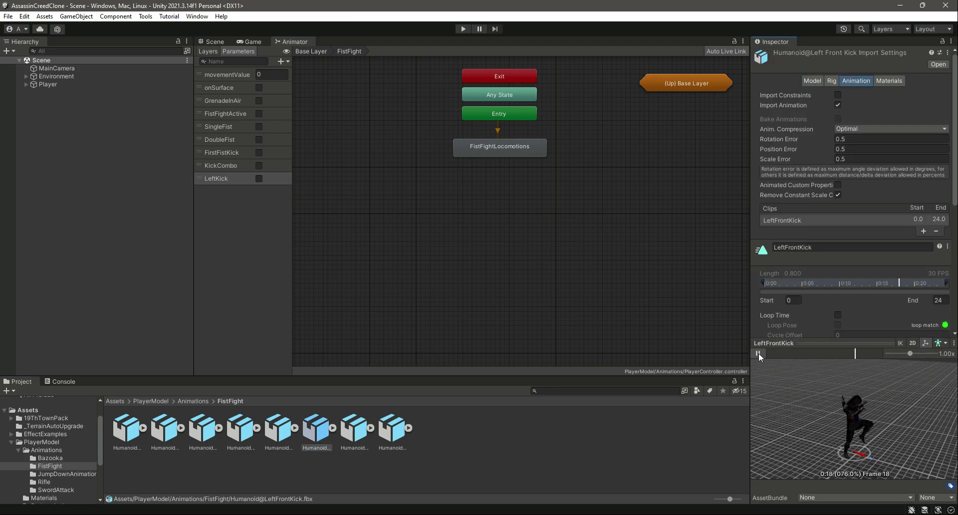
click(568, 441)
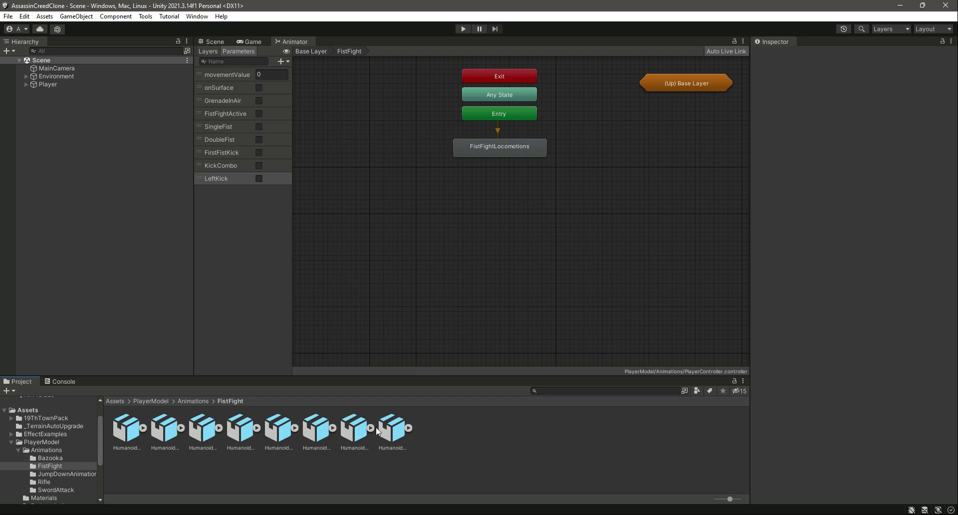
Add the Jab1 animation from the FistFight folder as a state below the Base Layer node in the sub-state machine
click(119, 438)
key(Right)
click(197, 437)
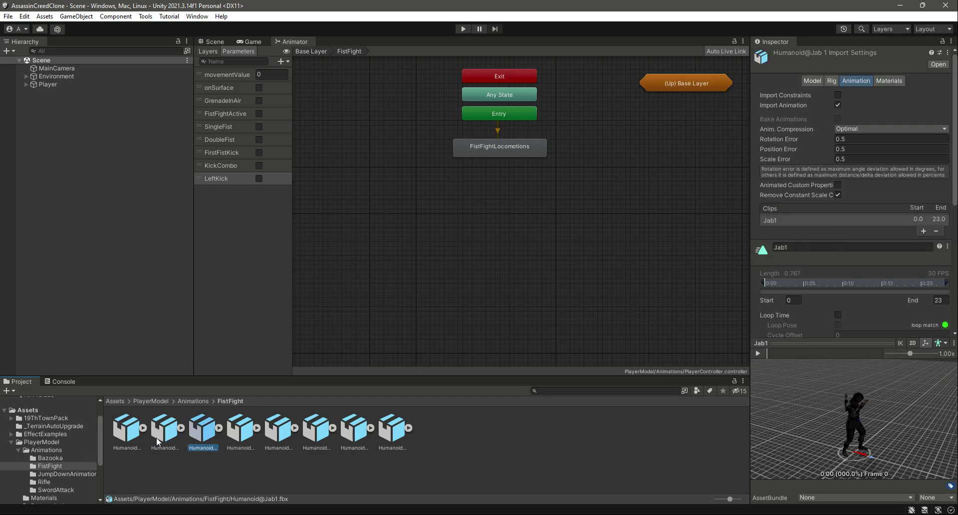
click(363, 327)
mouse_move(635, 172)
mouse_down()
mouse_move(660, 182)
mouse_move(649, 180)
mouse_up()
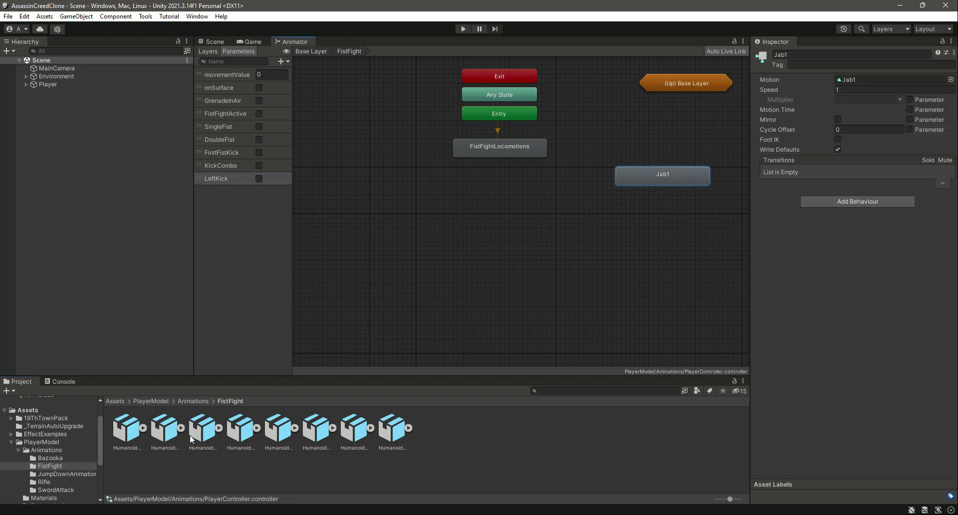
Preview the JabRightHandCombo1 animation and add it as a state below and slightly left of Jab1
click(126, 430)
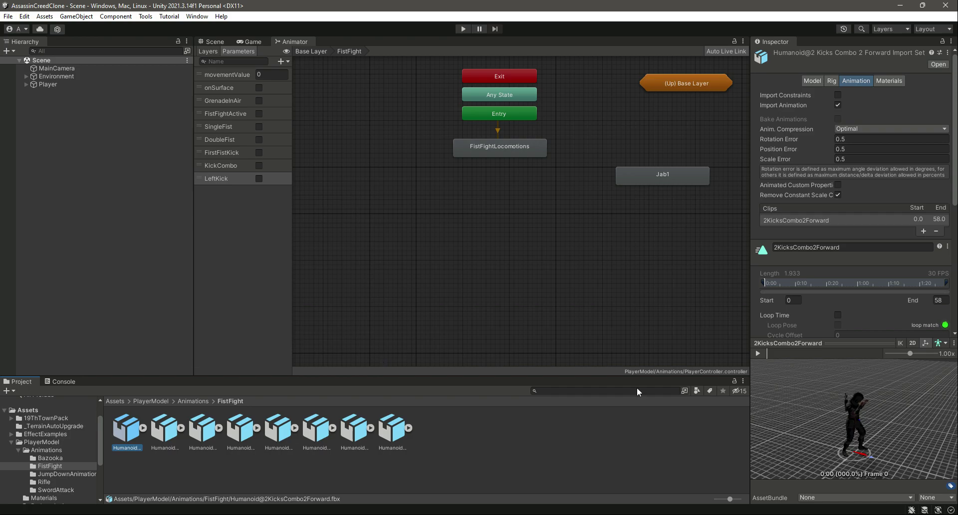
key(Right)
key(Right)
key(Right)
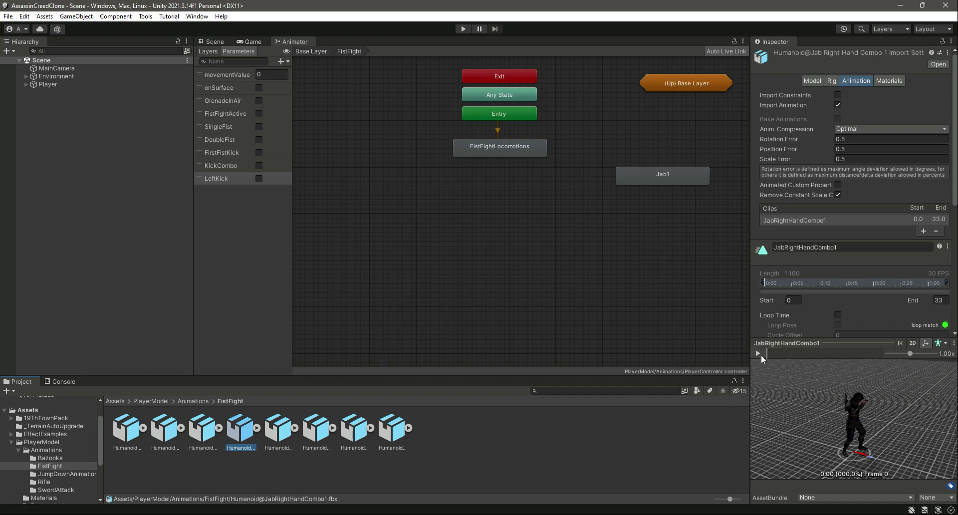
click(759, 353)
click(760, 354)
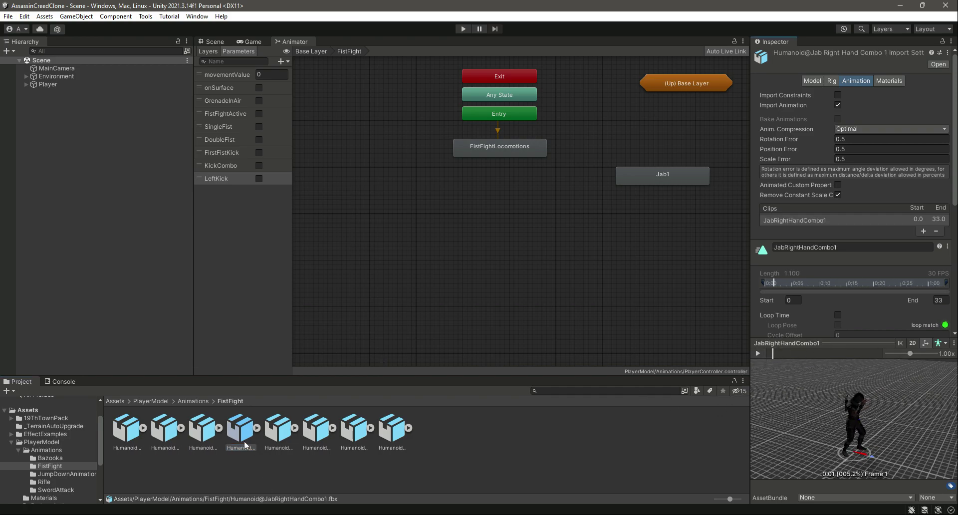
drag(492, 331, 621, 221)
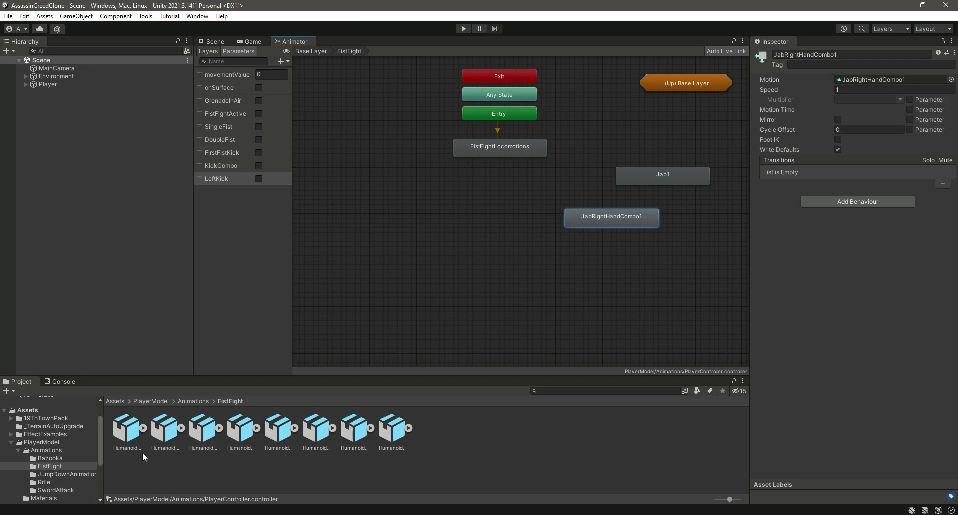
Find the JabRightHandFrontKickCombo animation with the clip preview and add it as a state below JabRightHandCombo1
click(128, 437)
key(Right)
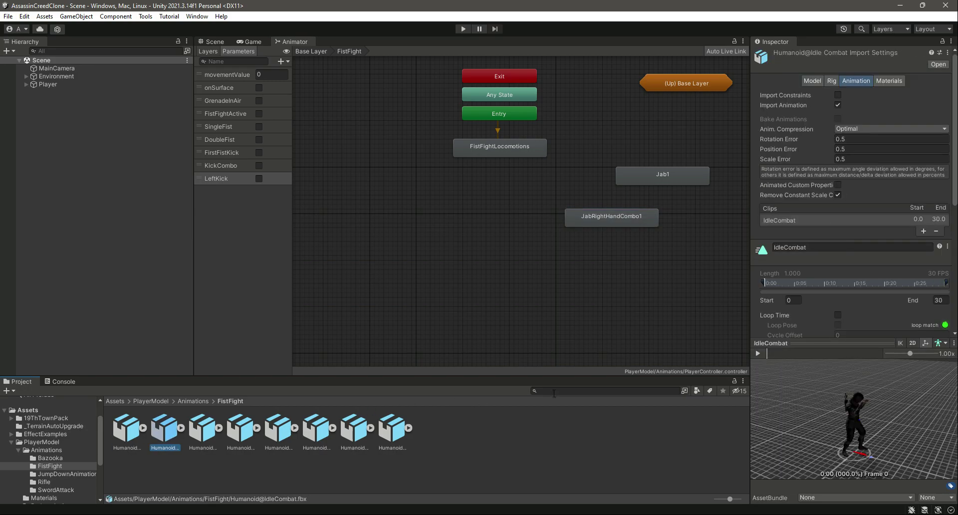
key(Right)
key(Right)
click(756, 354)
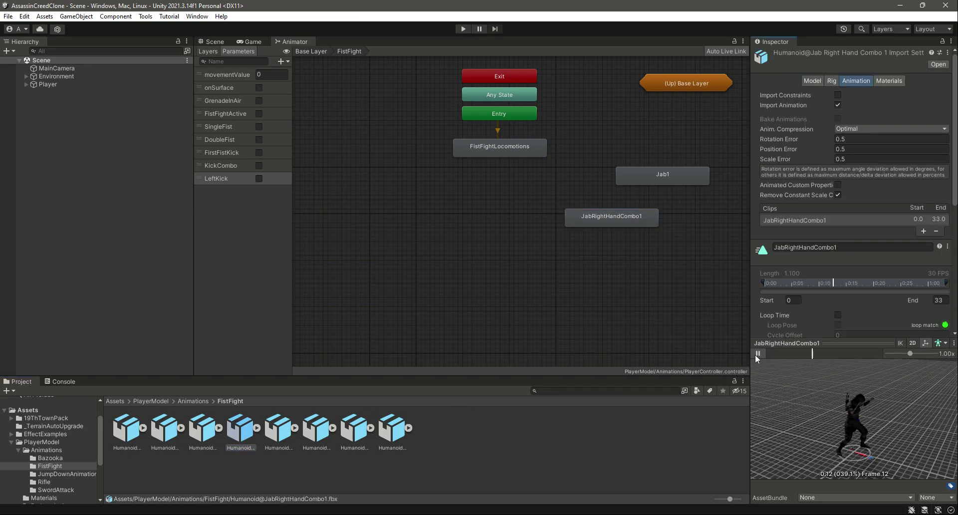
key(Right)
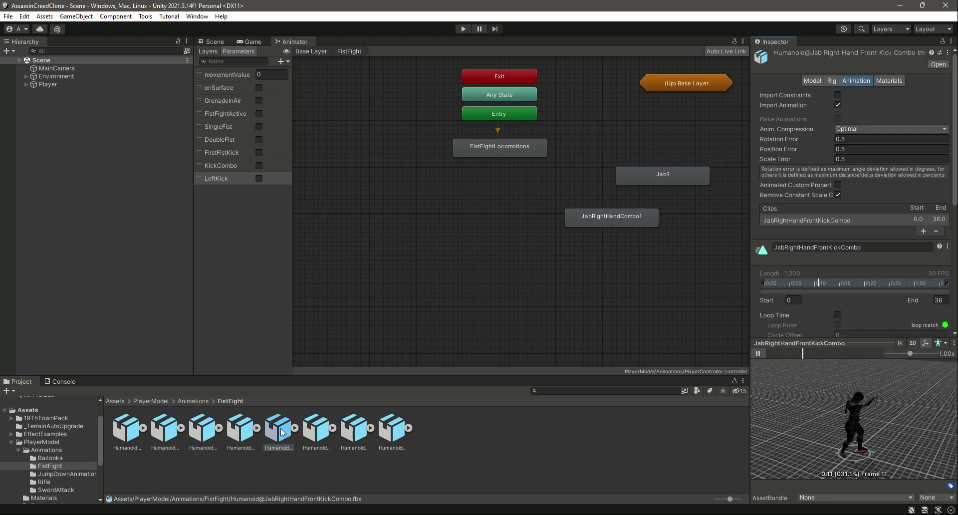
drag(502, 248, 537, 256)
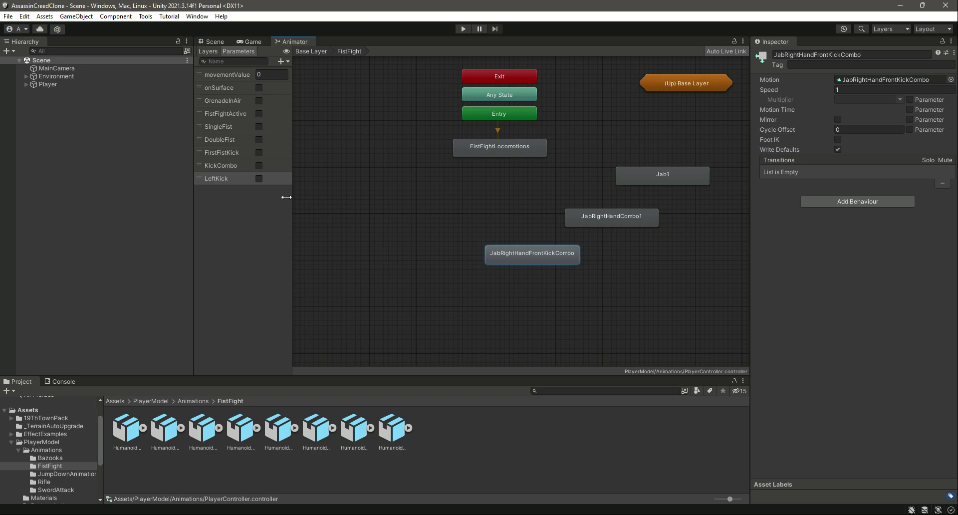
Preview the 2KicksCombo2Forward animation and add it as a state left of JabRightHandFrontKickCombo
click(129, 432)
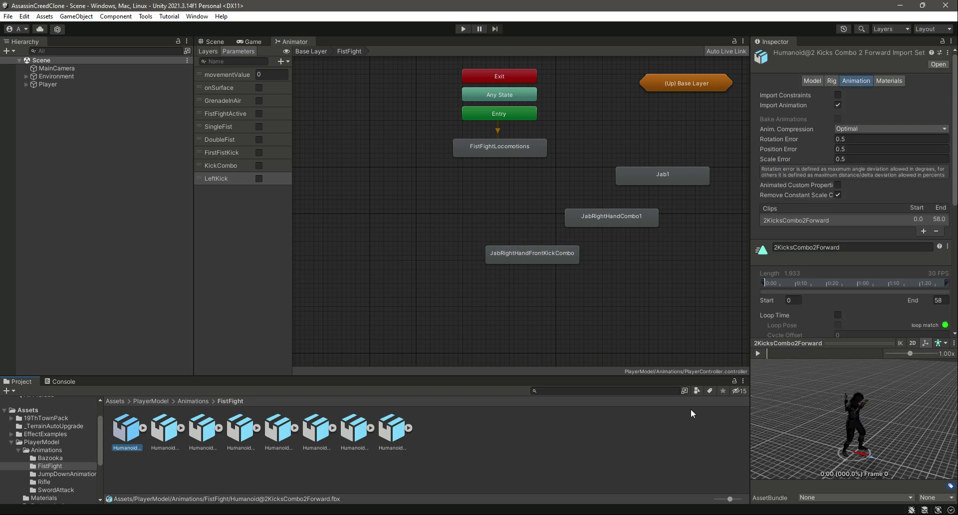
click(758, 353)
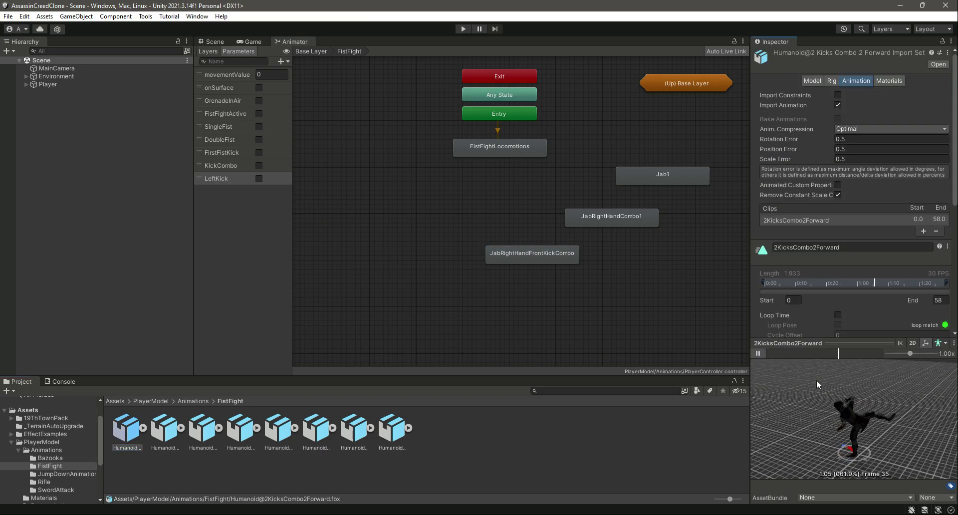
drag(136, 436, 385, 276)
Add the LeftFrontKick animation as a state above and left of 2KicksCombo2Forward
click(357, 445)
key(Left)
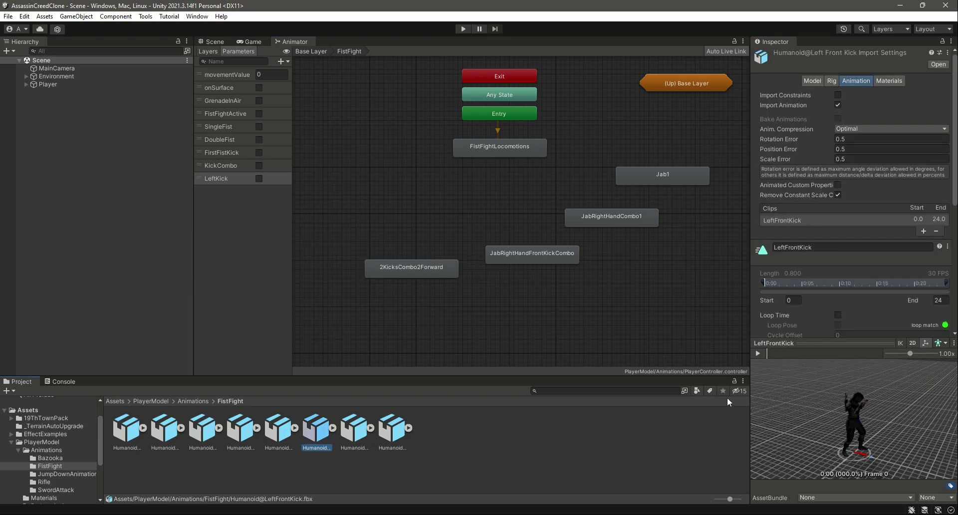
drag(319, 433, 341, 209)
Line up the five attack states in one row below FistFightLocomotions and narrow the Hierarchy to give the graph more room
click(457, 162)
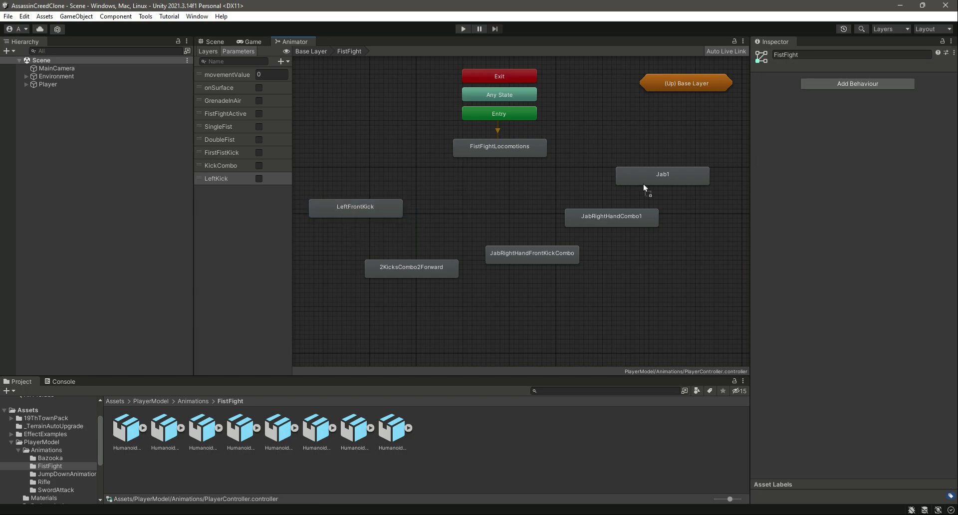
drag(642, 182, 614, 211)
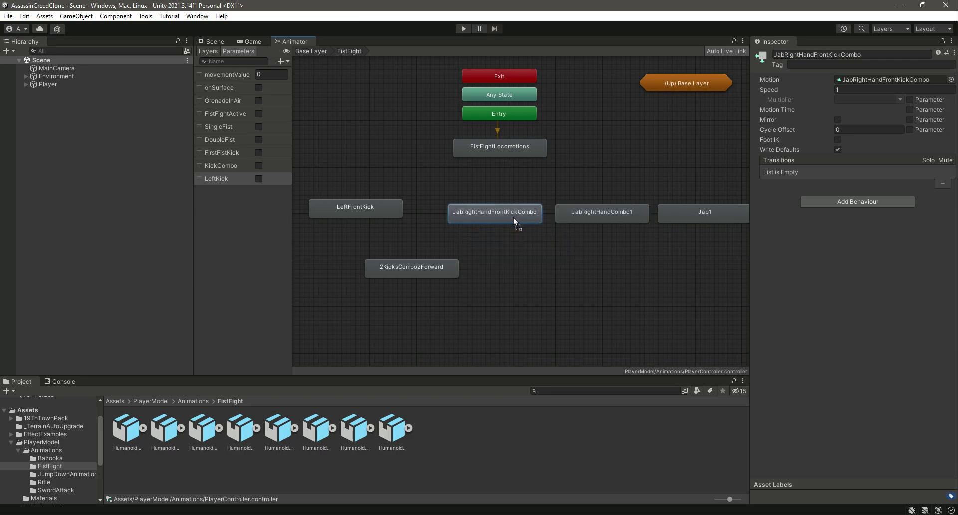
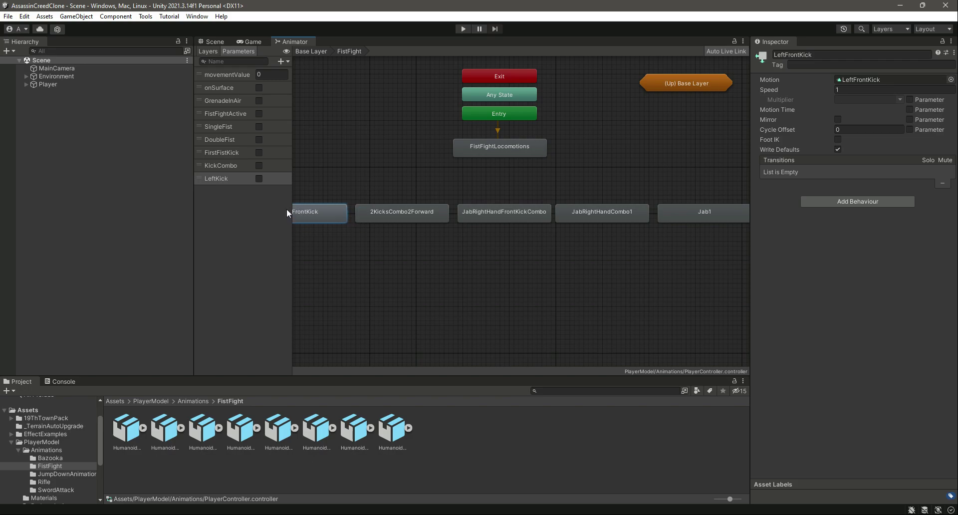
drag(193, 235, 179, 235)
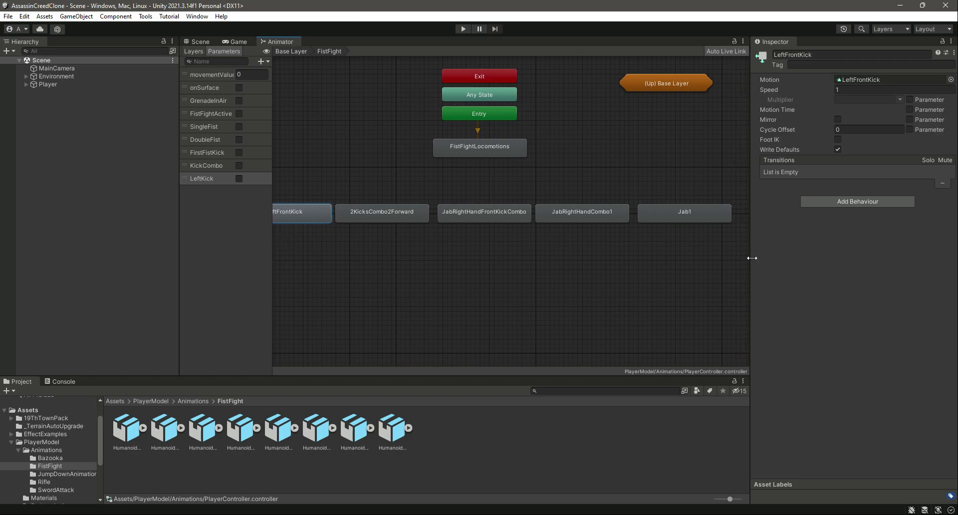
Narrow the Inspector to widen the graph and space the five attack states evenly in one row below FistFightLocomotions
drag(750, 259, 775, 259)
drag(321, 174, 738, 280)
drag(592, 217, 654, 214)
click(674, 227)
click(559, 214)
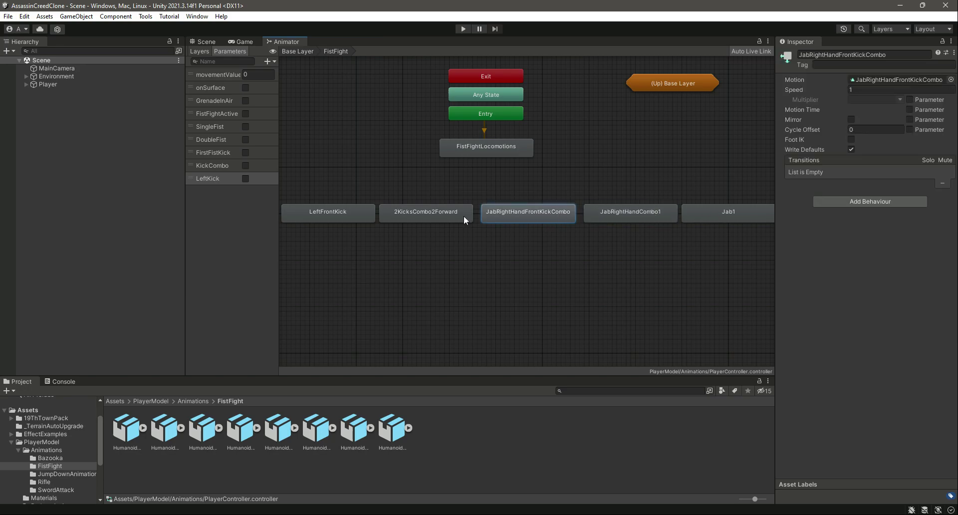
drag(452, 215, 457, 214)
click(355, 215)
drag(355, 215, 360, 215)
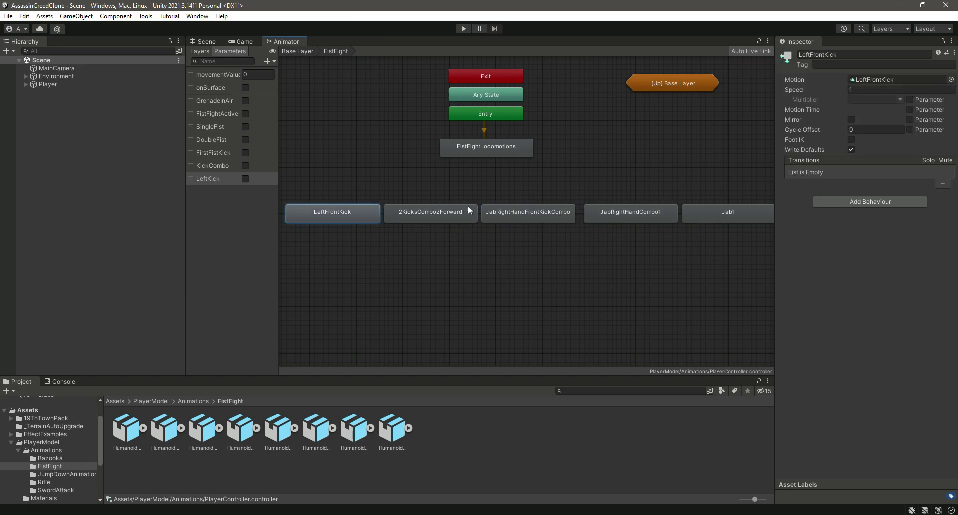
drag(614, 216, 610, 216)
drag(704, 216, 699, 216)
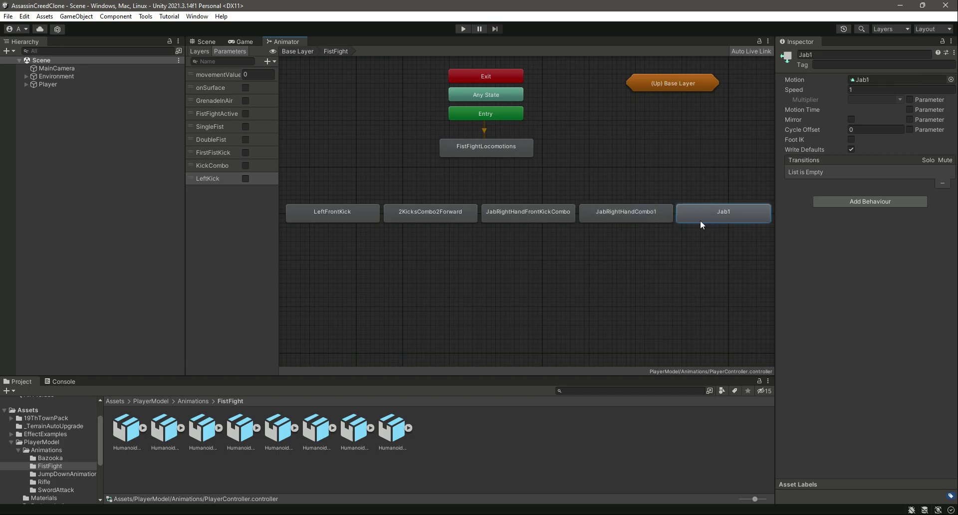
click(618, 298)
Return to the Base Layer and move the FistFight sub-state machine slightly lower beneath Basic Locomotions
click(215, 113)
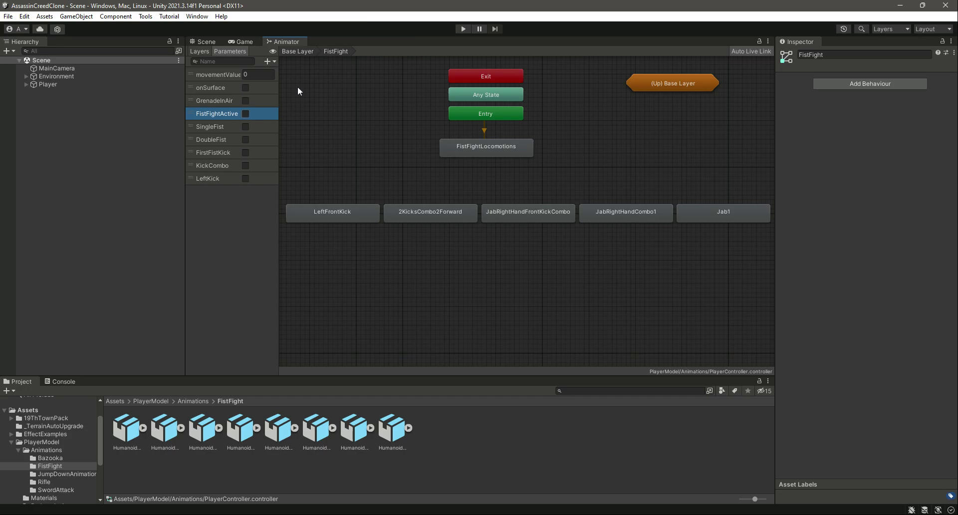
click(297, 51)
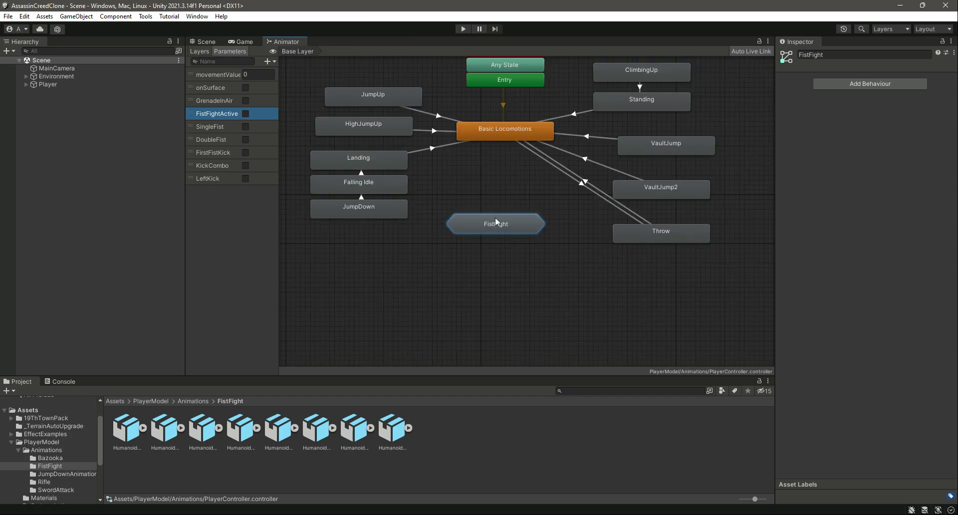
drag(495, 218, 496, 238)
click(505, 193)
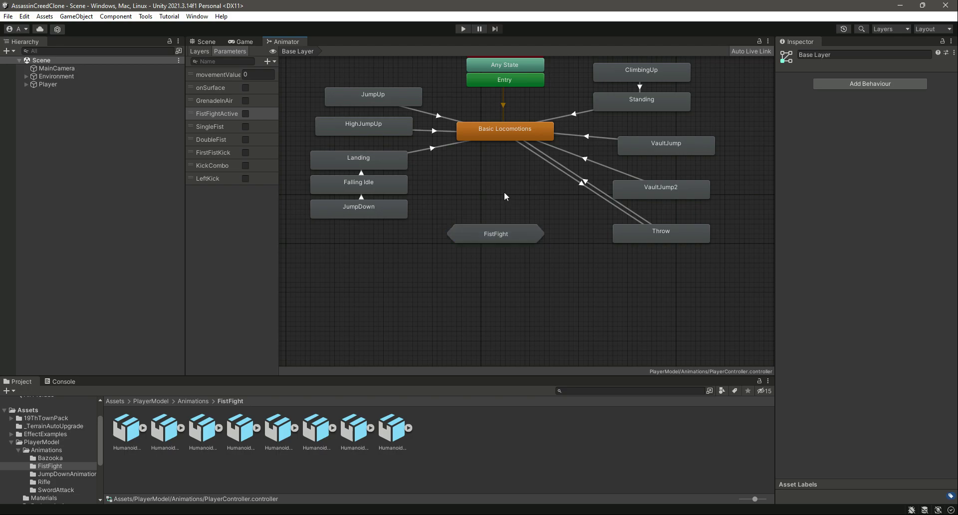
Switch to Visual Studio Code and review the else block in FistFight.cs that logs "Fist Fight Mode ON"
key(alt+Tab)
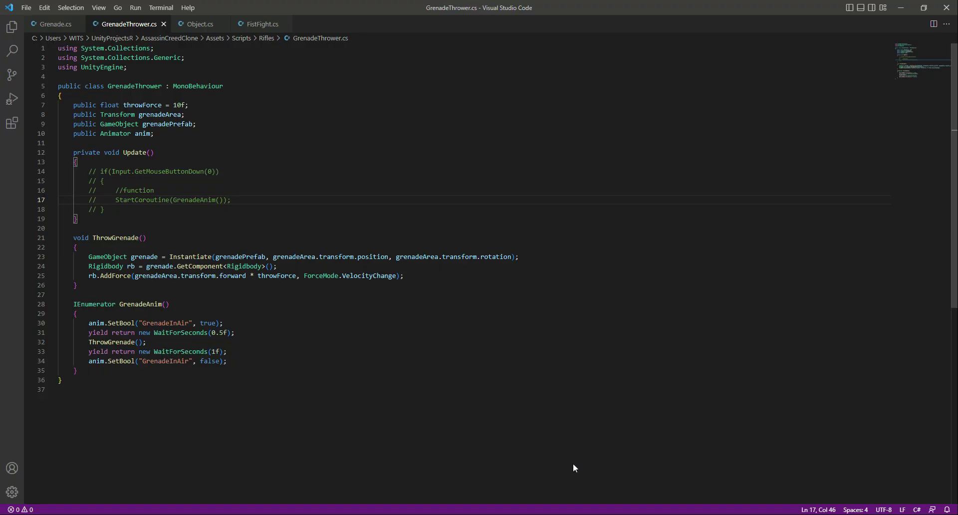
click(261, 24)
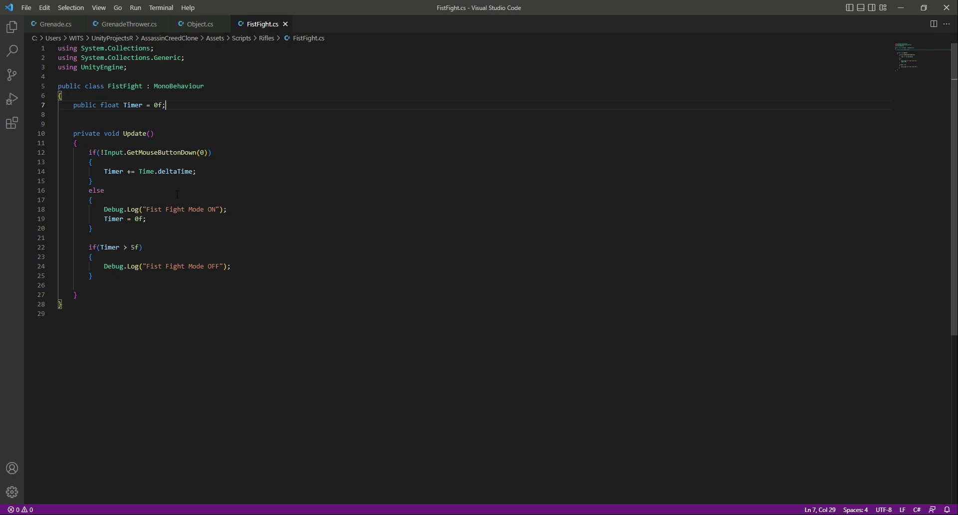
click(89, 190)
shift+click(93, 228)
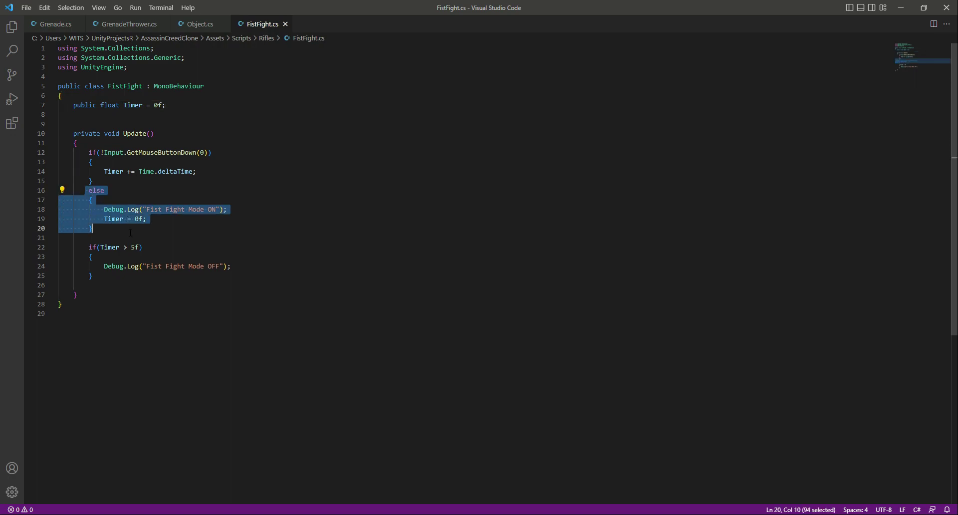
click(92, 228)
Switch back to Unity and make a transition from Basic Locomotions to the FistFightLocomotions state inside FistFight
key(alt+Tab)
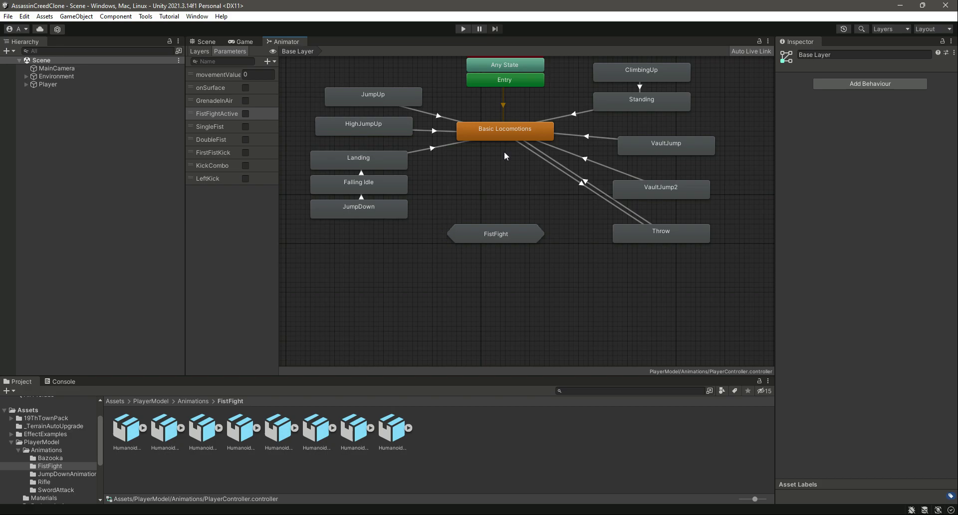
right_click(487, 134)
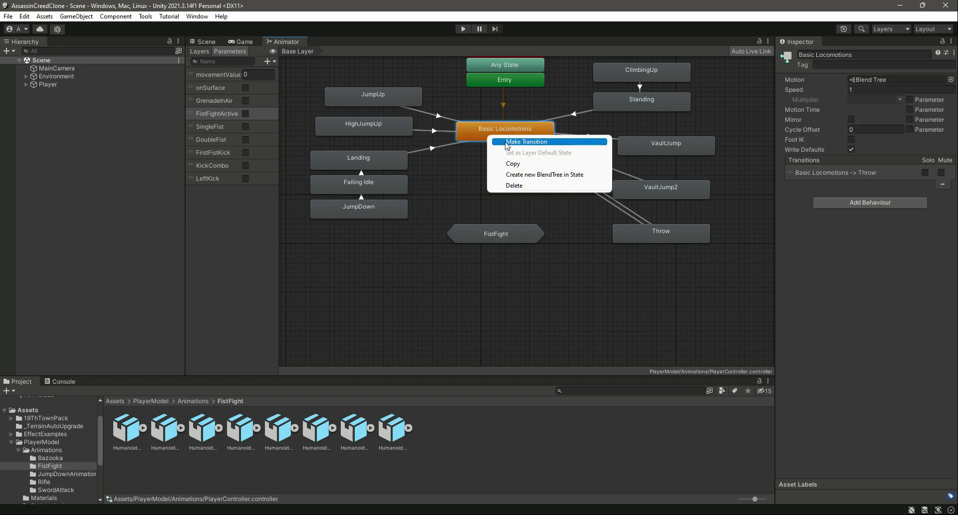
click(539, 141)
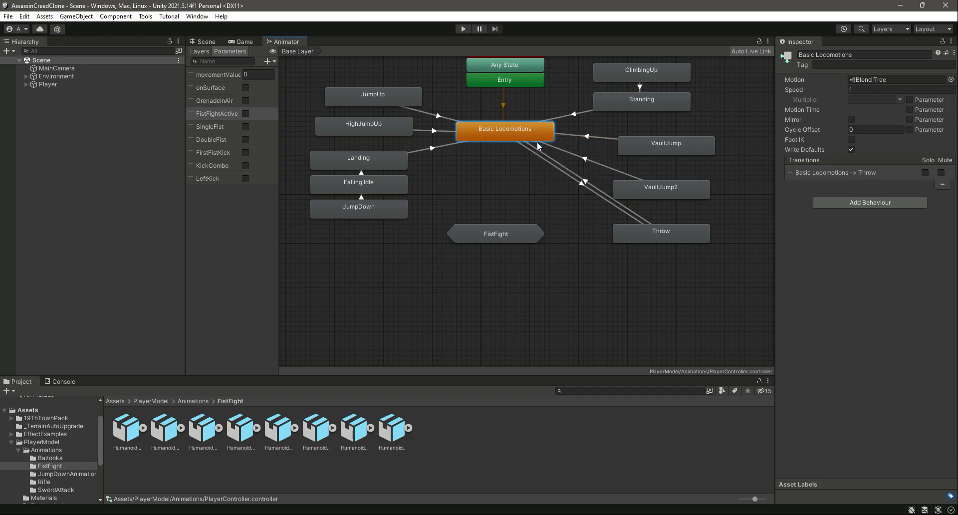
click(492, 236)
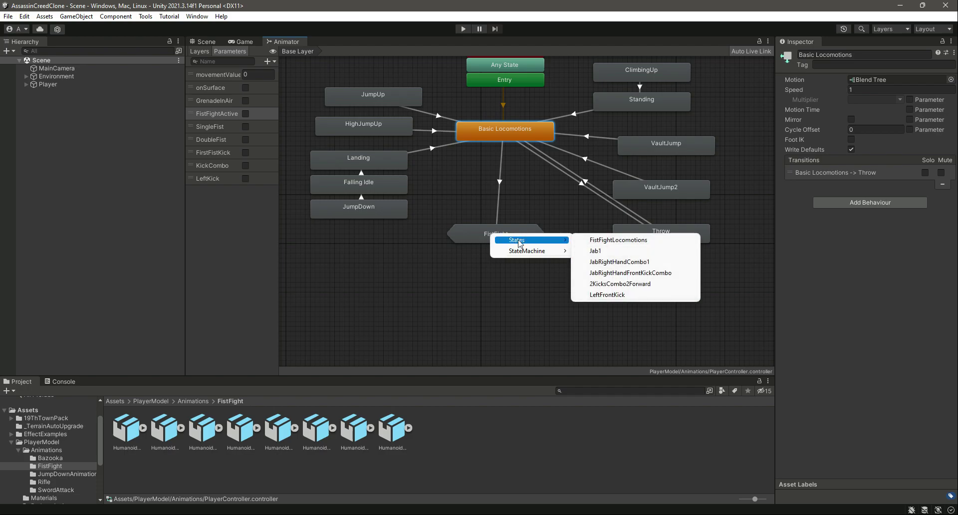
mouse_move(525, 252)
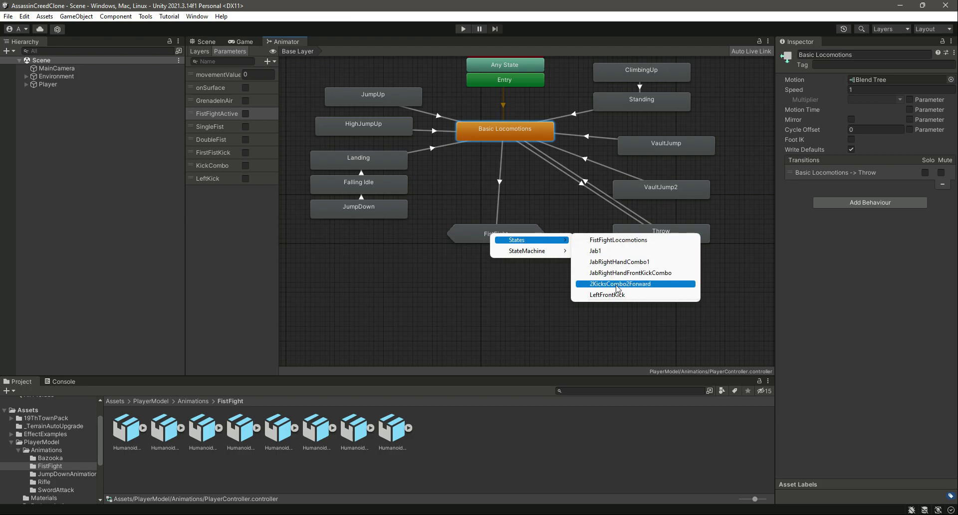
click(603, 240)
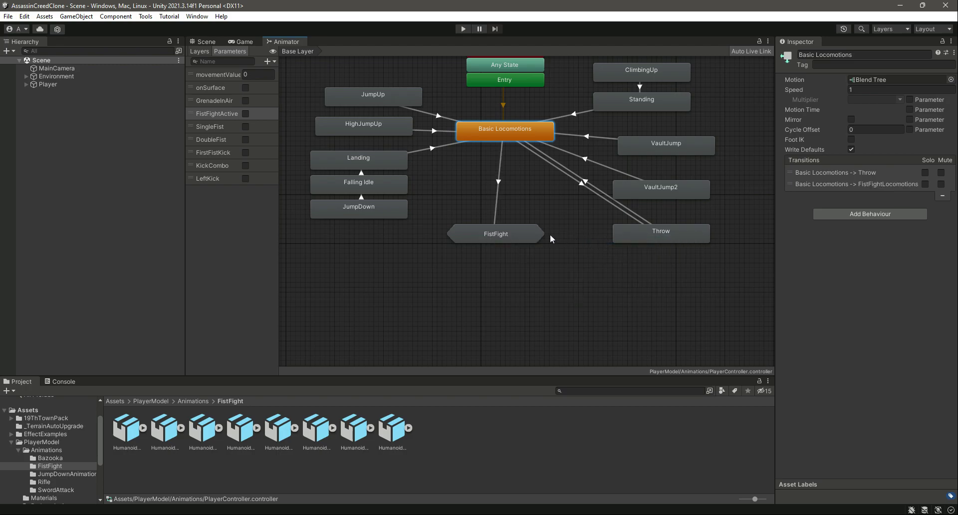
Examine the transition into FistFightLocomotions both inside the FistFight sub-state machine and on the Base Layer
double_click(499, 233)
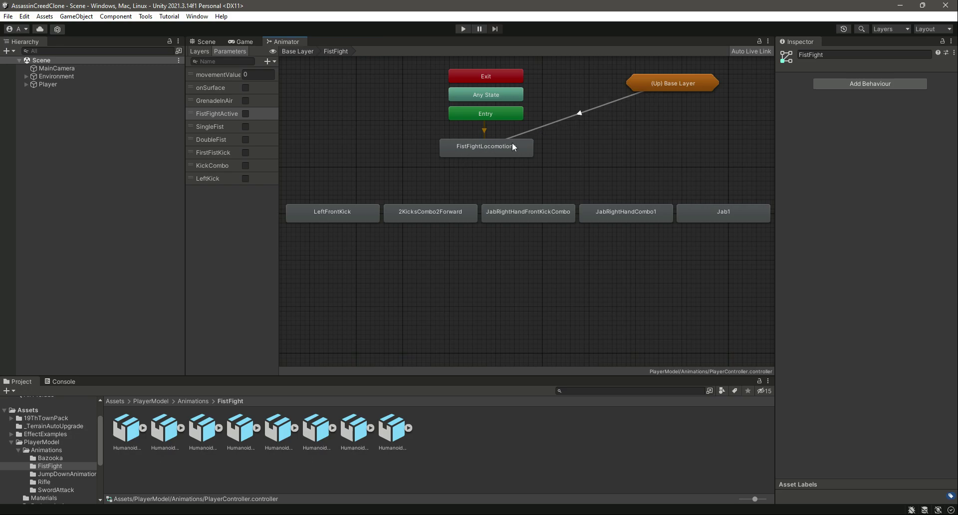
click(297, 51)
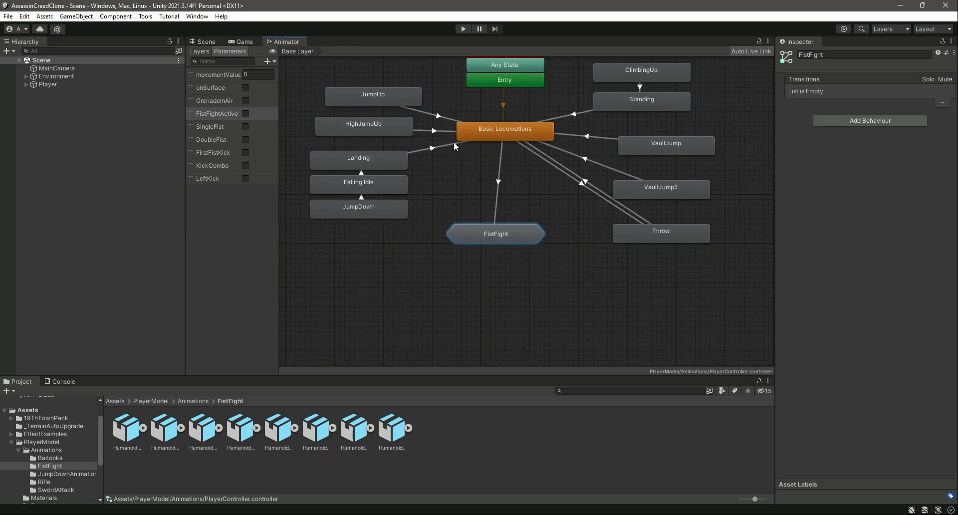
double_click(498, 234)
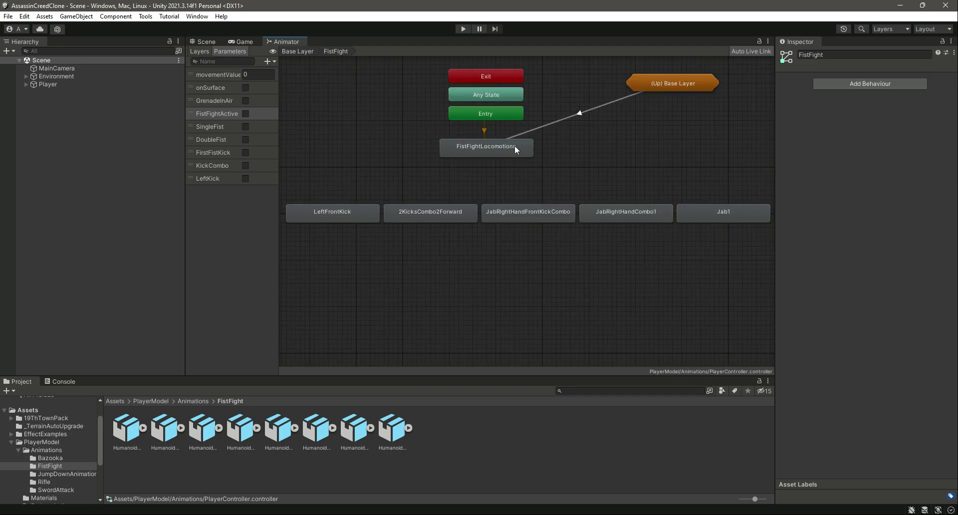
click(474, 151)
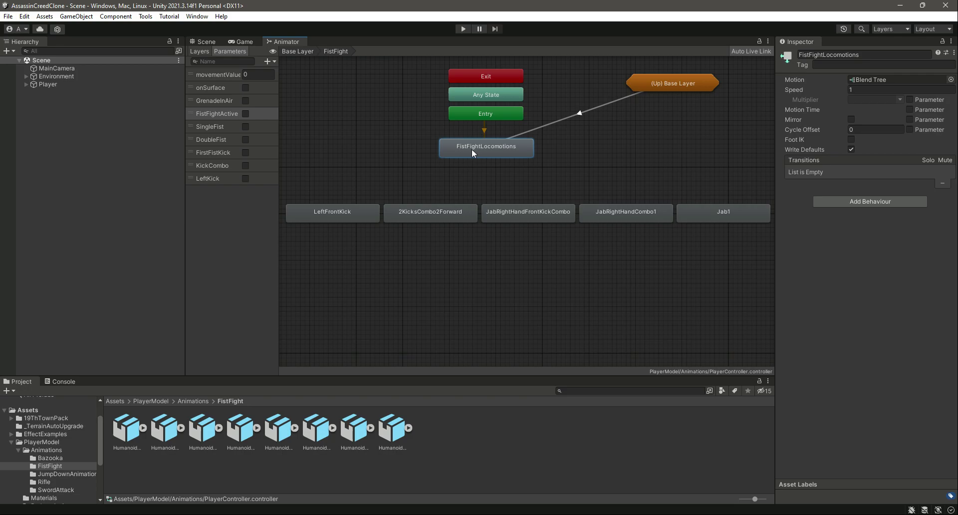
click(298, 51)
click(498, 191)
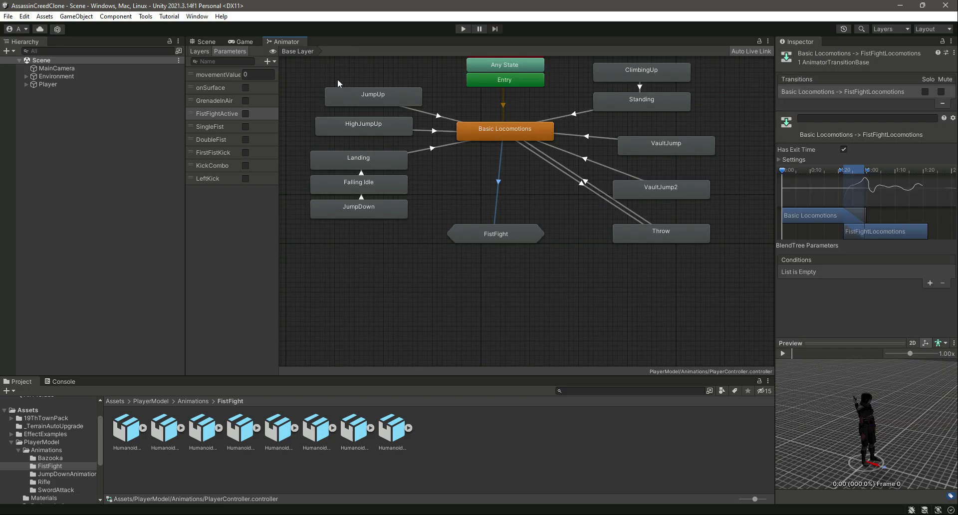
Disable Has Exit Time on the Basic Locomotions to FistFightLocomotions transition and add the condition FistFightActive true
double_click(492, 235)
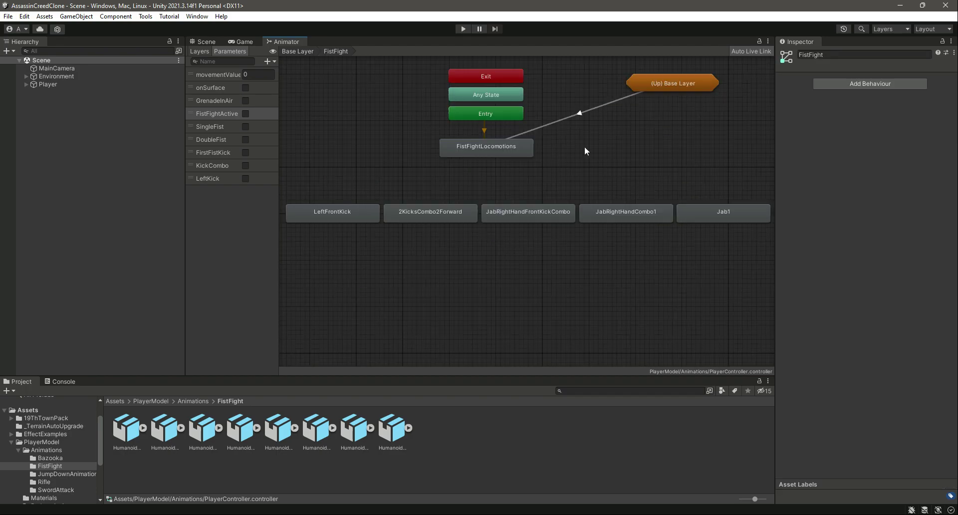
click(589, 115)
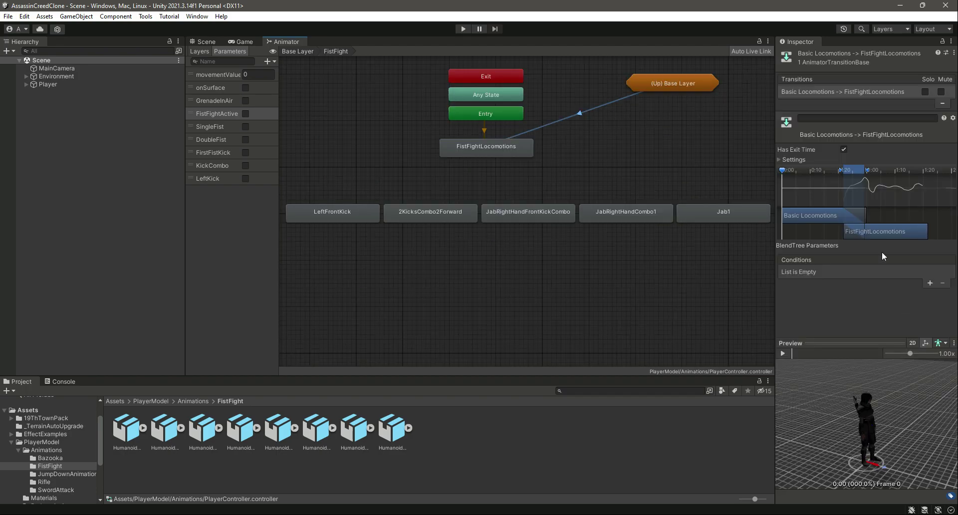
click(844, 149)
click(929, 283)
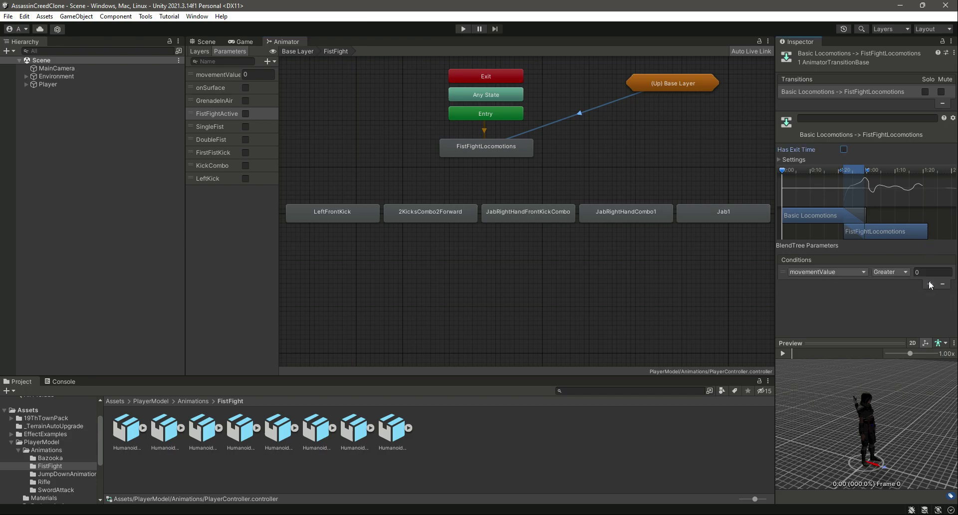
click(825, 270)
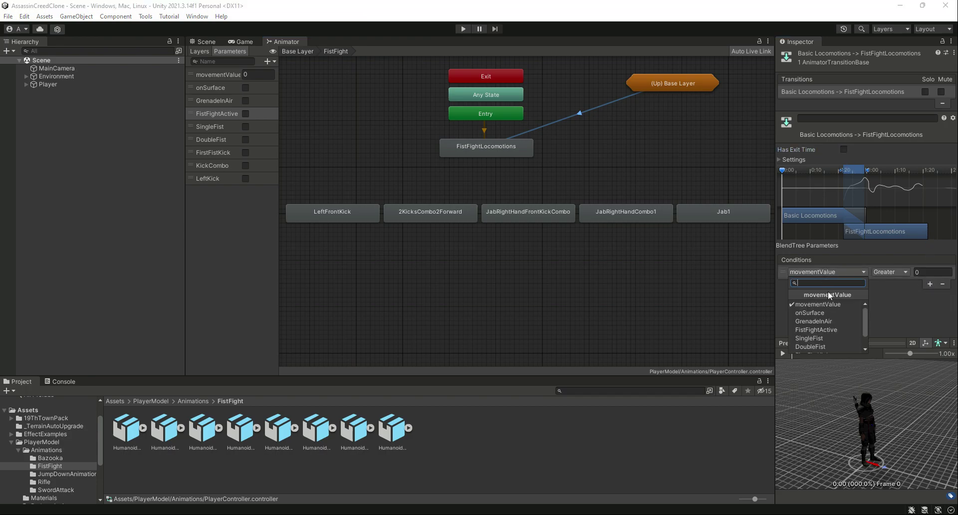
click(827, 330)
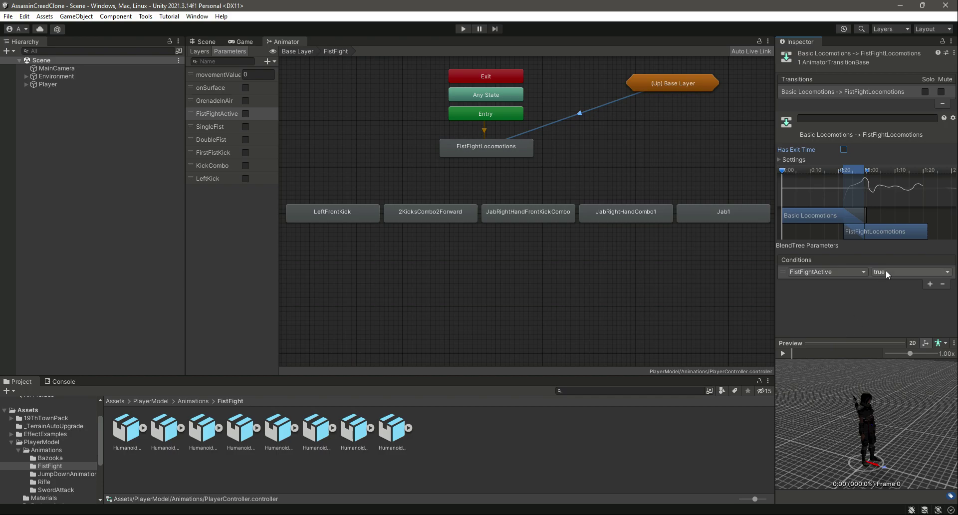
Check the transition on the Base Layer, reopen FistFight, and review the Timer > 5f block of FistFight.cs in Visual Studio Code
click(304, 52)
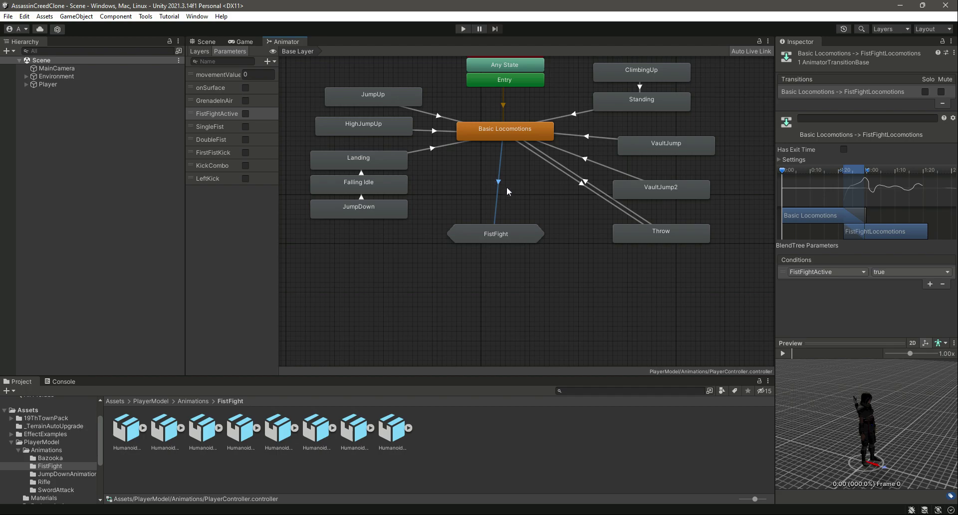
double_click(504, 235)
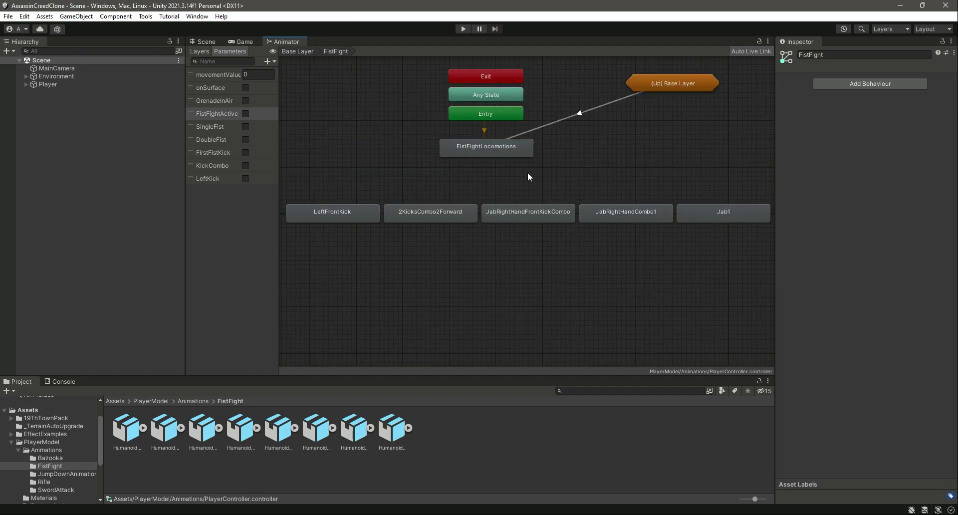
key(alt+Tab)
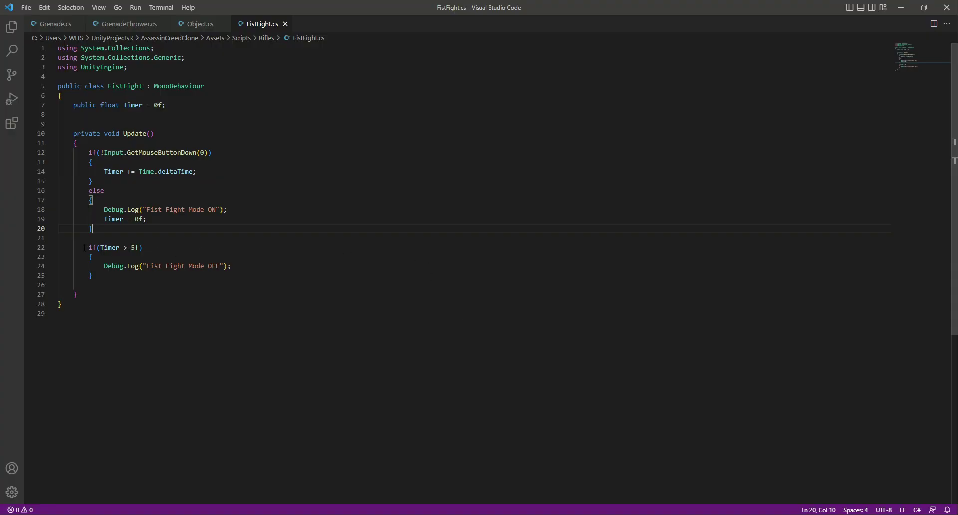
drag(88, 246, 105, 274)
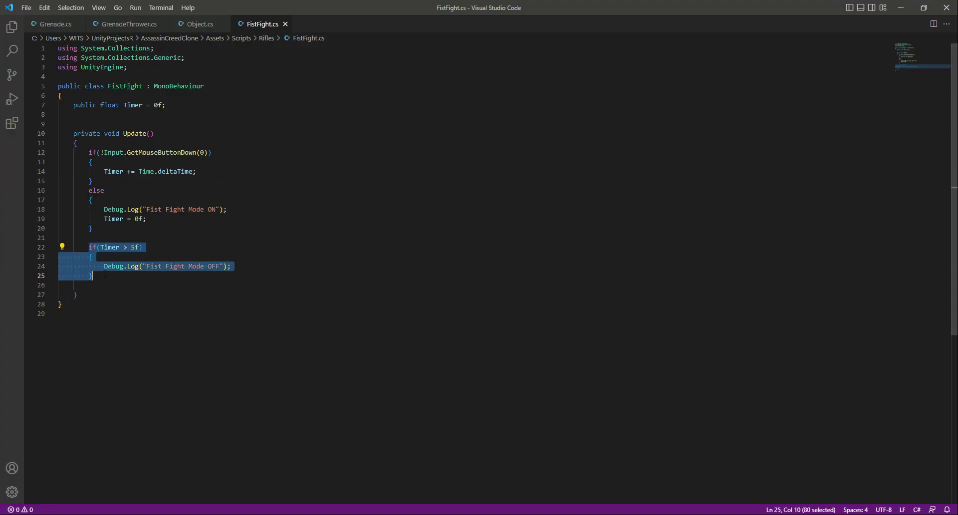
click(146, 245)
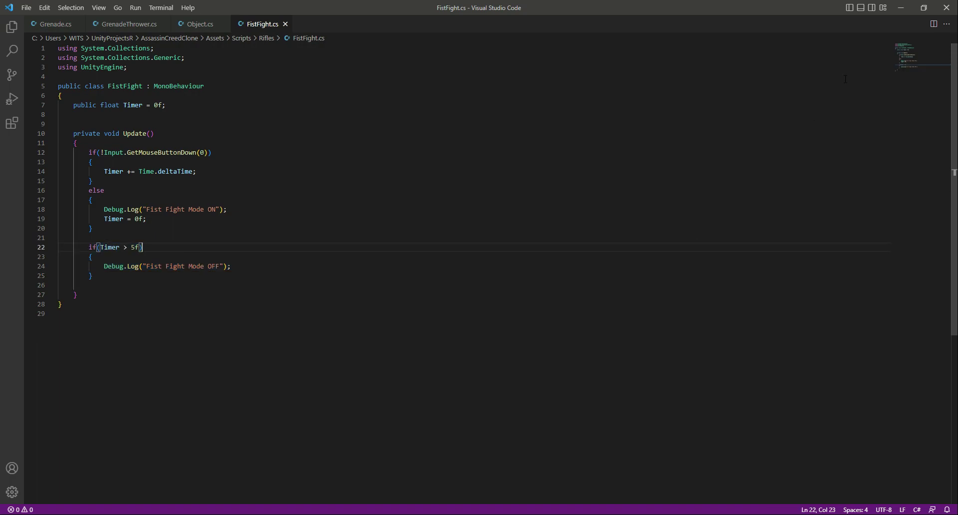
Switch back to Unity and make a transition from FistFightLocomotions to the Basic Locomotions state on the Base Layer
key(alt+Tab)
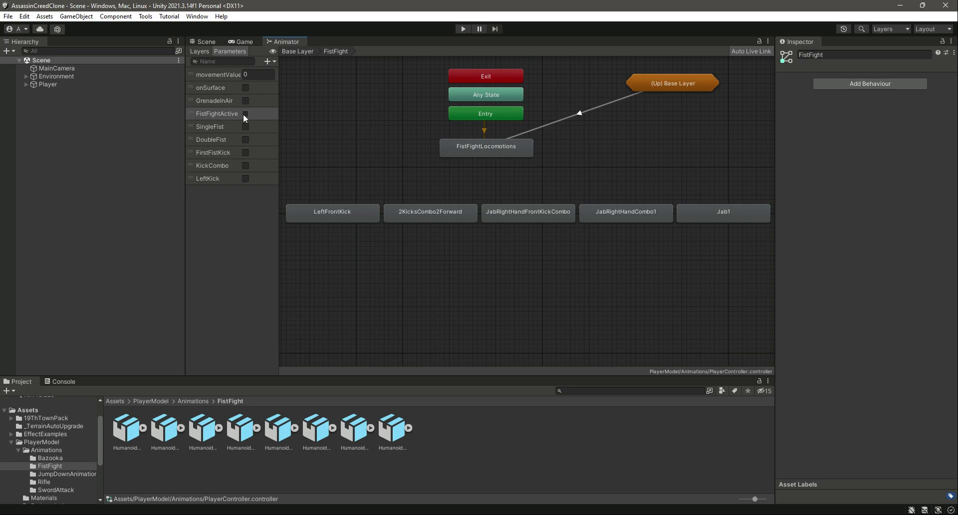
click(507, 147)
right_click(507, 147)
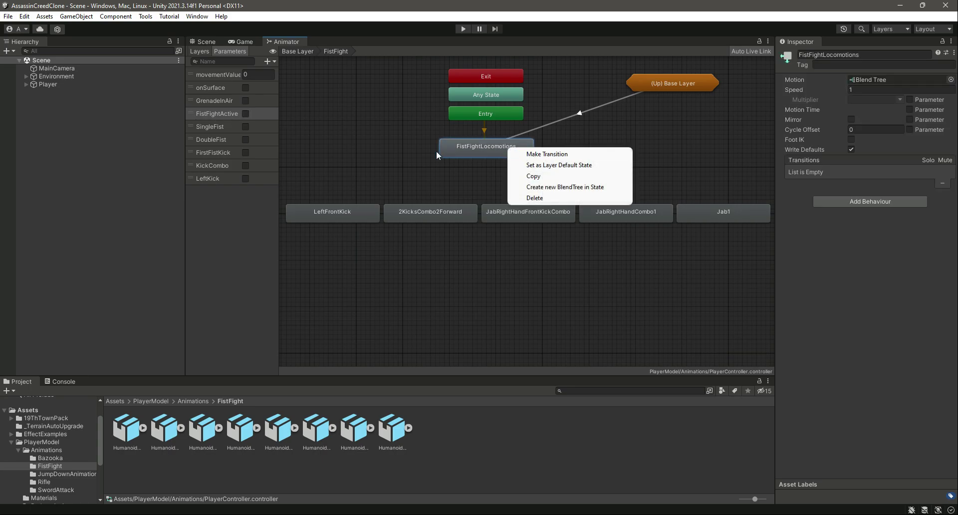
click(539, 155)
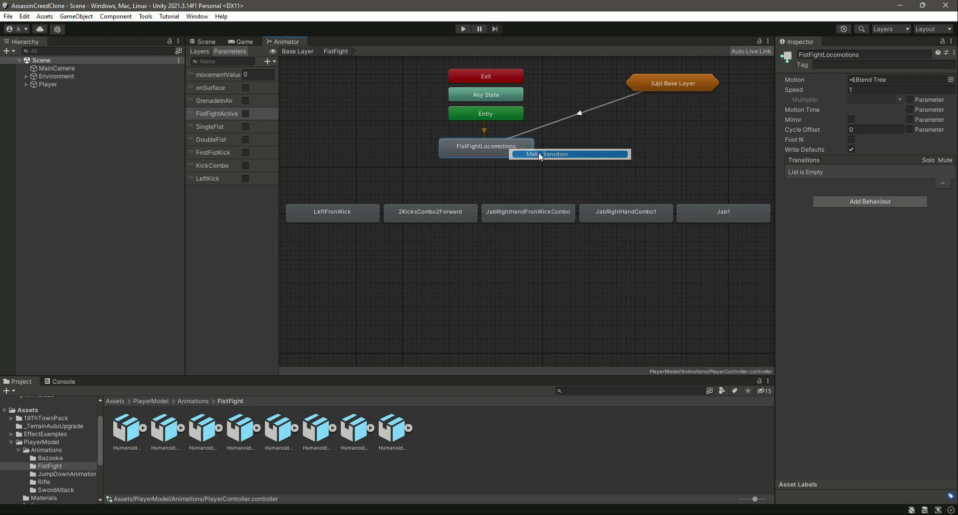
click(667, 90)
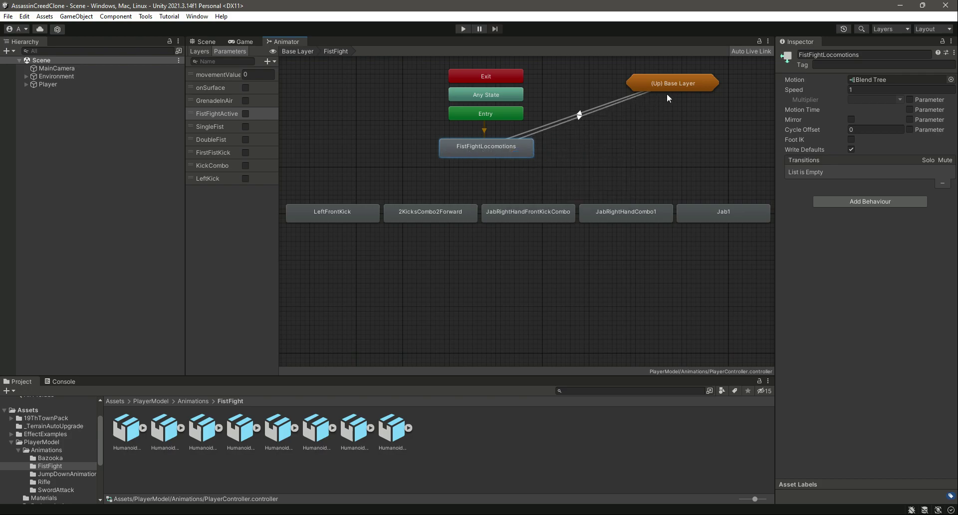
click(691, 84)
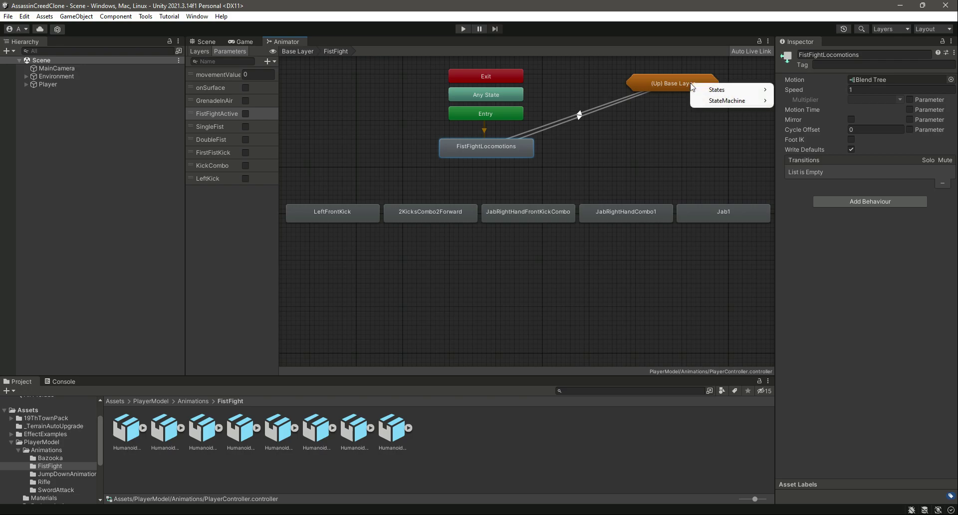
mouse_move(716, 90)
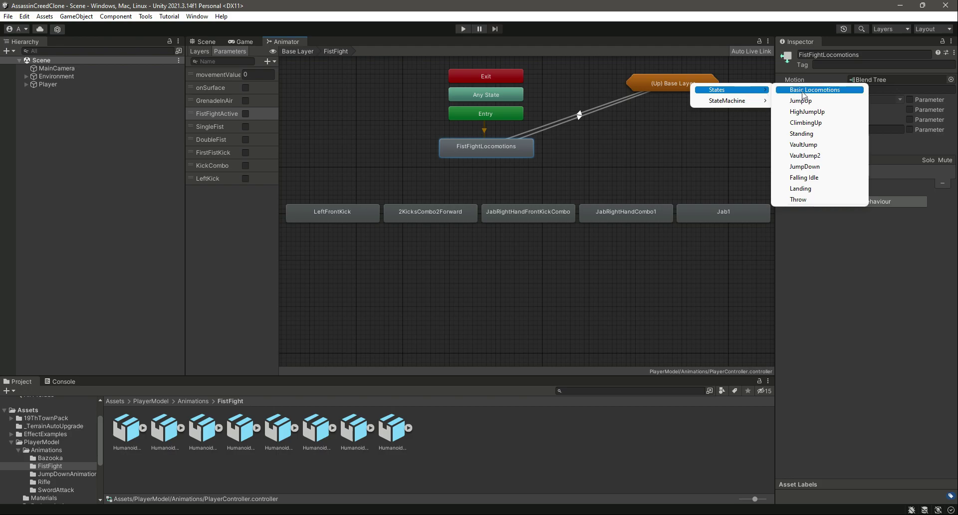
click(820, 90)
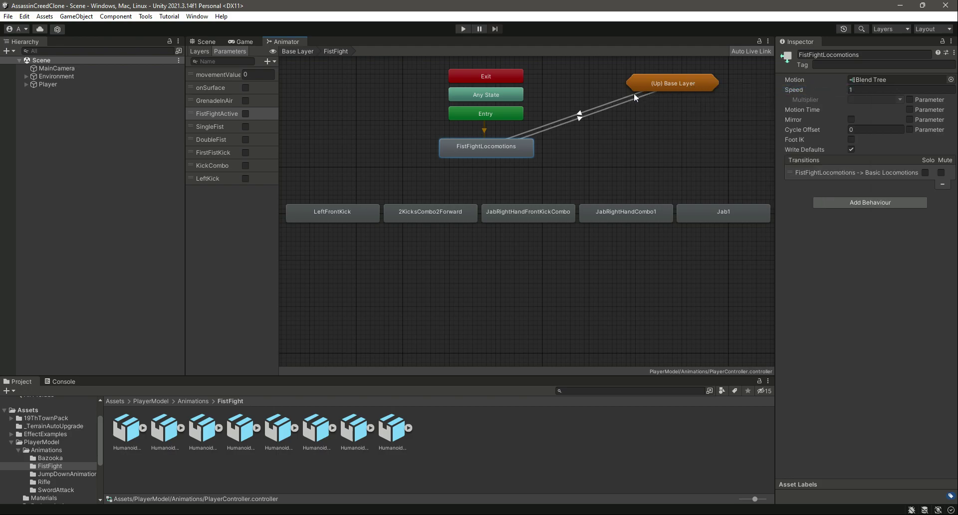
On the Base Layer, add the condition FistFightActive false to the FistFightLocomotions to Basic Locomotions transition
click(655, 88)
click(306, 51)
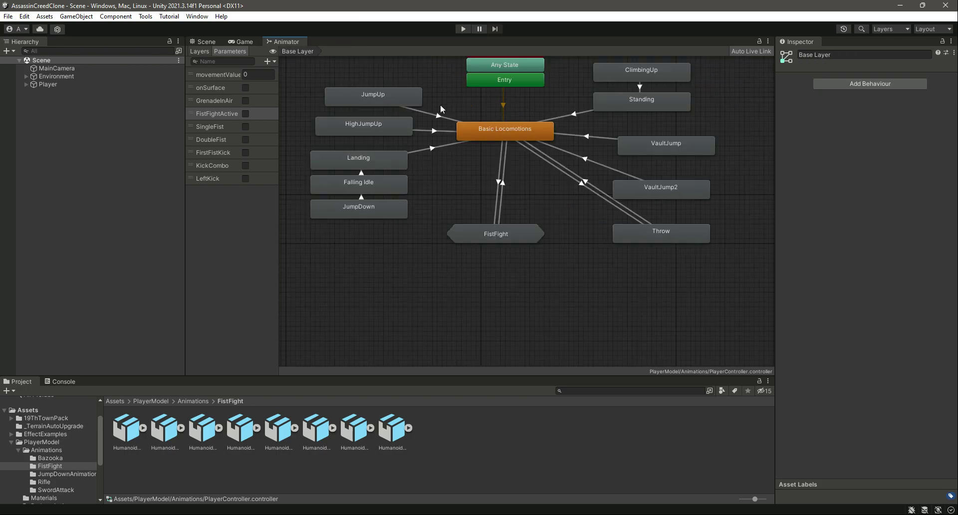
click(501, 170)
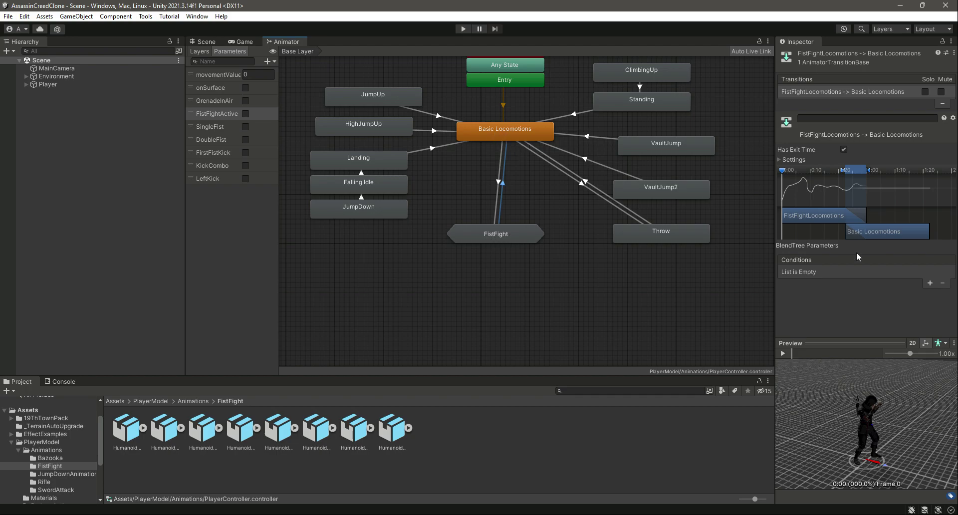
click(930, 282)
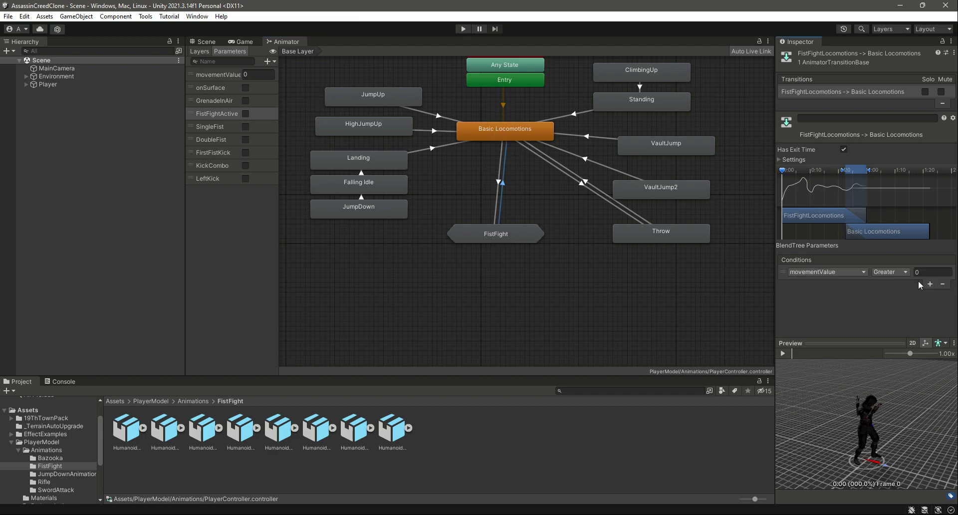
click(821, 272)
click(823, 330)
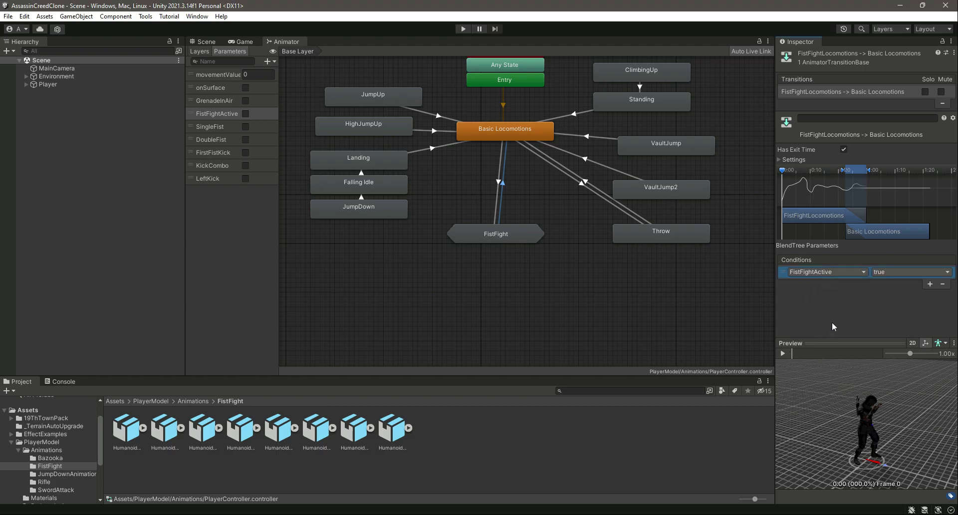
click(913, 272)
click(923, 292)
click(529, 294)
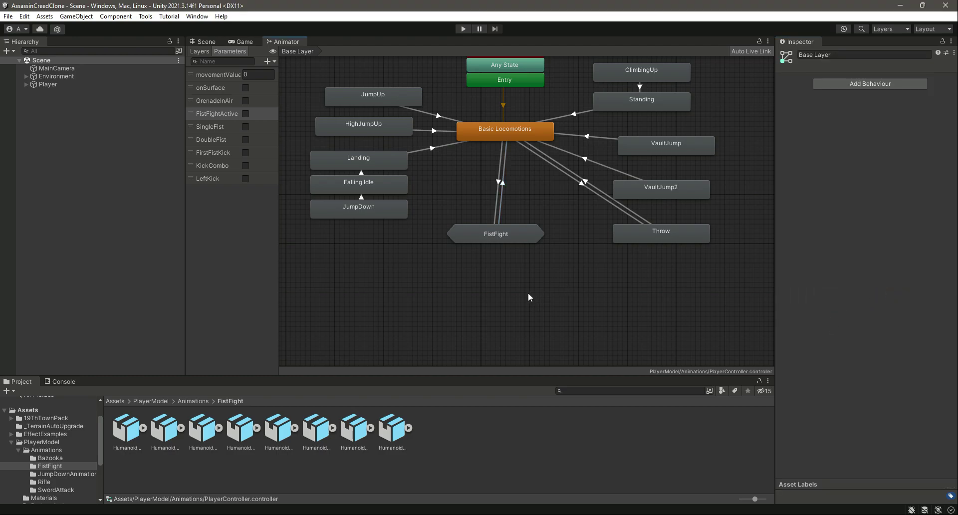
Reopen the FistFight sub-state machine and make transitions from FistFightLocomotions to Jab1 and from Jab1 back to FistFightLocomotions
double_click(502, 238)
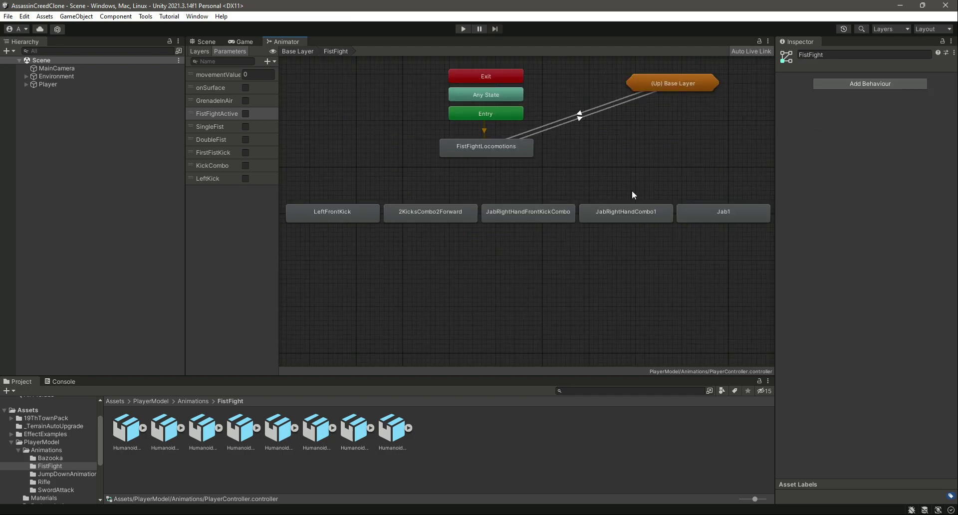
right_click(514, 150)
click(528, 156)
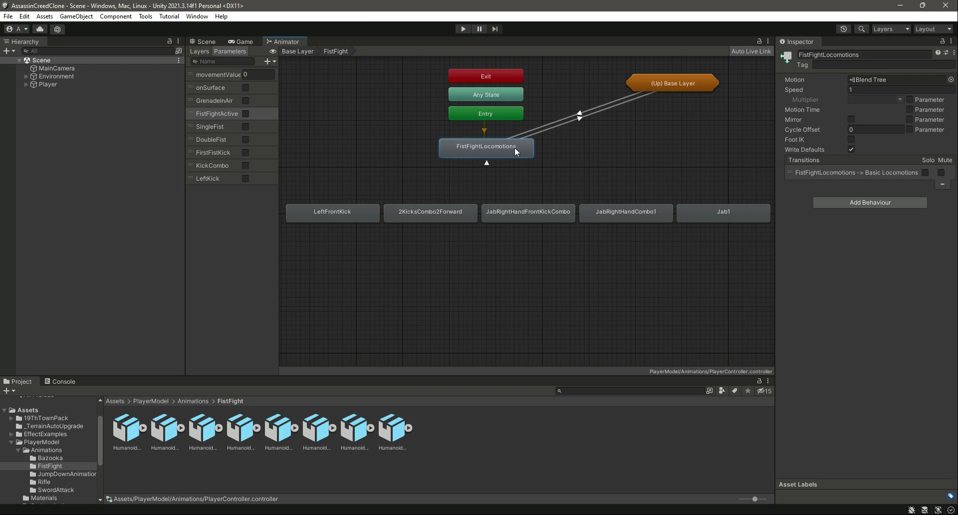
click(721, 215)
right_click(721, 214)
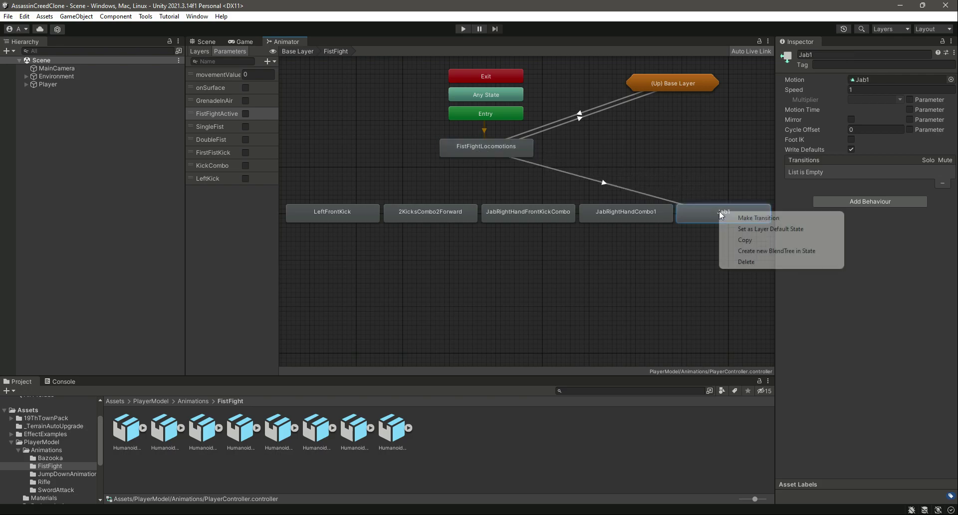
click(751, 218)
click(516, 148)
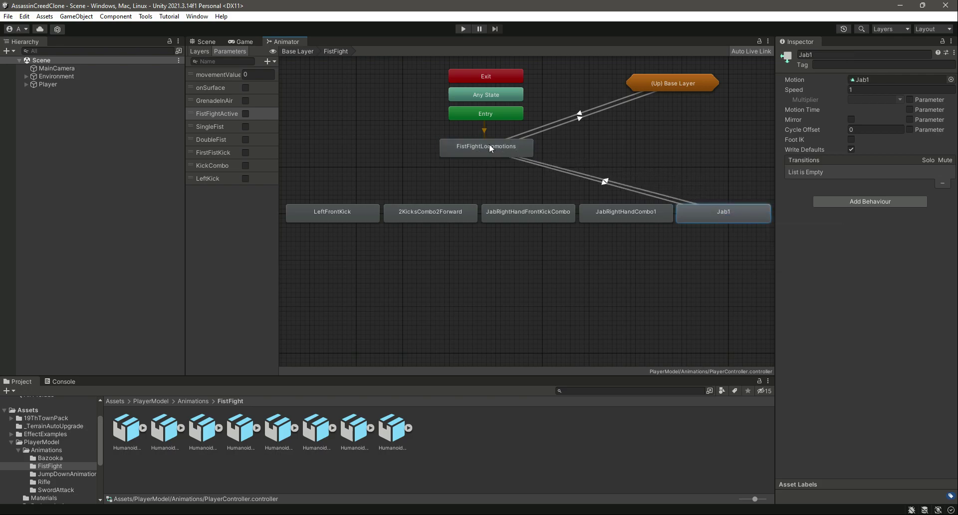
Disable Has Exit Time on the FistFightLocomotions to Jab1 transition and add the condition SingleFist true
click(606, 181)
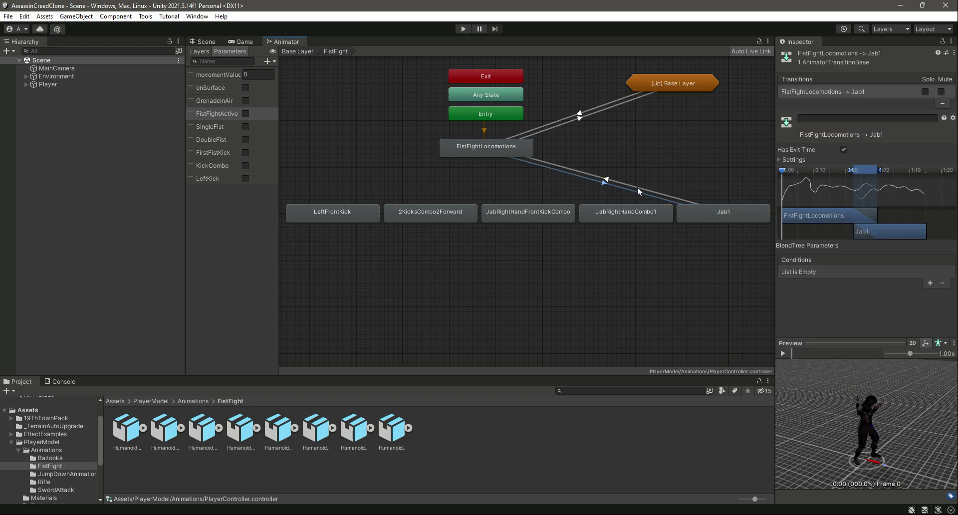
click(843, 149)
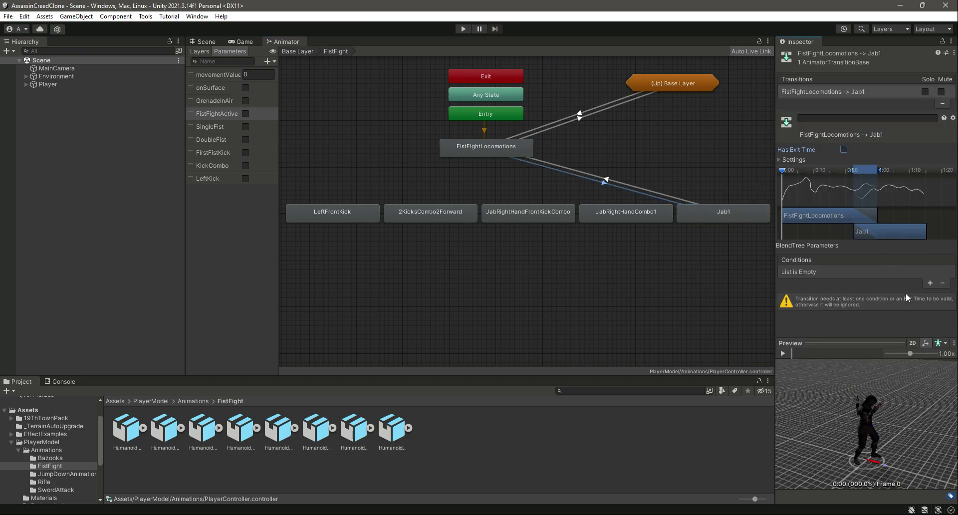
click(929, 283)
click(843, 272)
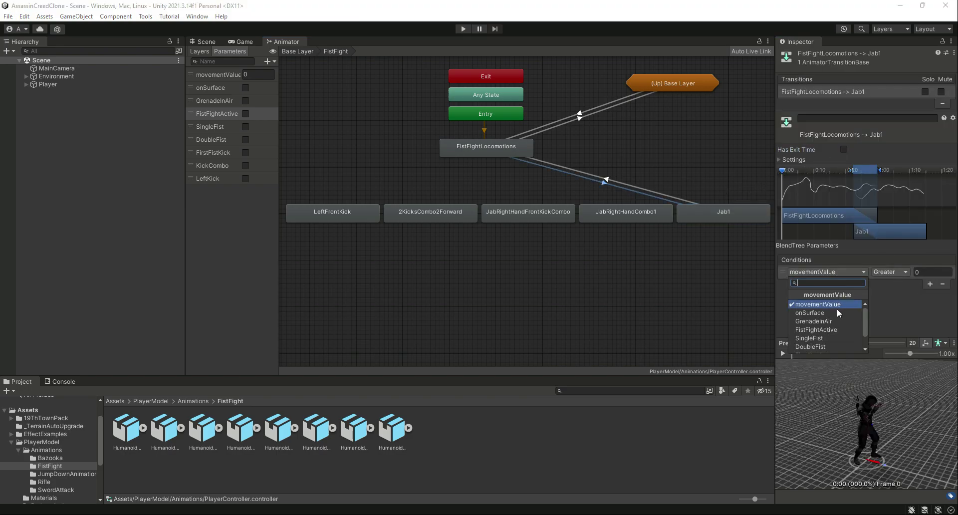
click(828, 338)
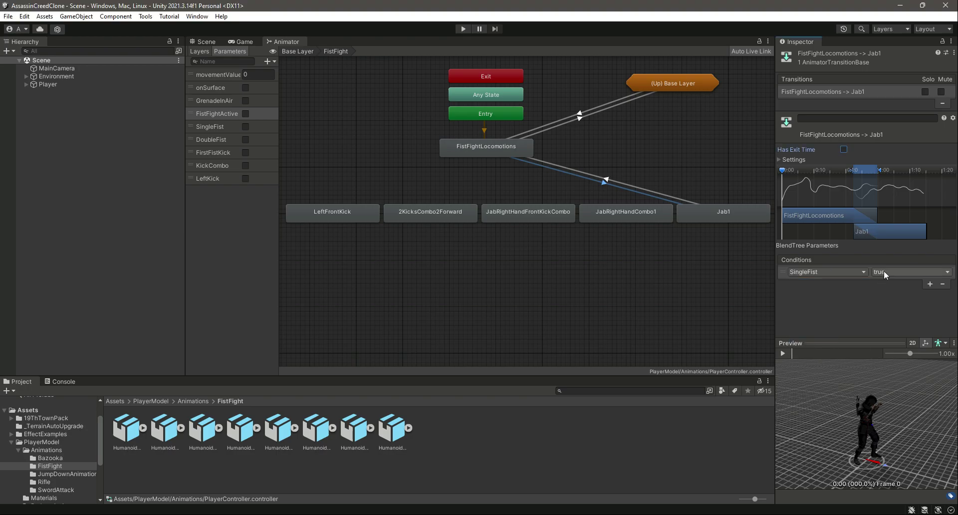
Preview the Jab1 to FistFightLocomotions transition and add the condition SingleFist false to it
click(632, 185)
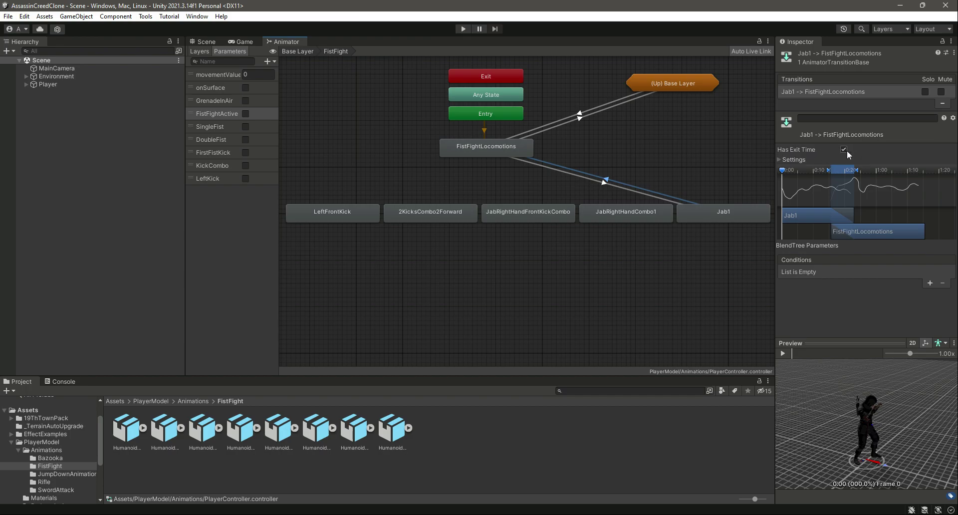
click(785, 353)
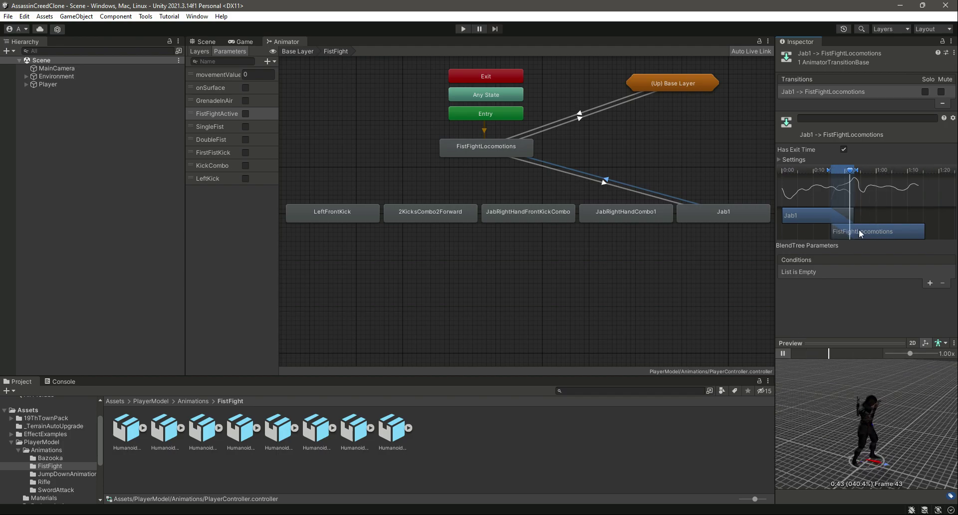
click(928, 283)
click(819, 272)
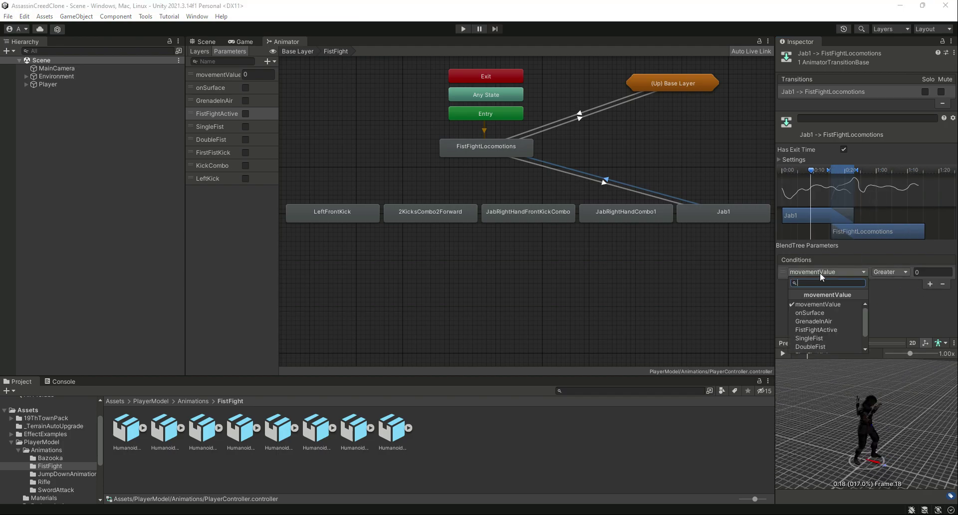
click(834, 338)
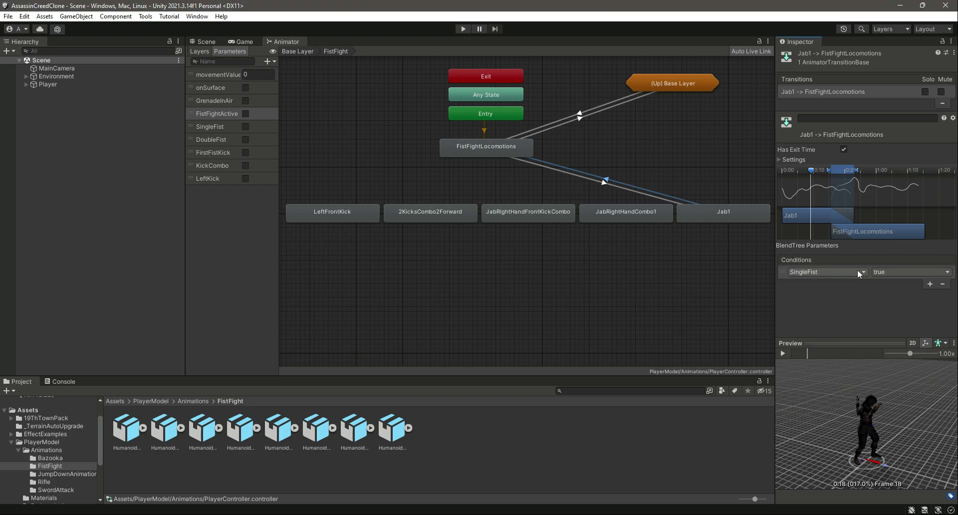
click(888, 272)
click(897, 294)
Make transitions from FistFightLocomotions to JabRightHandCombo1 and from JabRightHandCombo1 back to FistFightLocomotions
click(486, 147)
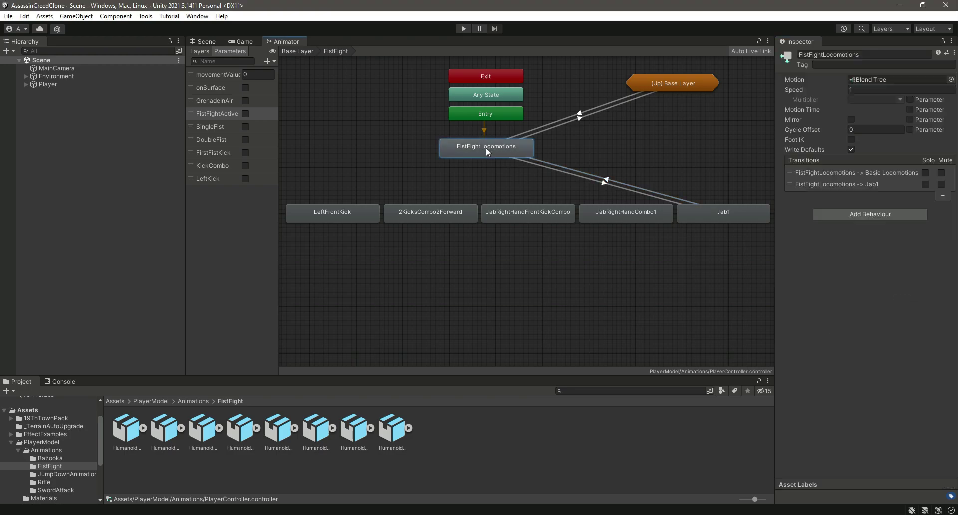
right_click(485, 147)
click(502, 150)
click(623, 215)
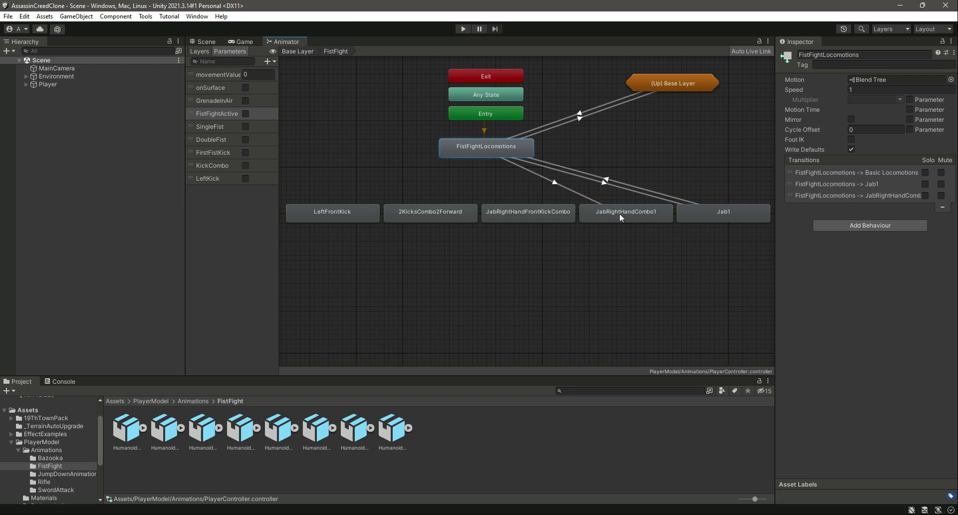
right_click(625, 212)
click(639, 216)
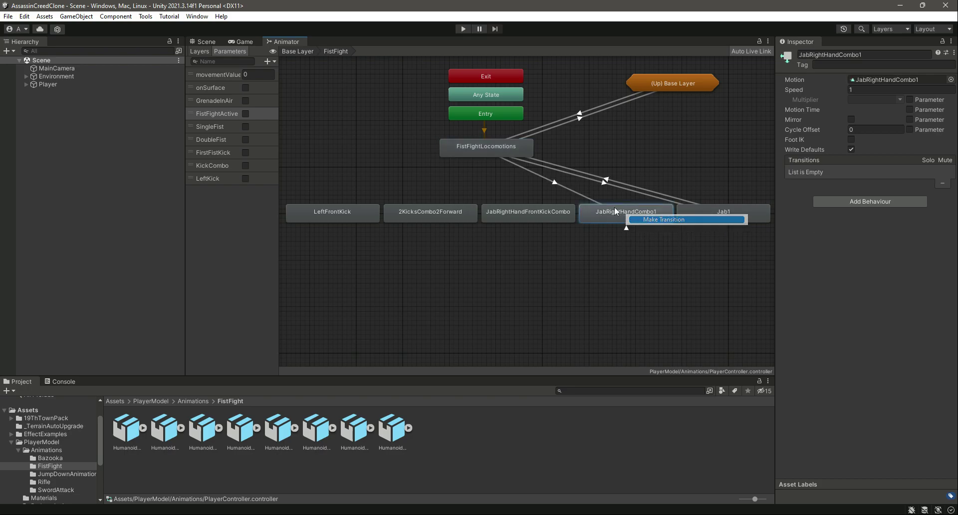
click(487, 148)
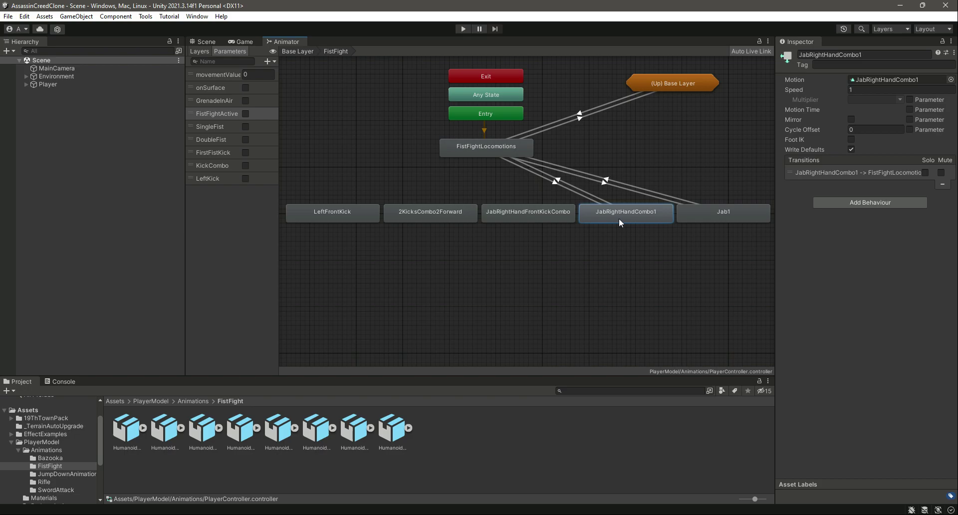
Disable Has Exit Time on the FistFightLocomotions to JabRightHandCombo1 transition and add the condition DoubleFist true
click(575, 193)
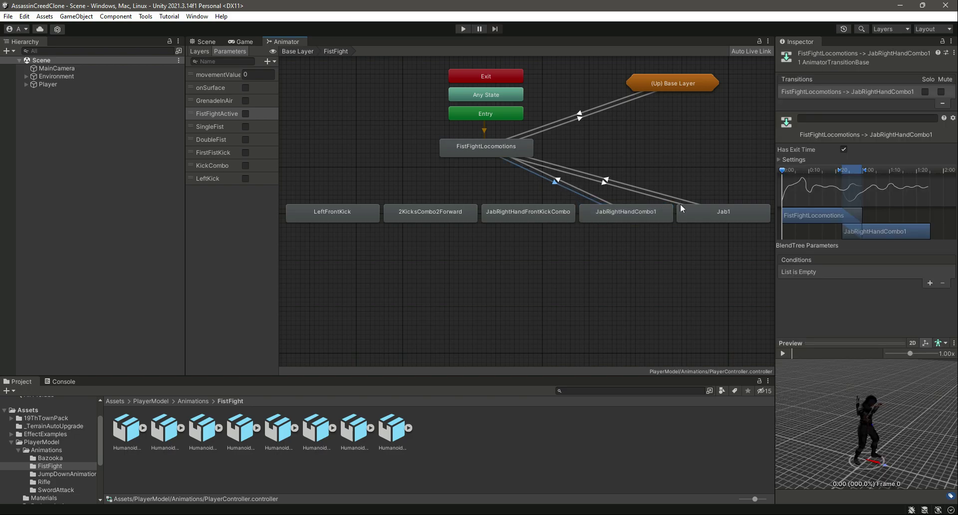
click(844, 148)
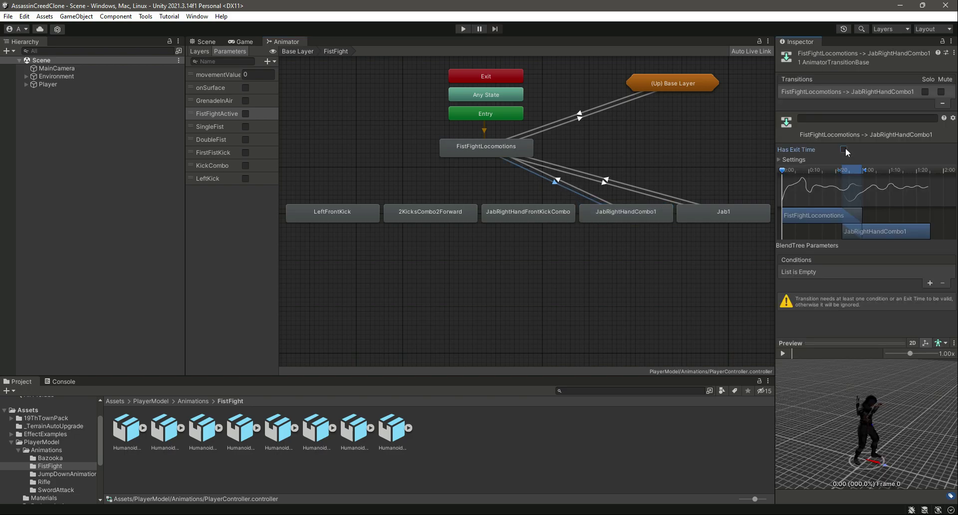
click(929, 283)
click(813, 272)
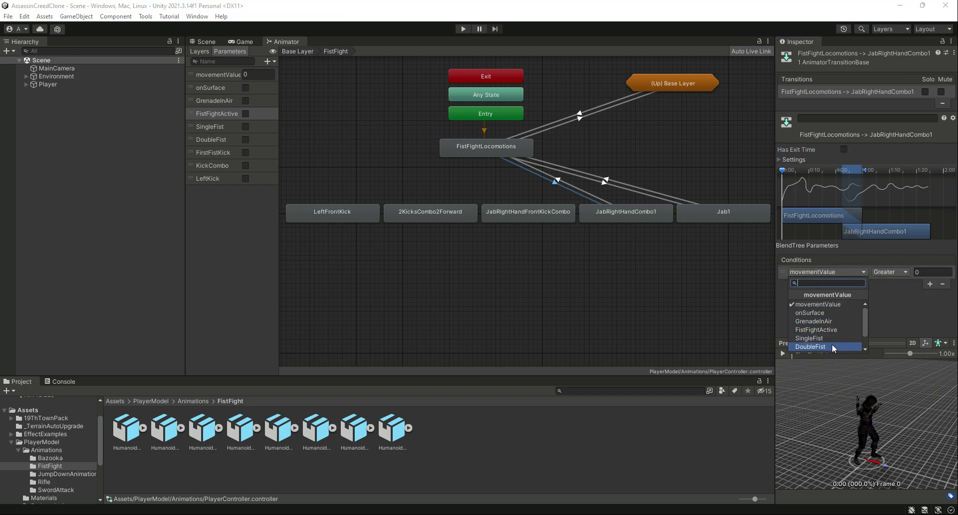
click(810, 346)
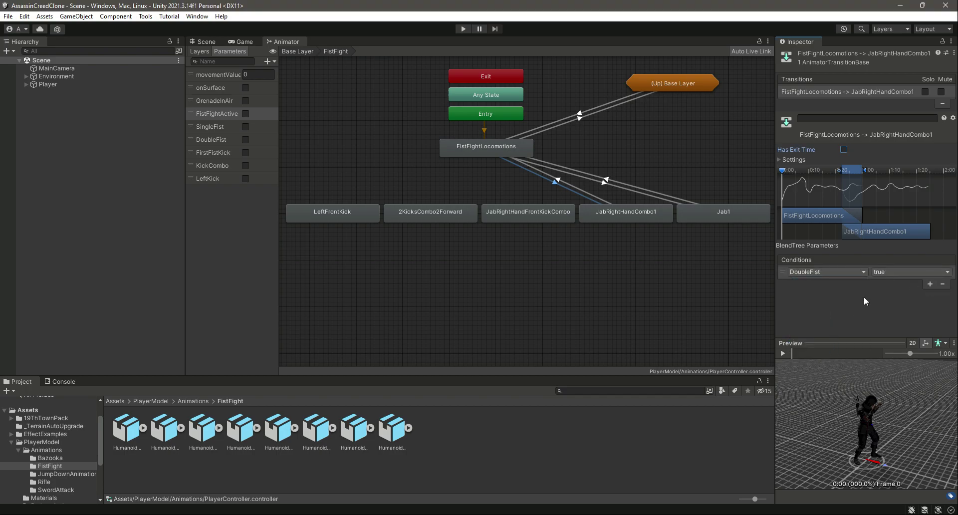
Add the condition DoubleFist false to the JabRightHandCombo1 to FistFightLocomotions transition
click(569, 187)
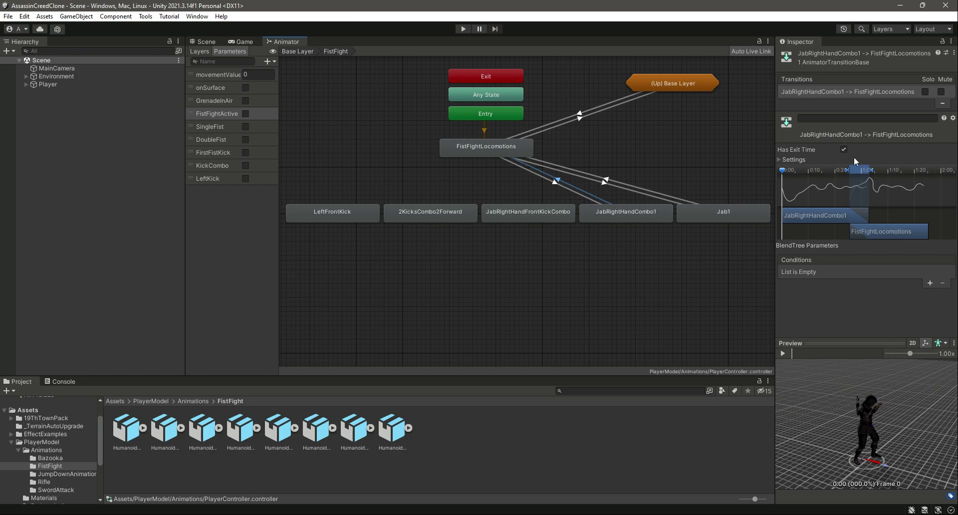
click(929, 283)
click(826, 271)
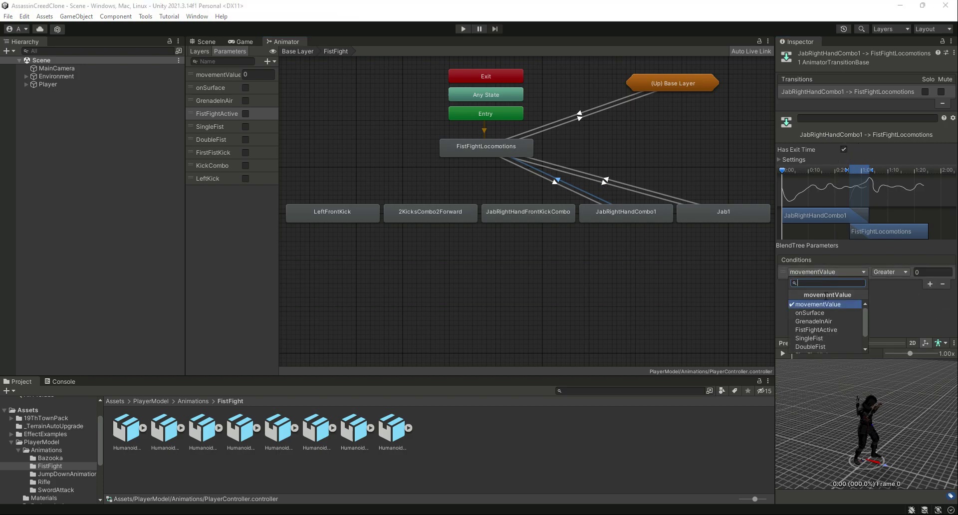
click(830, 348)
click(893, 272)
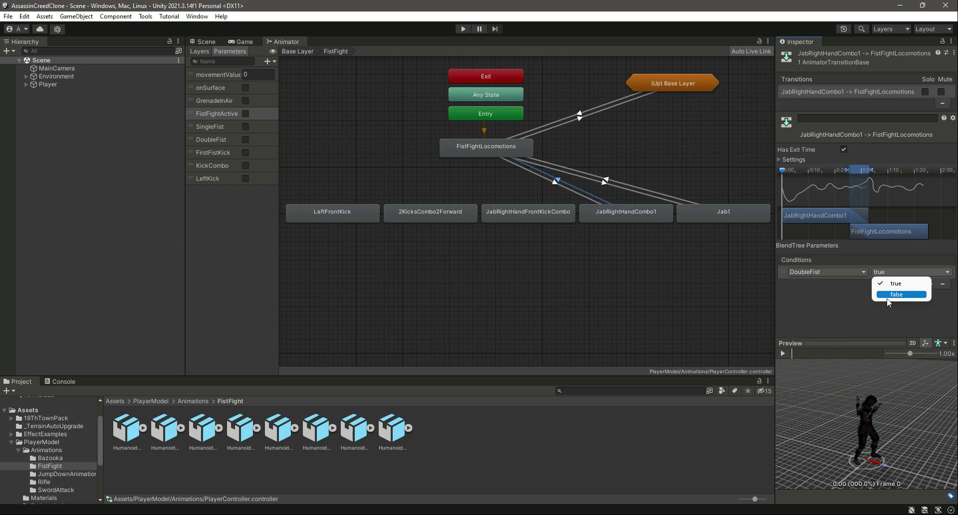
click(887, 296)
Make transitions from FistFightLocomotions to JabRightHandFrontKickCombo and from JabRightHandFrontKickCombo back to FistFightLocomotions
right_click(490, 144)
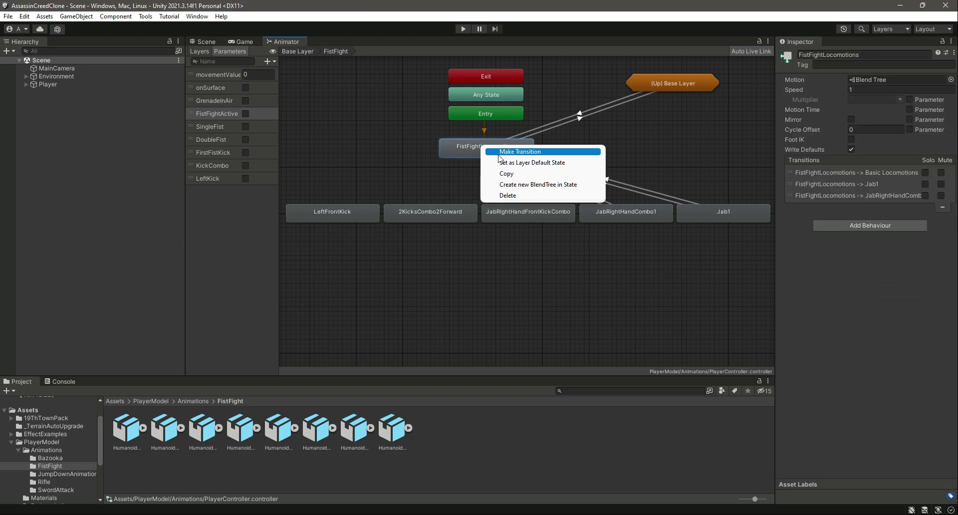
click(496, 151)
click(497, 212)
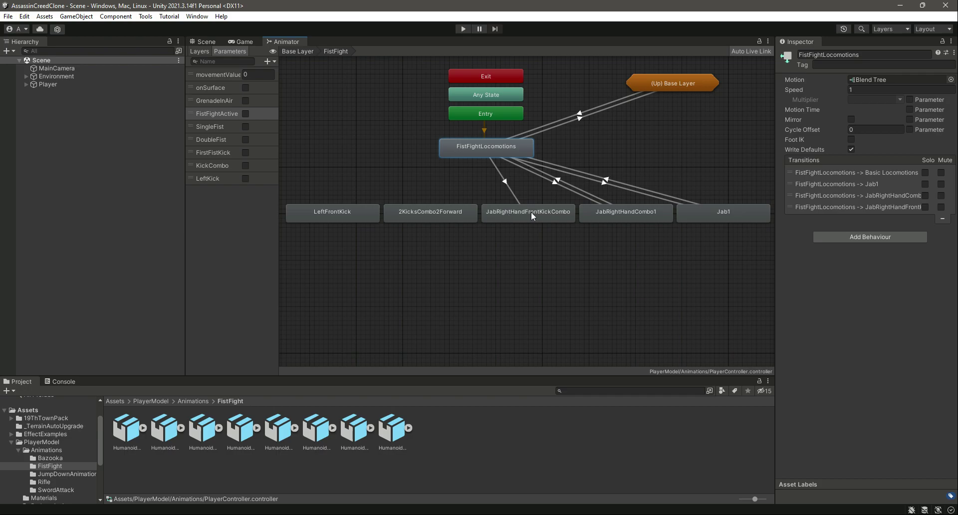
right_click(531, 212)
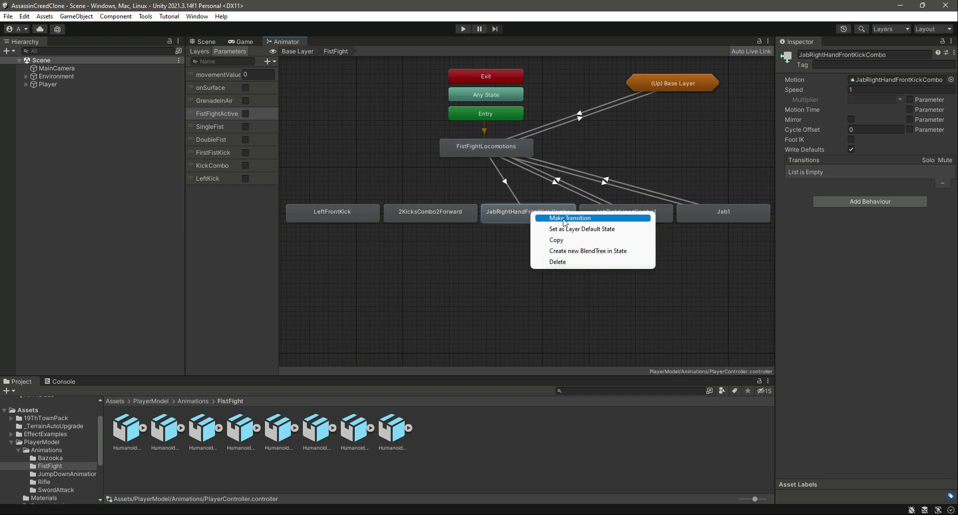
click(569, 218)
click(486, 148)
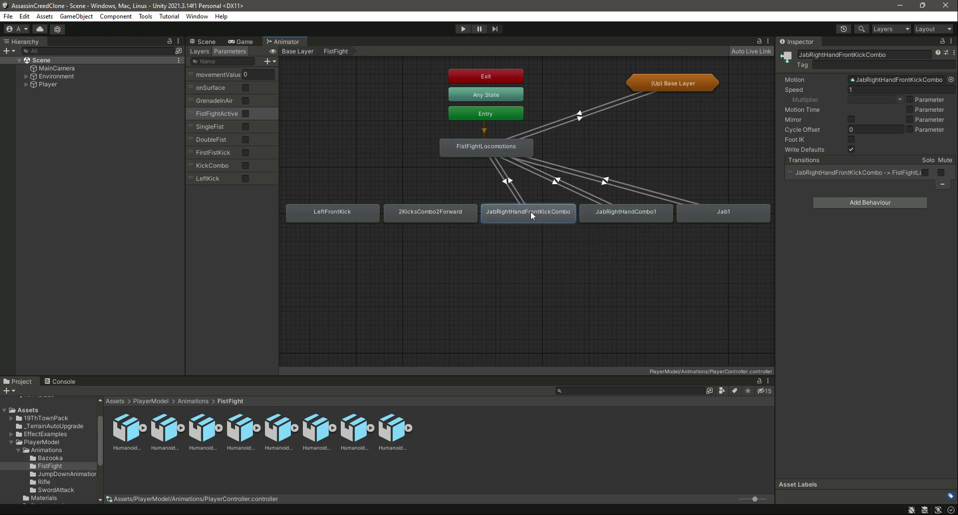
Disable Has Exit Time on the FistFightLocomotions to JabRightHandFrontKickCombo transition and add the condition FirstFistKick true
click(512, 195)
click(781, 353)
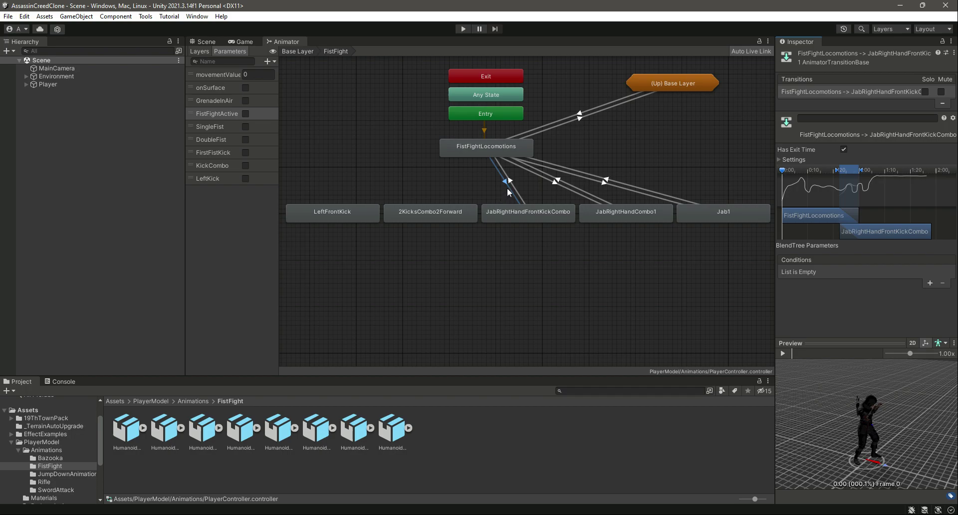
click(843, 149)
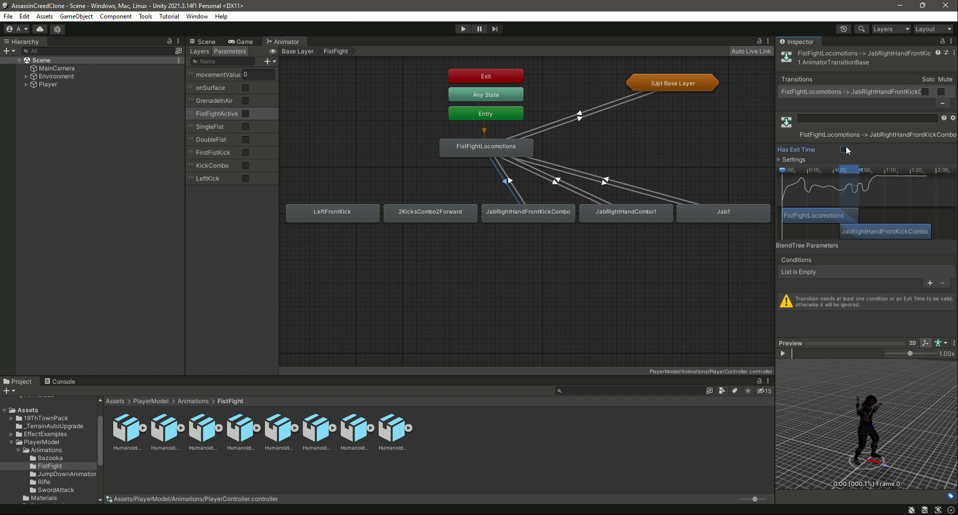
click(929, 283)
click(794, 271)
scroll(828, 337, down, 1)
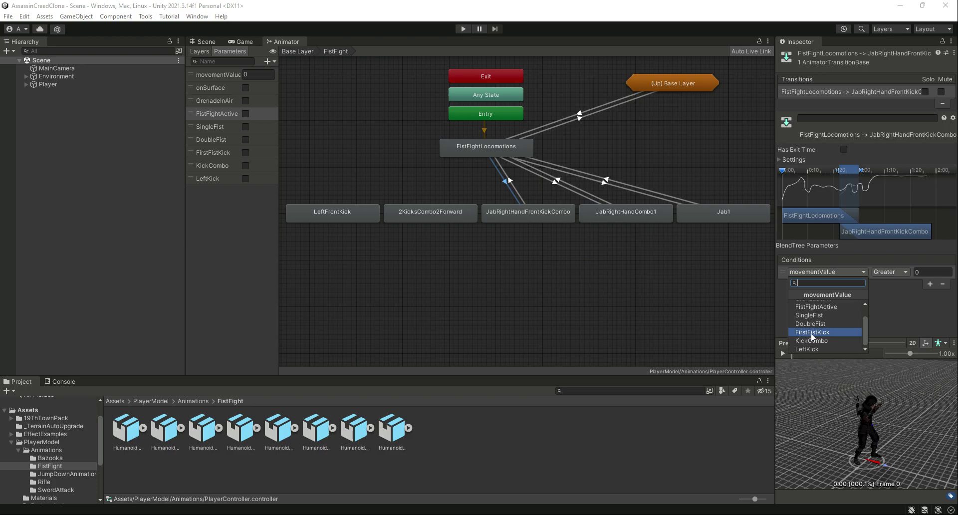
click(811, 332)
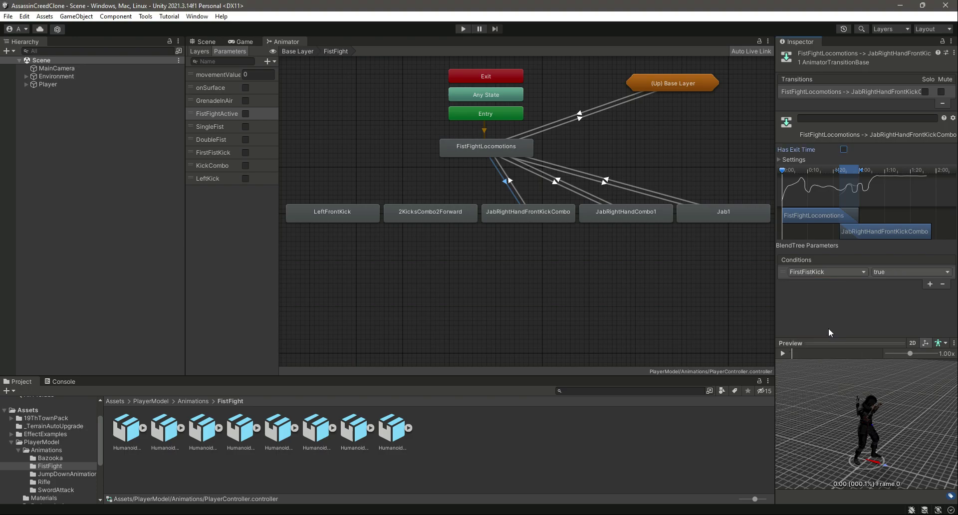
Add the condition FirstFistKick false to the JabRightHandFrontKickCombo to FistFightLocomotions transition
click(515, 191)
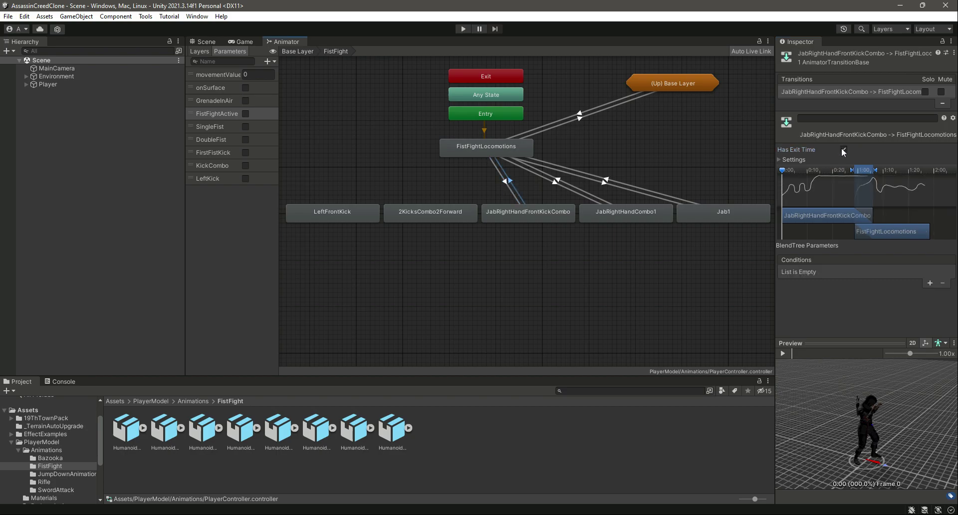
click(929, 283)
click(836, 272)
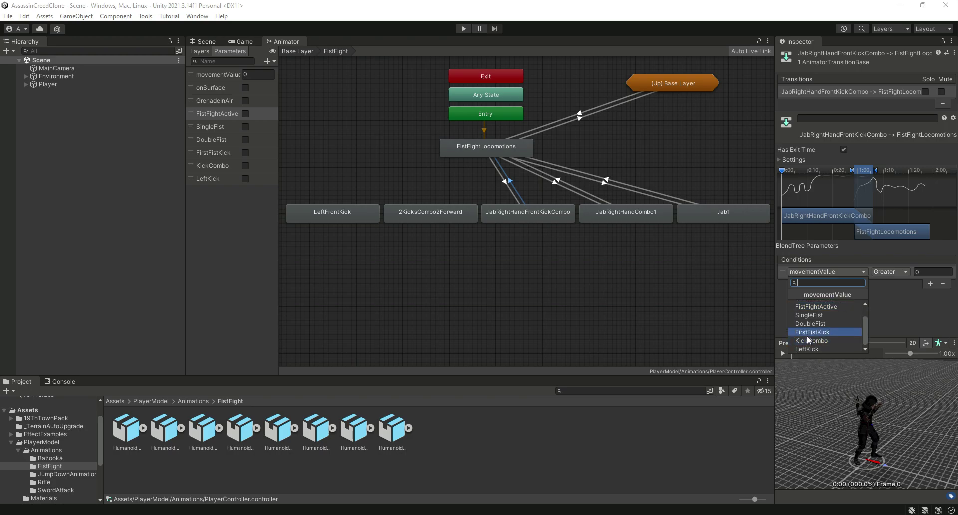
click(809, 331)
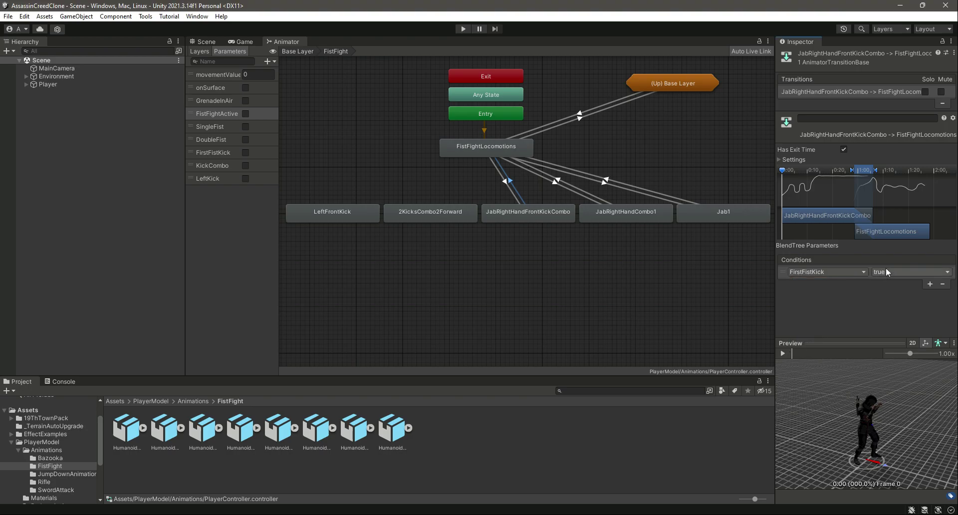
click(885, 269)
click(883, 293)
Make transitions from FistFightLocomotions to 2KicksCombo2Forward and from 2KicksCombo2Forward back to FistFightLocomotions
click(462, 146)
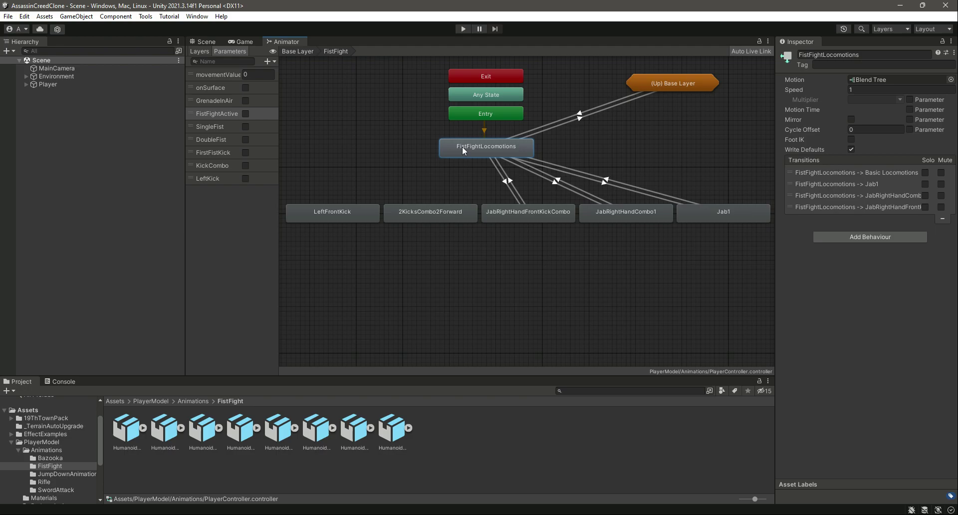
right_click(462, 146)
click(473, 150)
click(406, 211)
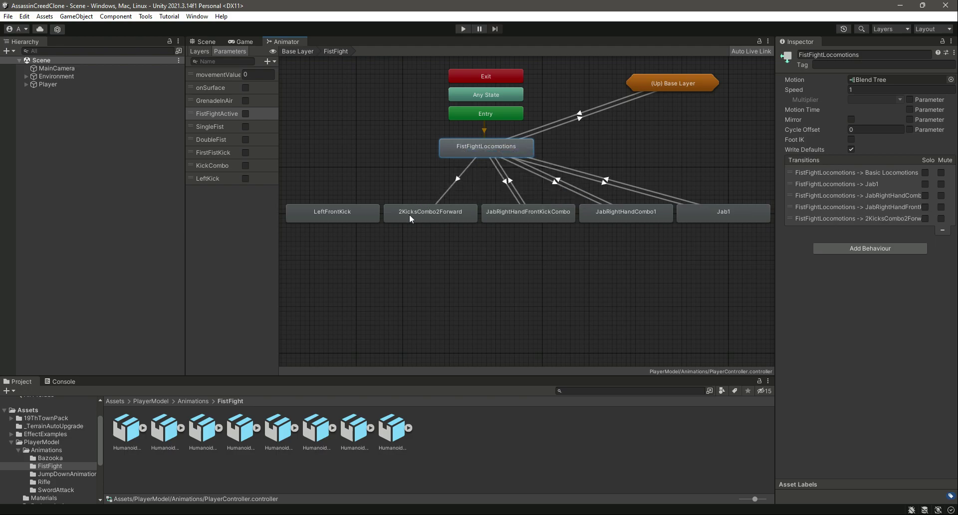
right_click(414, 209)
click(426, 214)
click(483, 144)
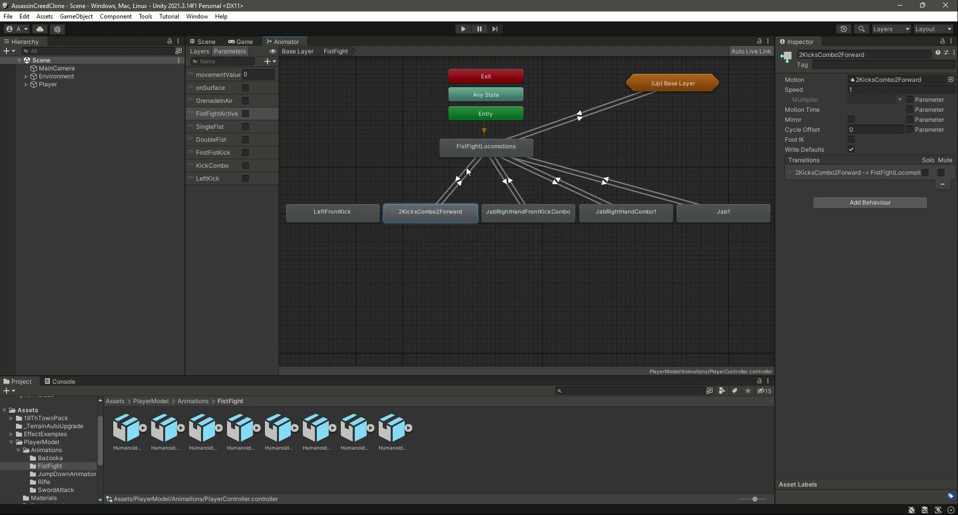
Disable Has Exit Time on the FistFightLocomotions to 2KicksCombo2Forward transition and add the condition KickCombo true
click(462, 172)
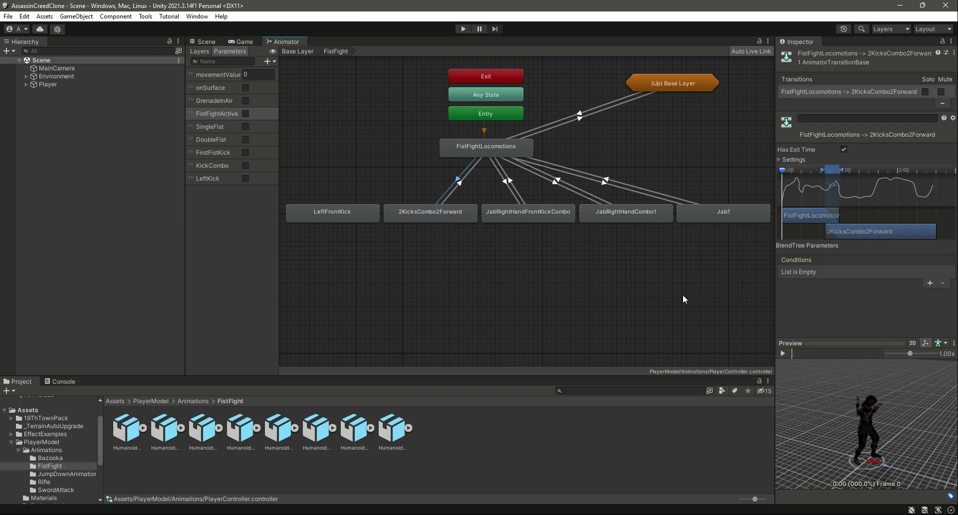
click(845, 148)
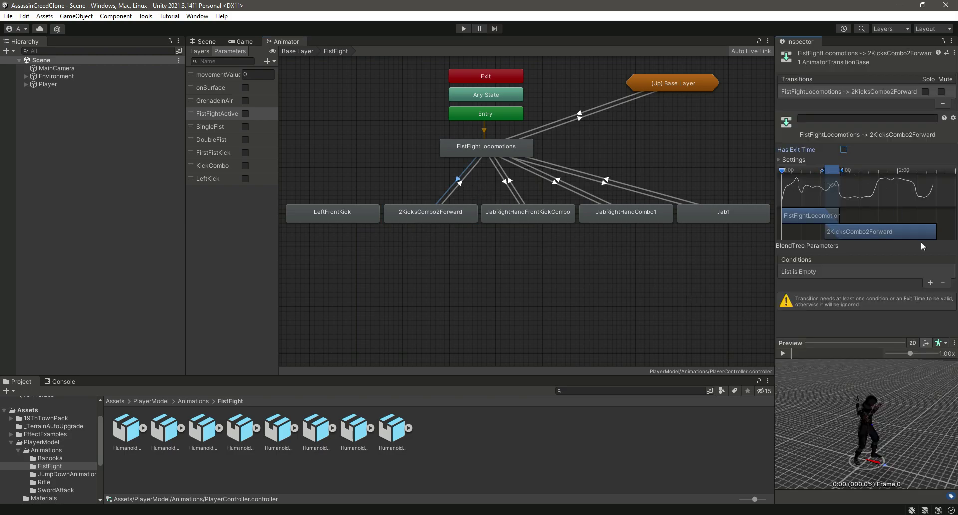
click(929, 283)
click(863, 271)
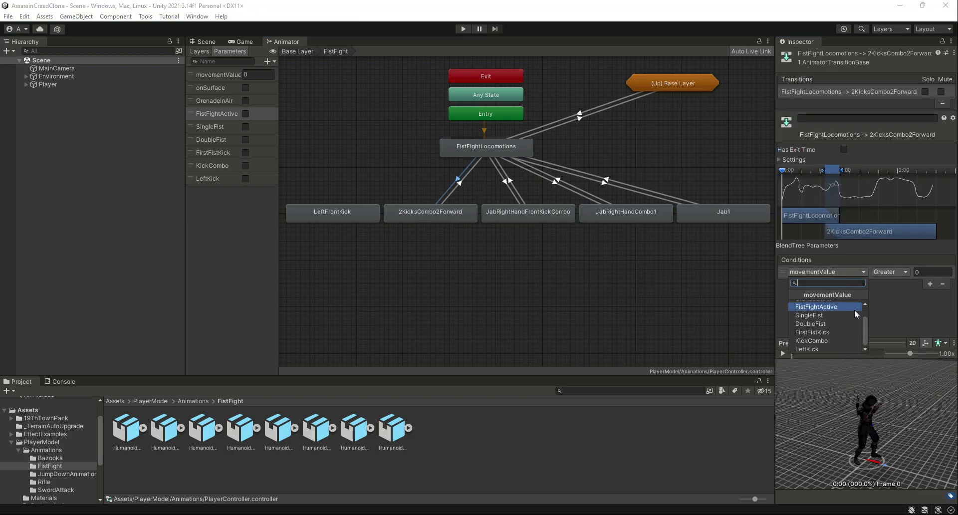
click(824, 341)
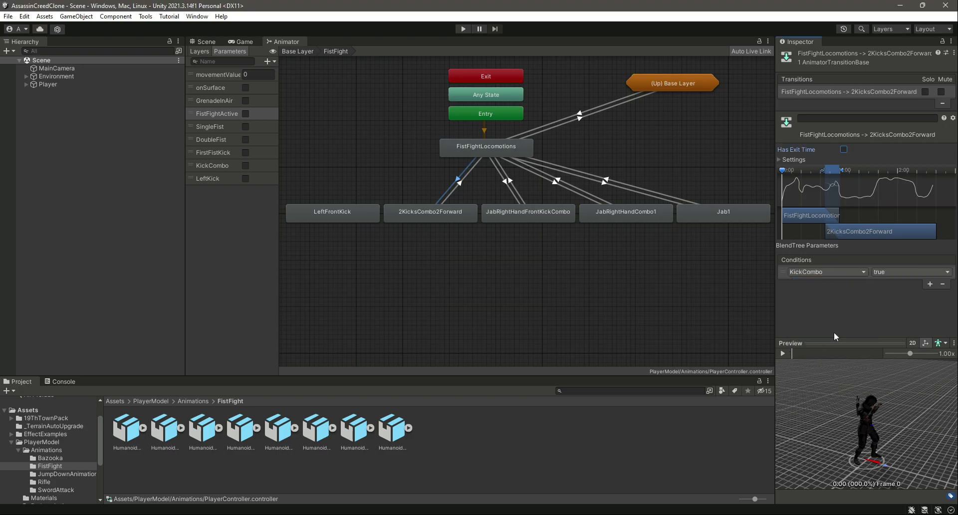
Add the condition KickCombo false to the 2KicksCombo2Forward to FistFightLocomotions transition
click(455, 186)
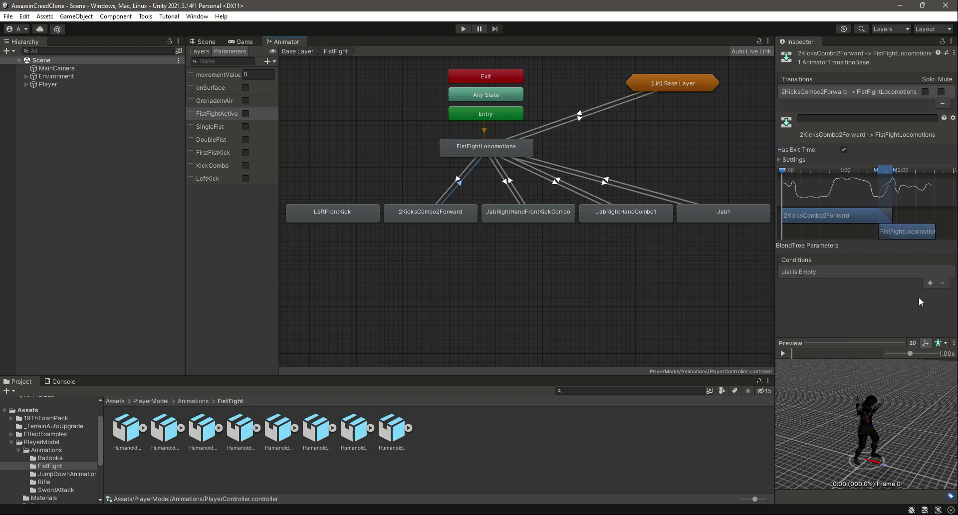
click(929, 283)
click(863, 272)
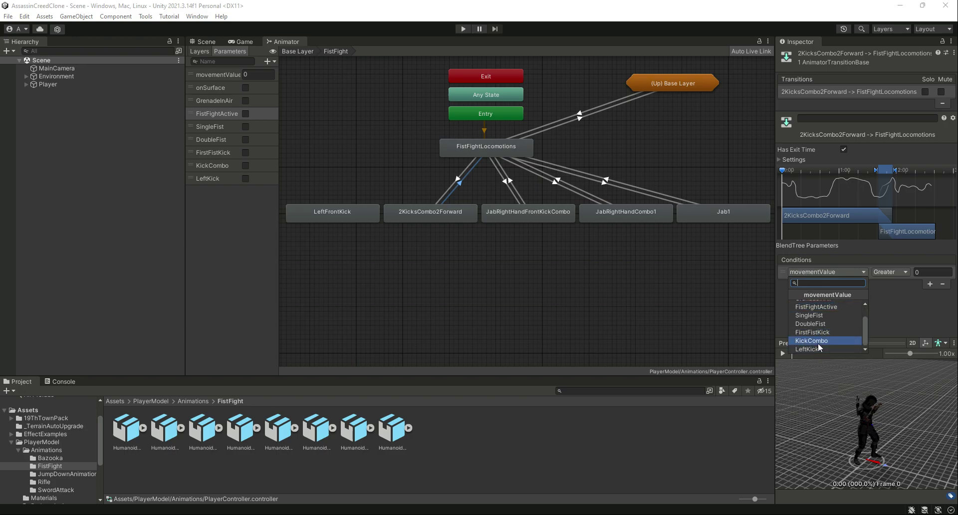
click(817, 342)
click(917, 272)
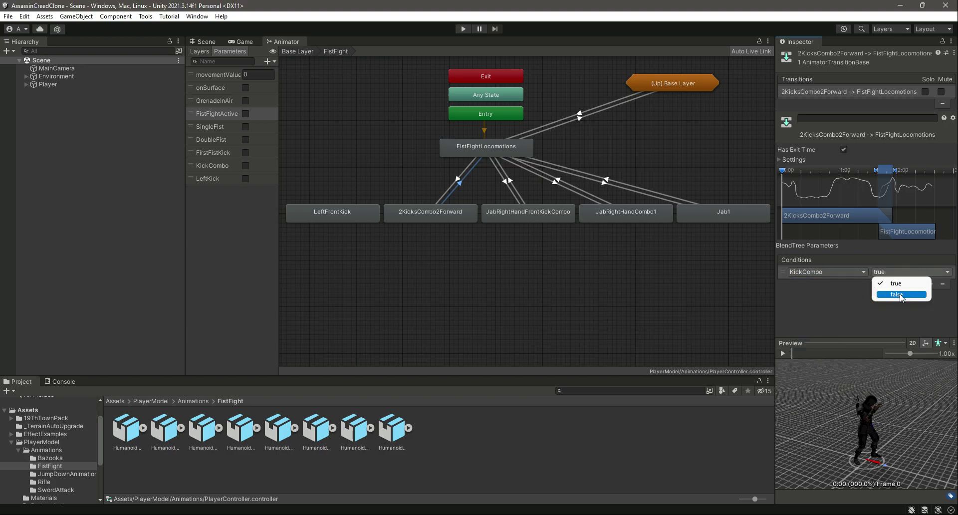
click(883, 295)
click(444, 192)
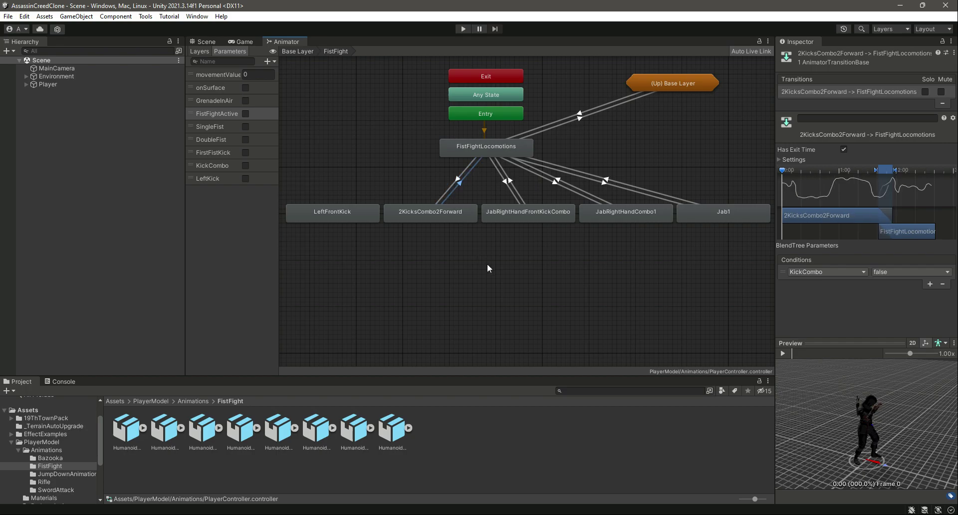
click(458, 293)
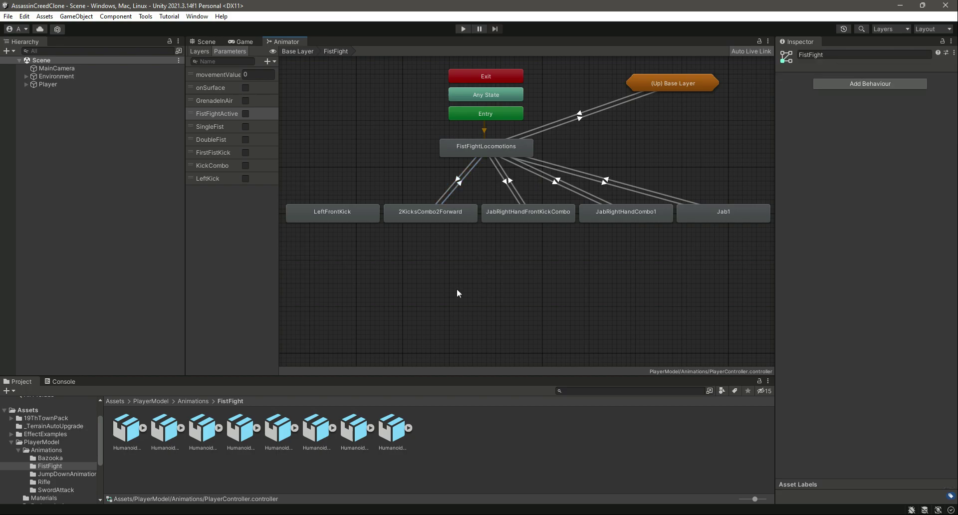
Make transitions from FistFightLocomotions to LeftFrontKick and from LeftFrontKick back to FistFightLocomotions
click(455, 149)
right_click(456, 149)
click(439, 155)
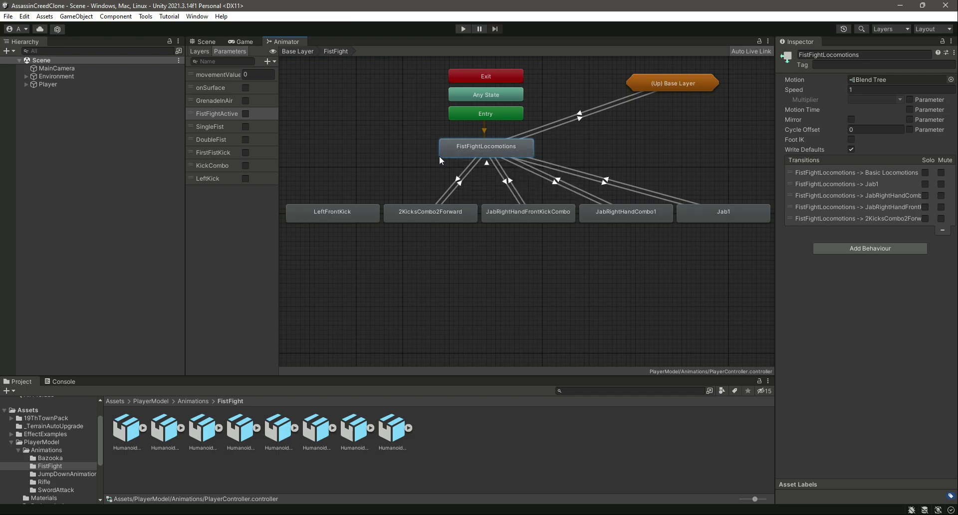
click(319, 211)
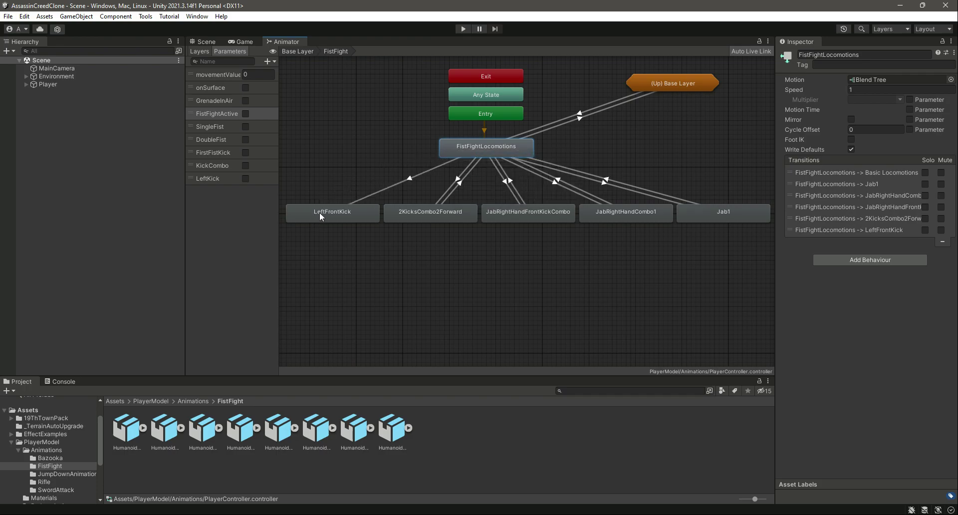
right_click(336, 211)
click(361, 215)
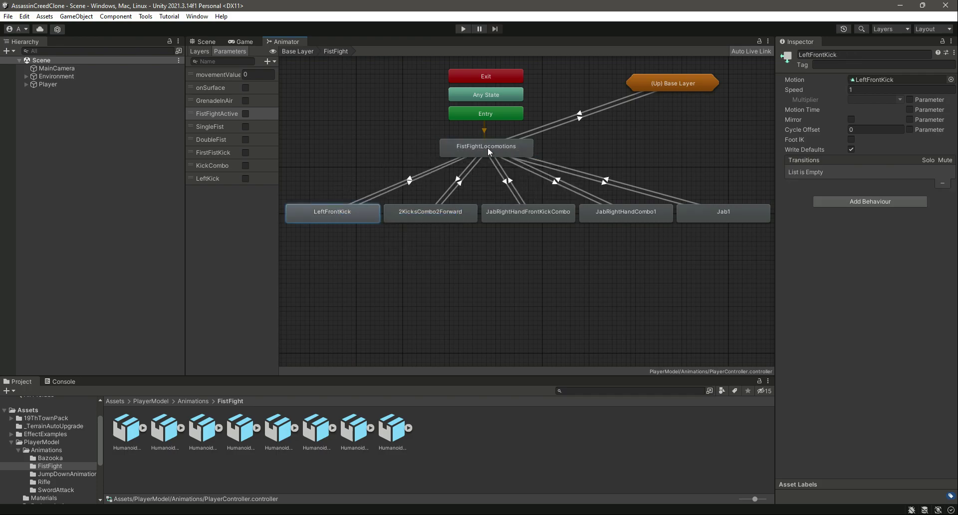
click(489, 144)
Disable Has Exit Time on the FistFightLocomotions to LeftFrontKick transition and add the condition LeftKick true
click(413, 179)
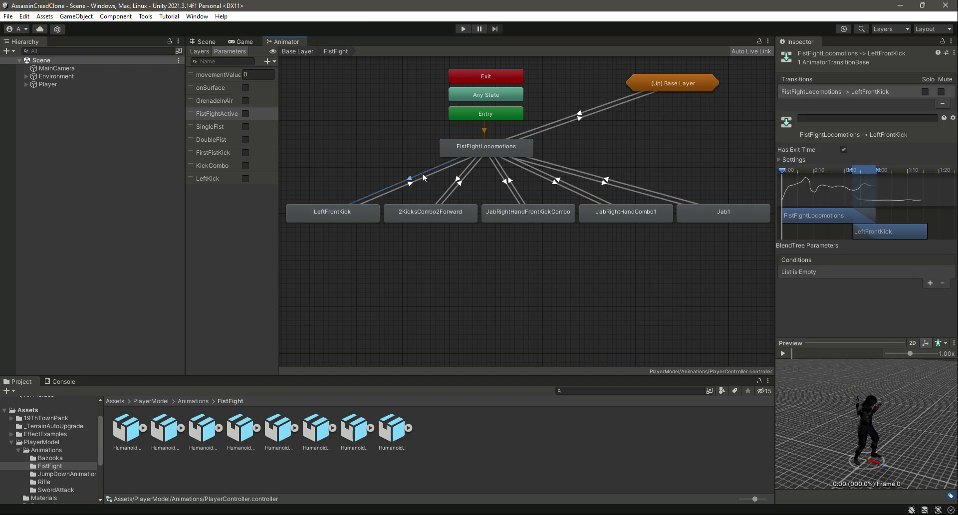
click(844, 149)
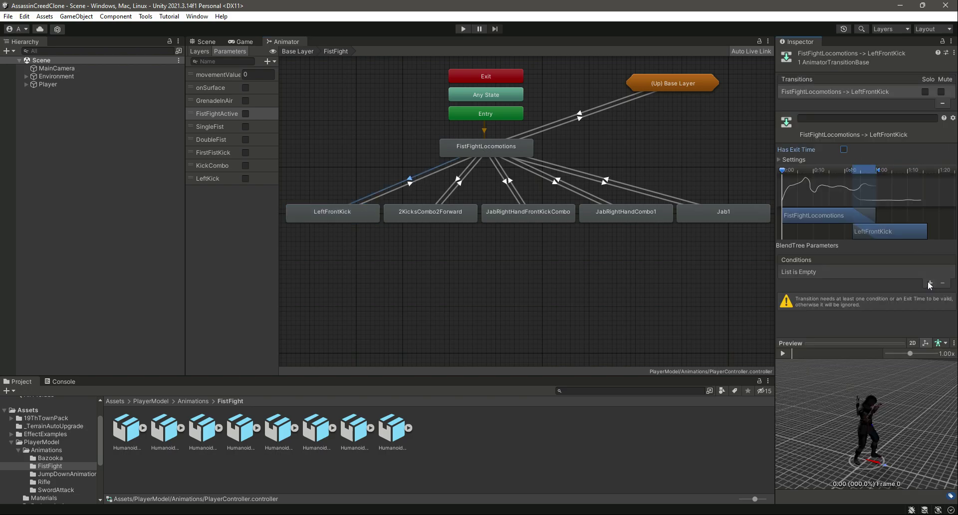
click(929, 283)
click(862, 272)
scroll(830, 341, down, 1)
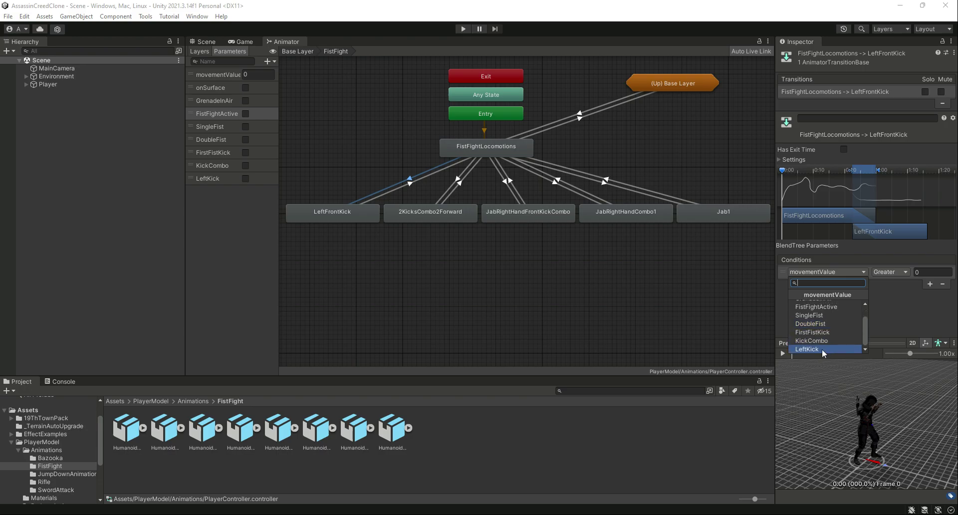
click(819, 349)
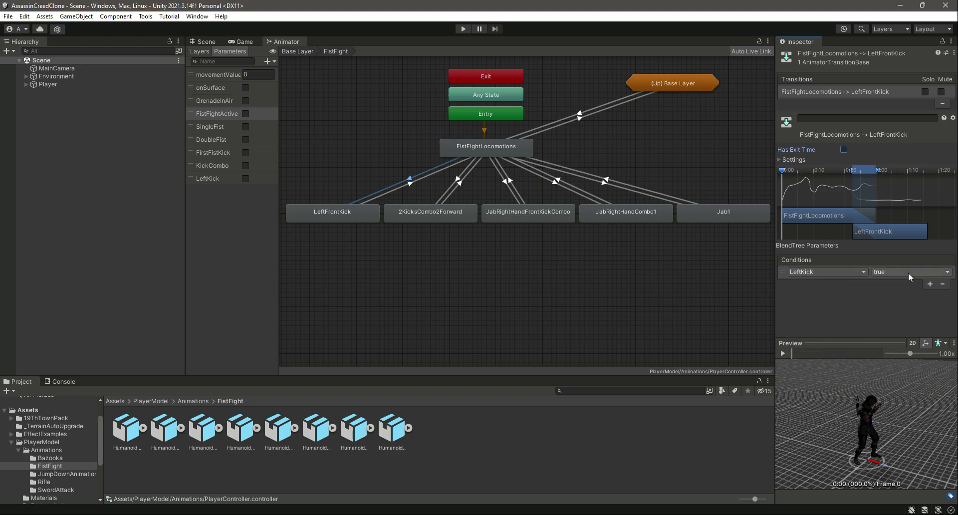
Add the condition LeftKick false to the LeftFrontKick to FistFightLocomotions transition
click(407, 183)
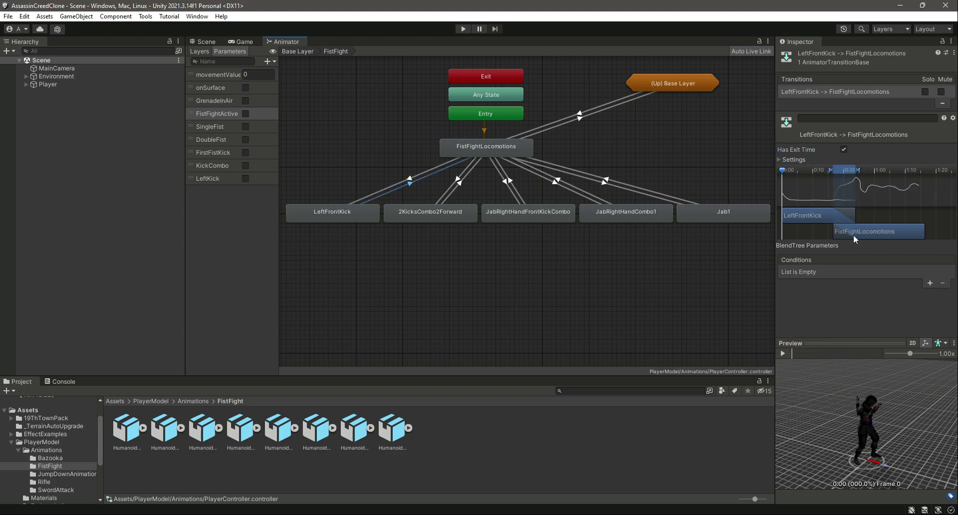
click(930, 282)
click(842, 272)
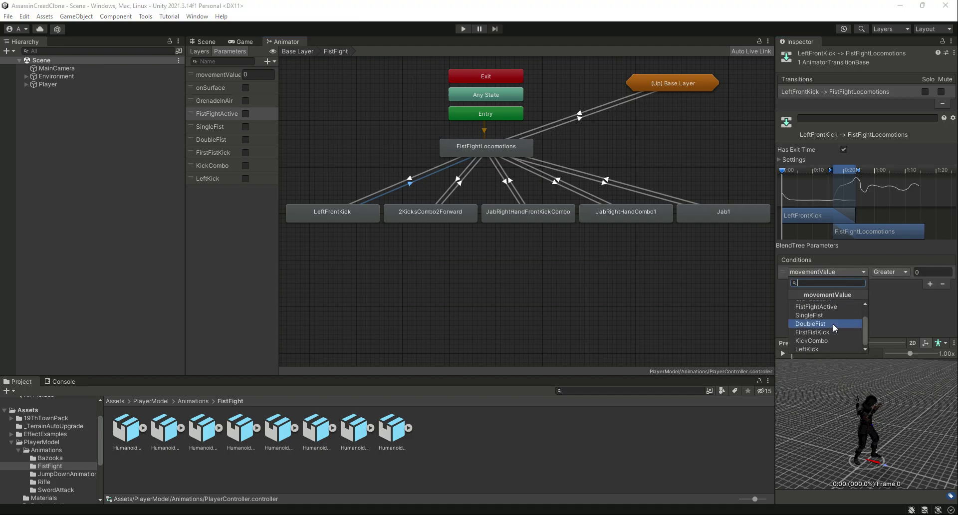
click(824, 347)
click(896, 271)
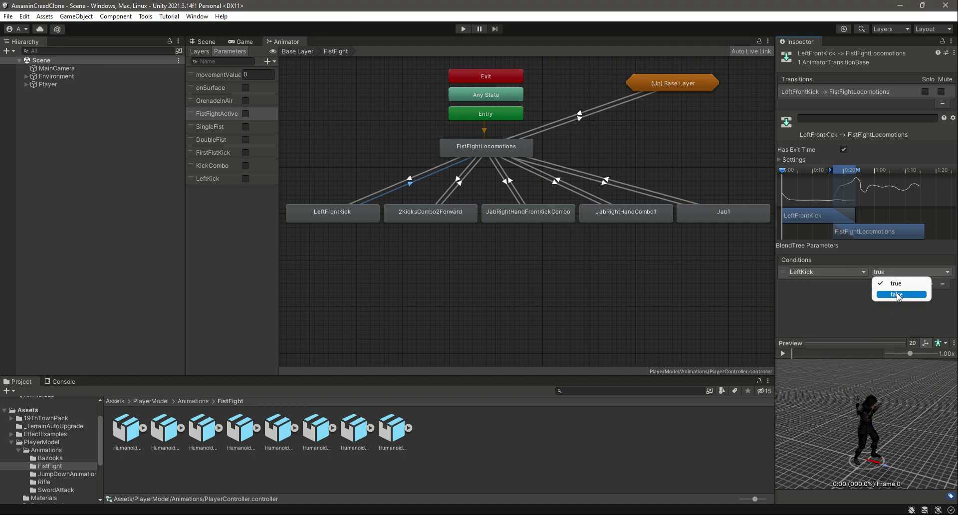
click(897, 295)
click(548, 285)
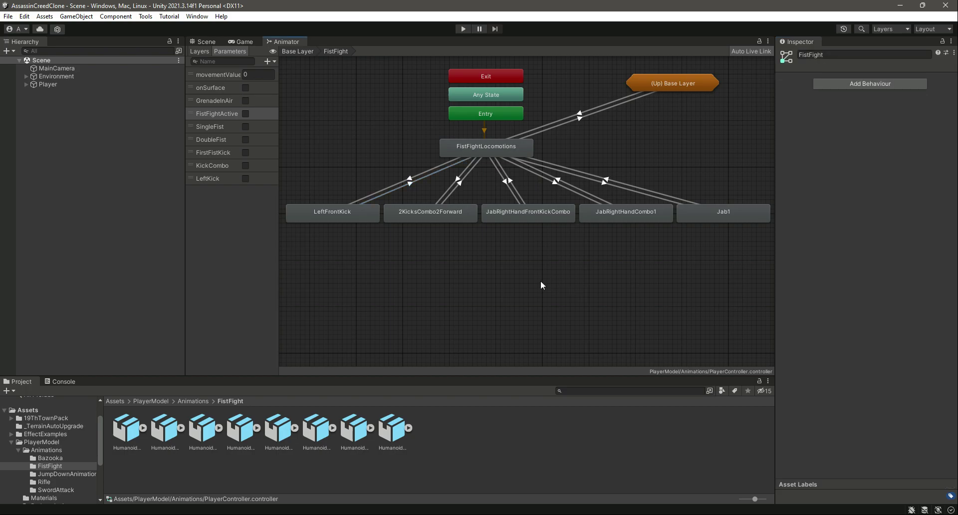
Review the state graphs of the Base Layer and the FistFight sub-state machine, ending inside FistFight
click(296, 52)
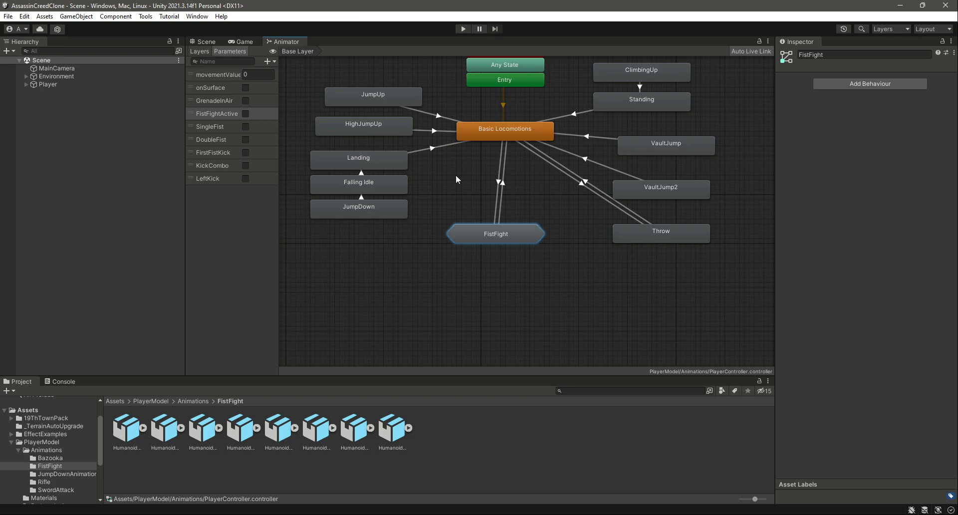
double_click(495, 233)
click(306, 52)
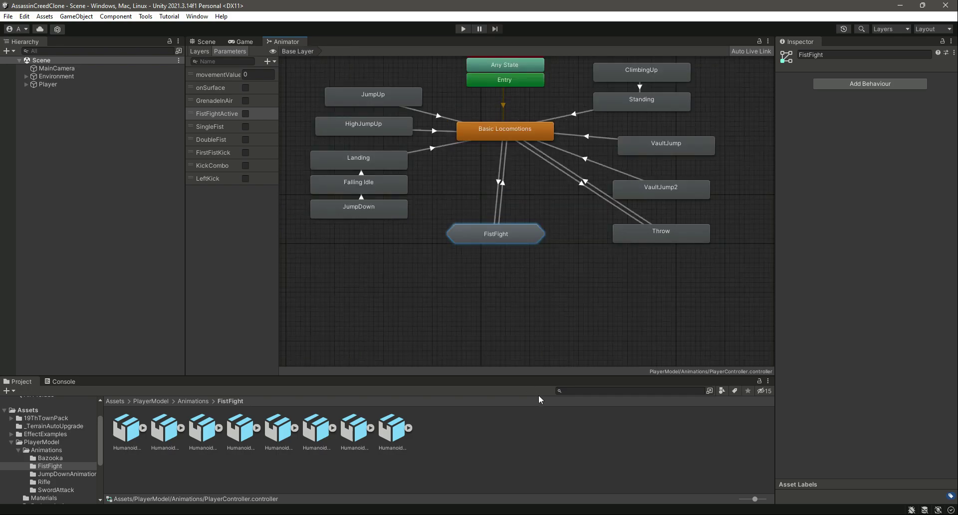
double_click(500, 238)
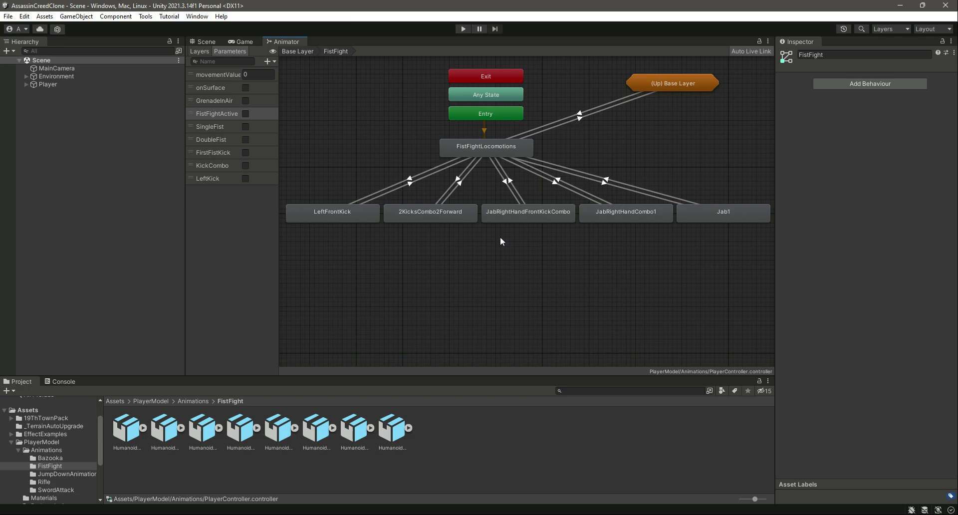